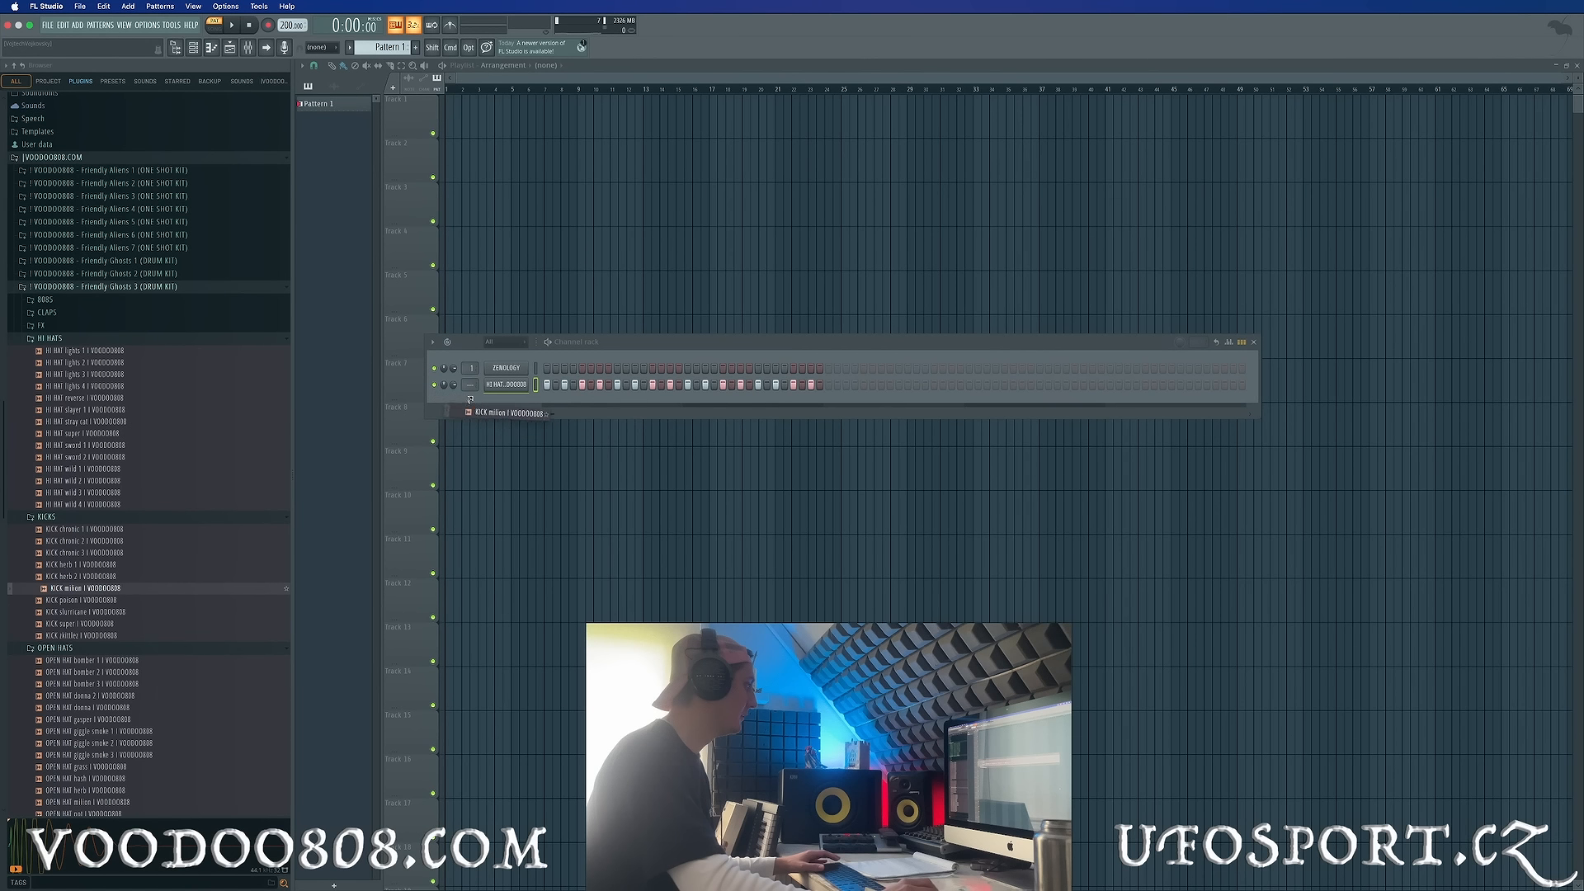
Audition clap samples from the Friendly Ghosts 3 and Friendly Ghosts 4 drum kits.
{"action": "left_click", "coordinate": [99, 317]}
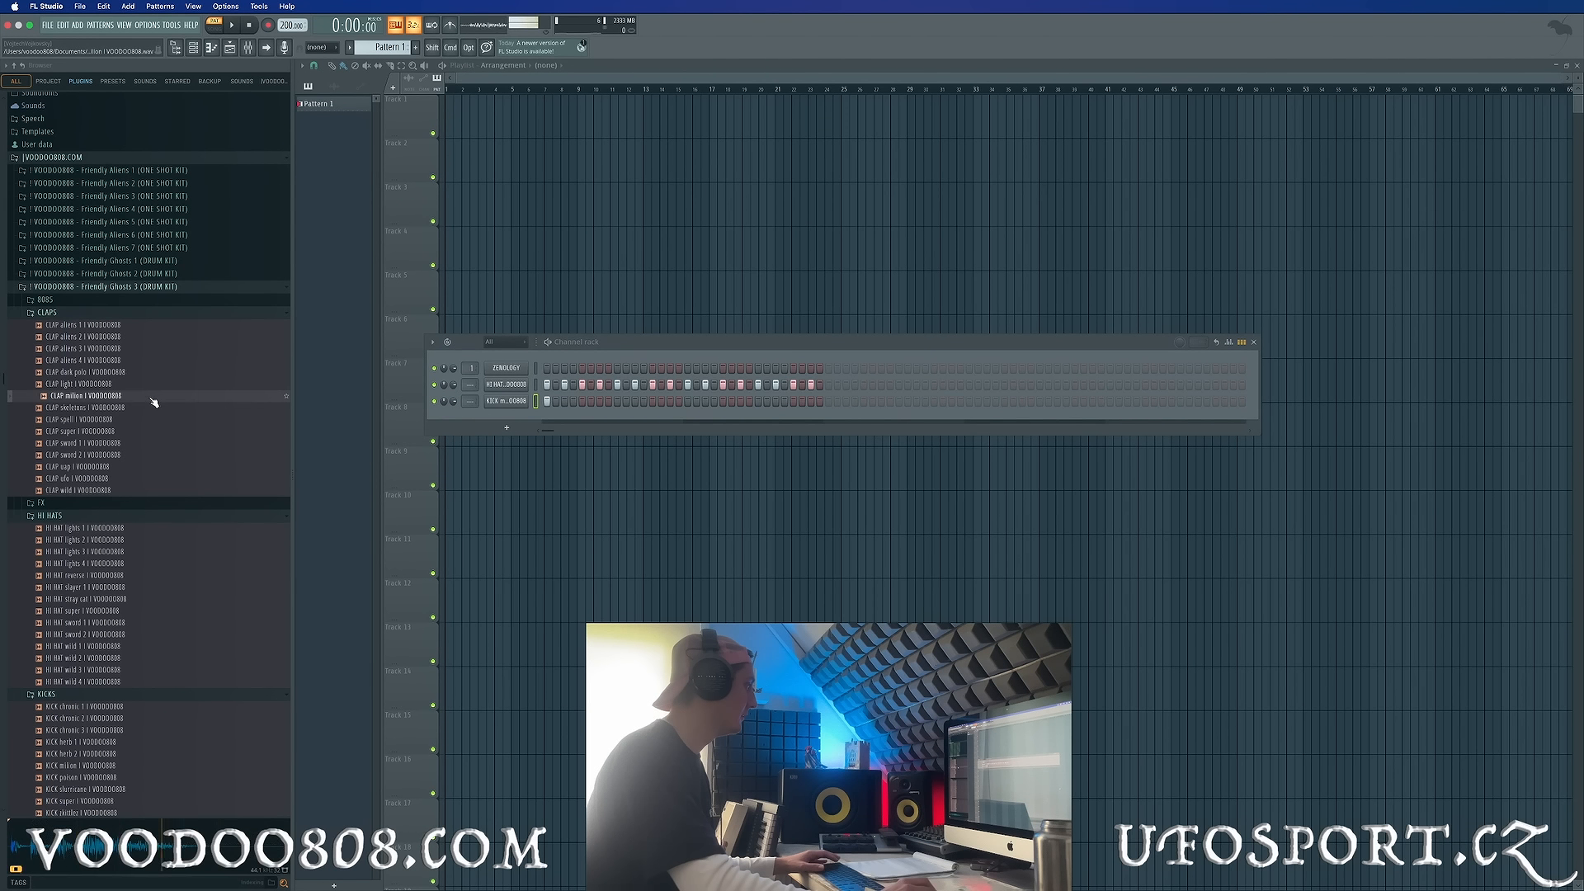
{"action": "left_click", "coordinate": [151, 419]}
{"action": "left_click", "coordinate": [157, 286]}
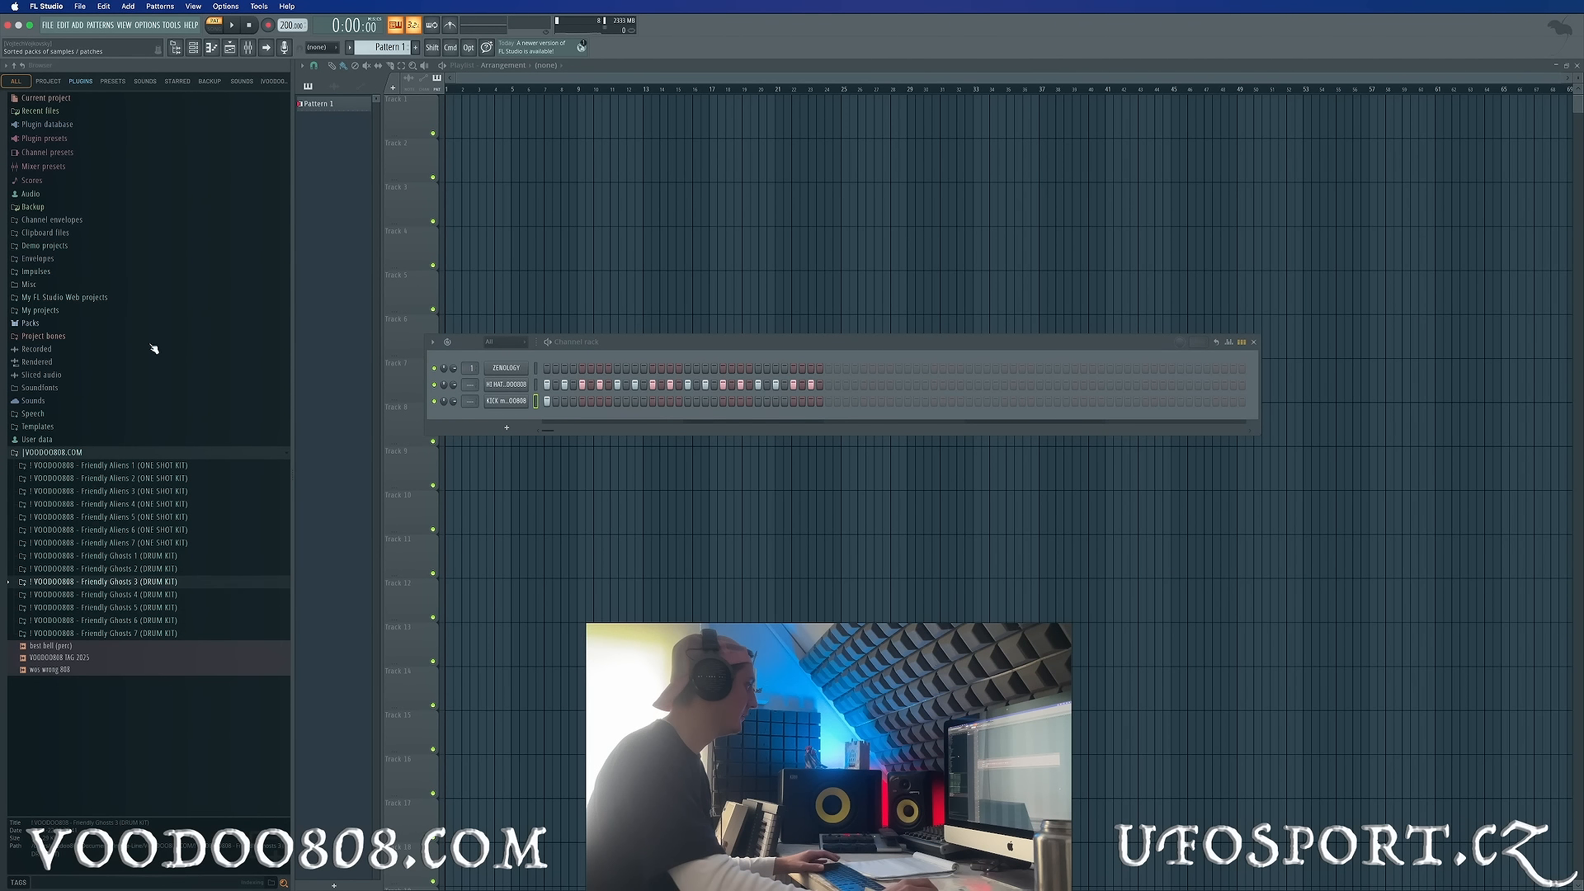
{"action": "left_click", "coordinate": [178, 595]}
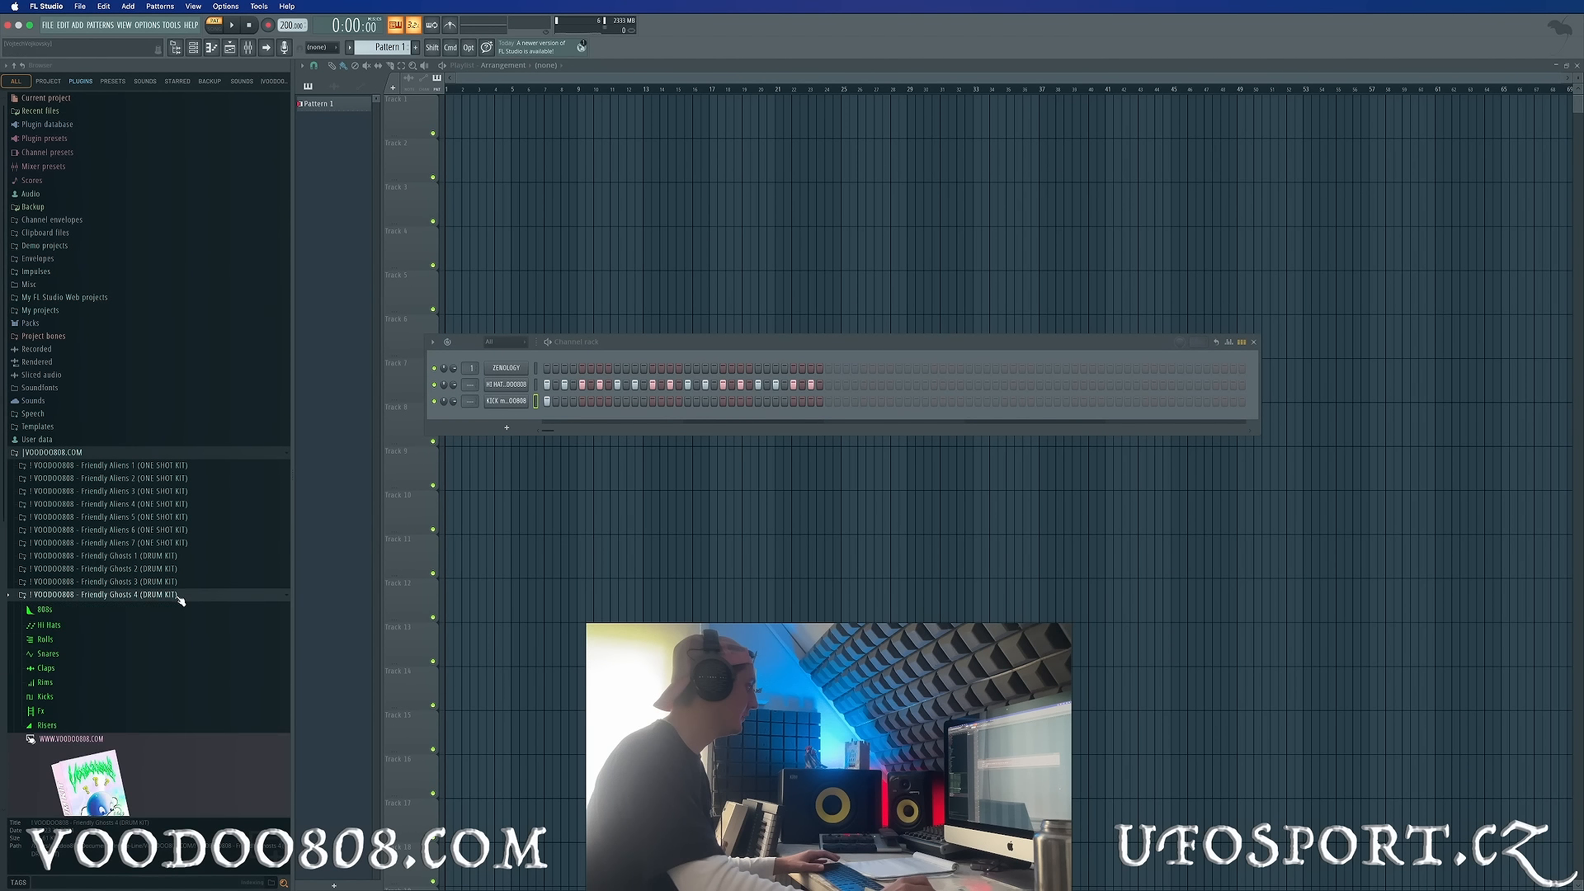
{"action": "left_click", "coordinate": [99, 668]}
{"action": "left_click", "coordinate": [180, 722]}
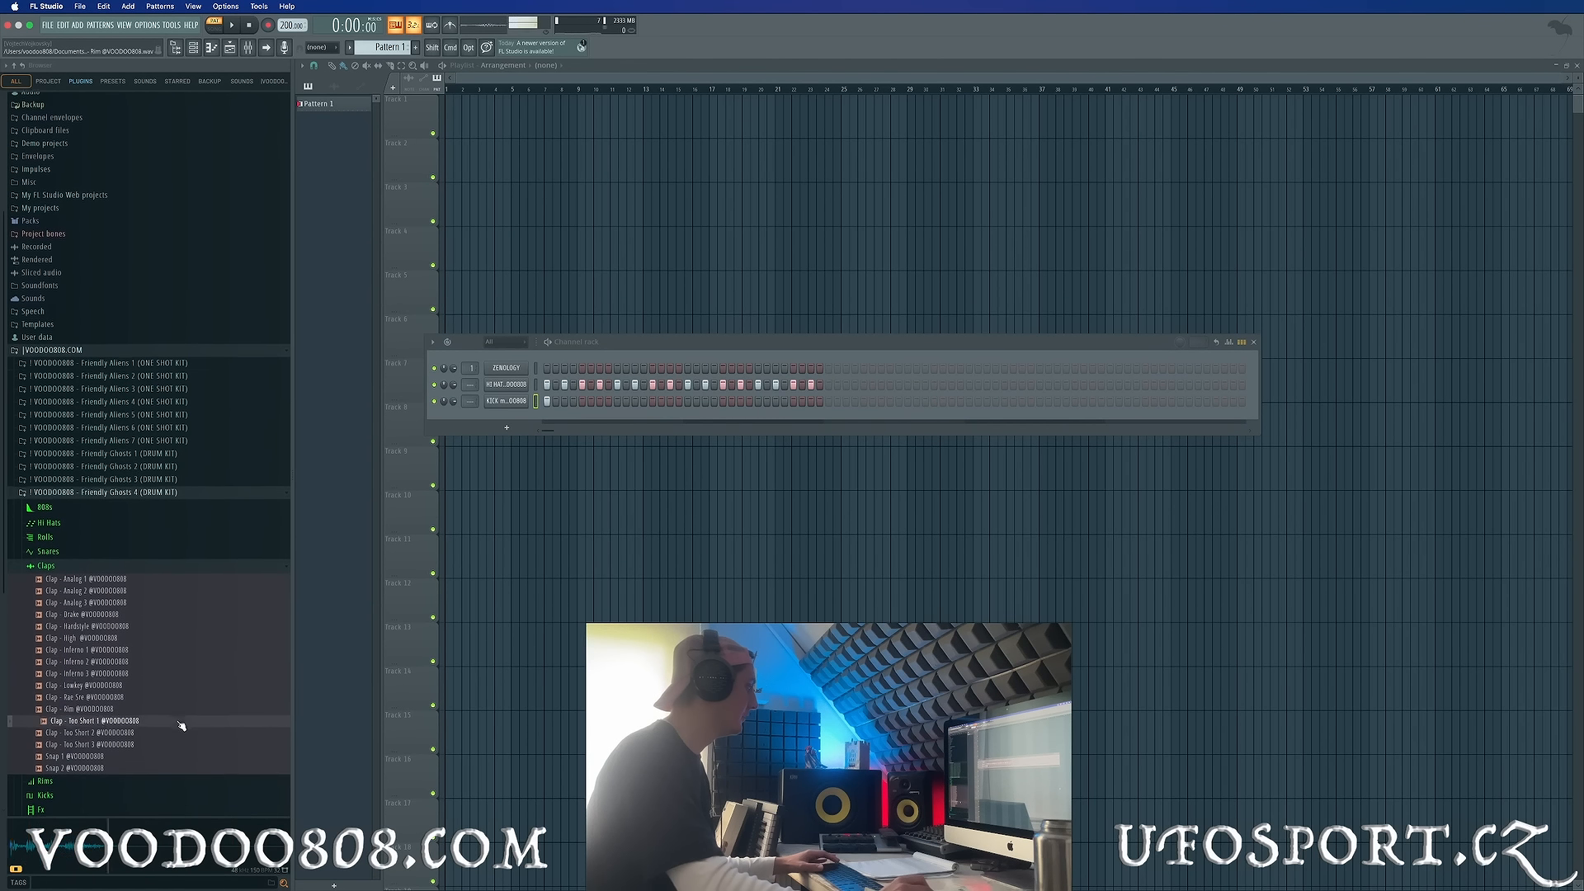
{"action": "left_click", "coordinate": [183, 740]}
{"action": "scroll", "coordinate": [177, 714], "scroll_direction": "down", "scroll_amount": 5}
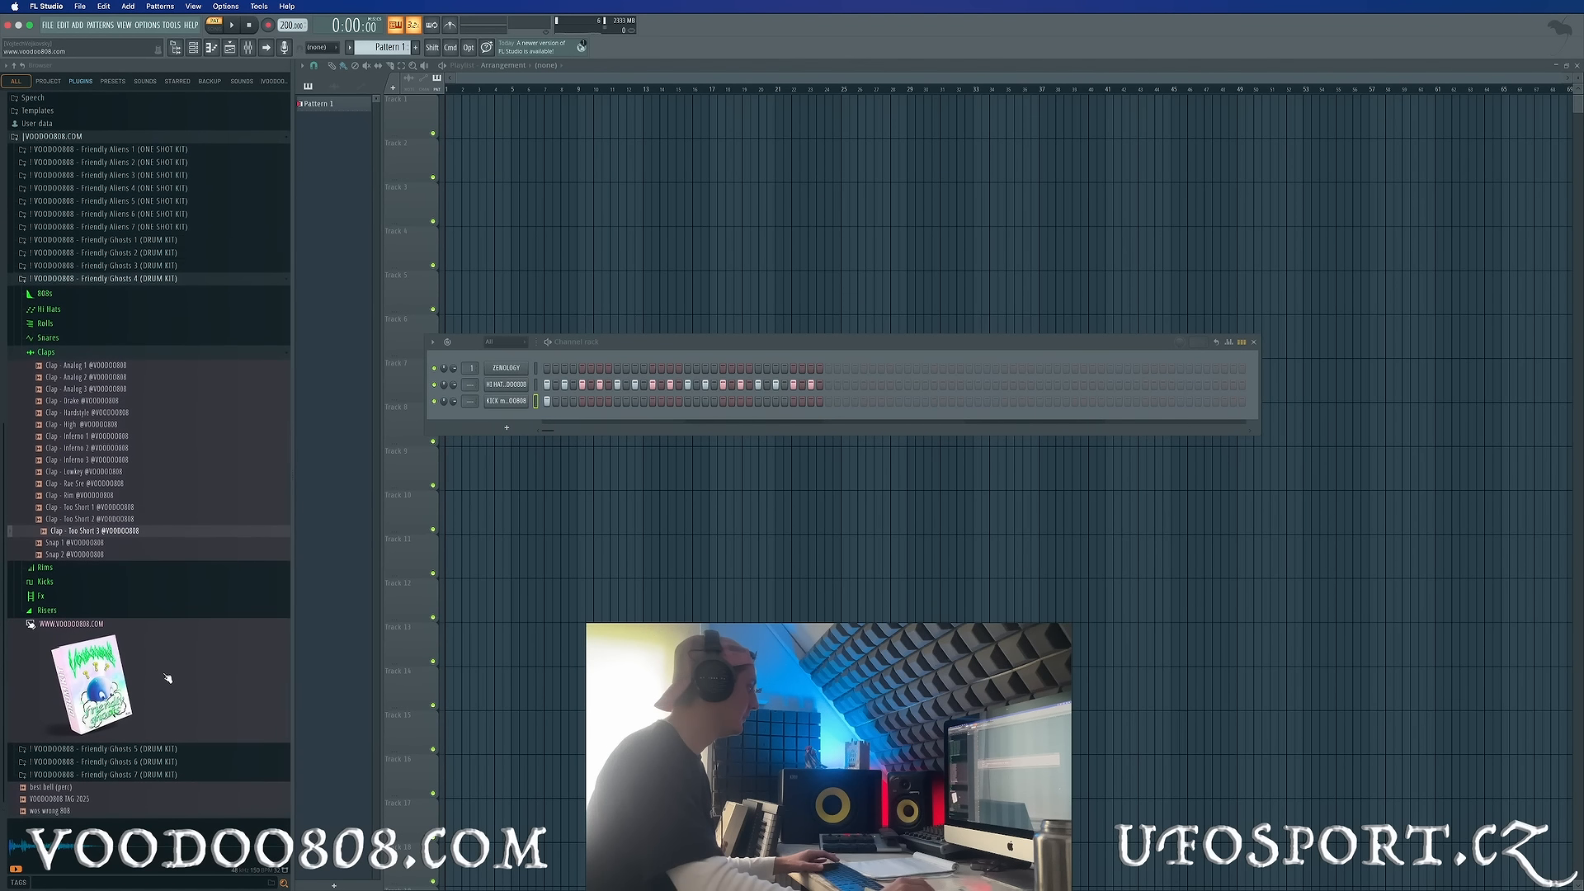
Add the Clap - Shadowflame sample from Friendly Ghosts 7 as a new channel with hits on steps 9 and 25.
{"action": "left_click", "coordinate": [199, 773]}
{"action": "scroll", "coordinate": [112, 544], "scroll_direction": "down", "scroll_amount": 5}
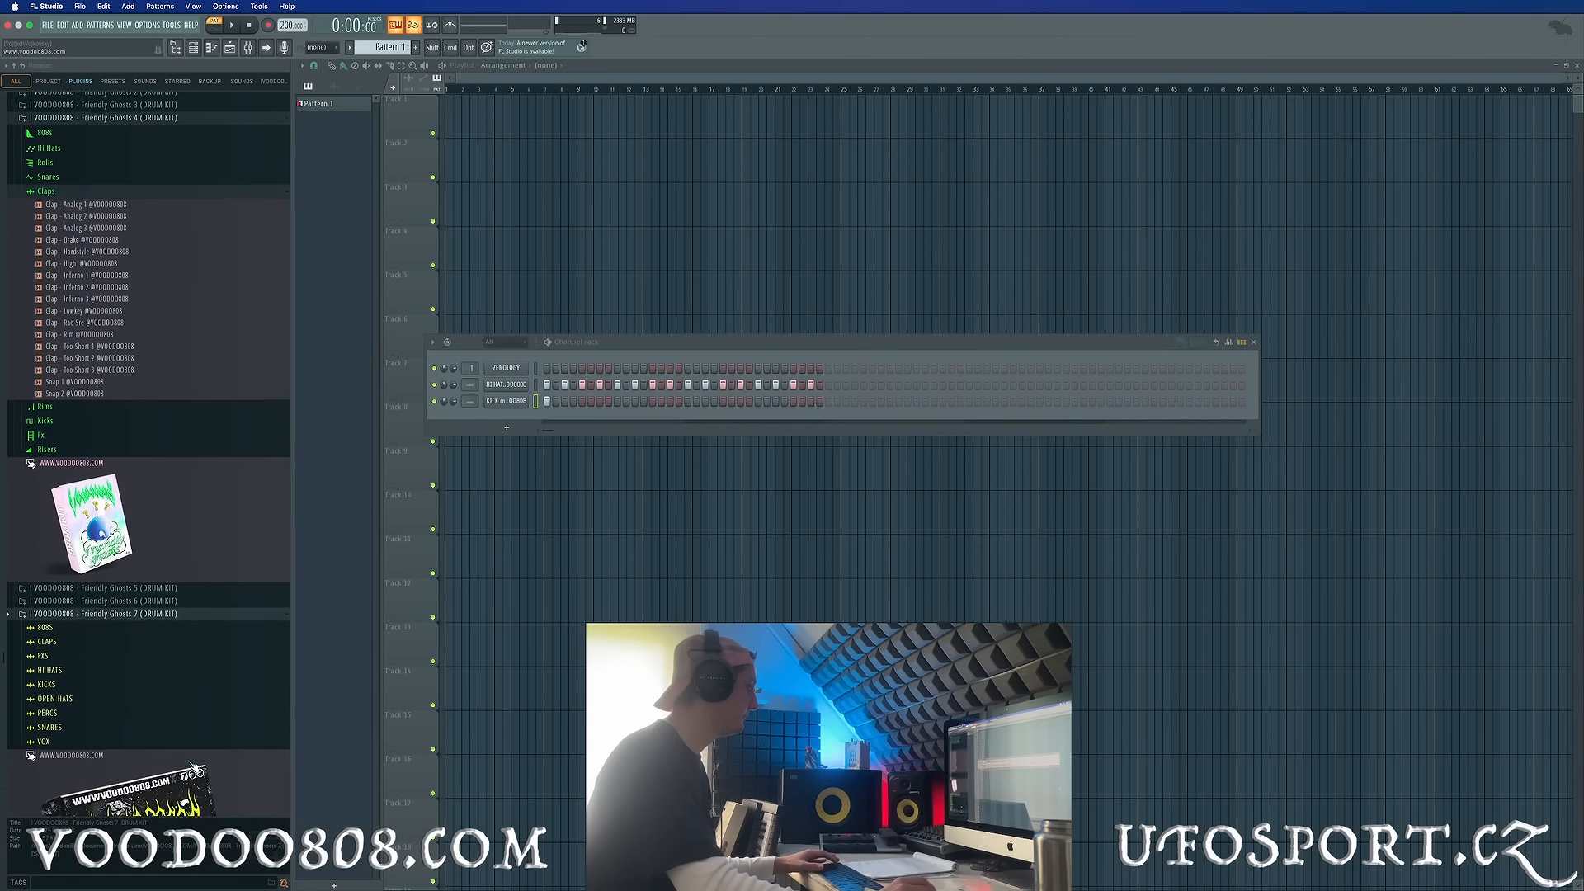
{"action": "left_click", "coordinate": [108, 545]}
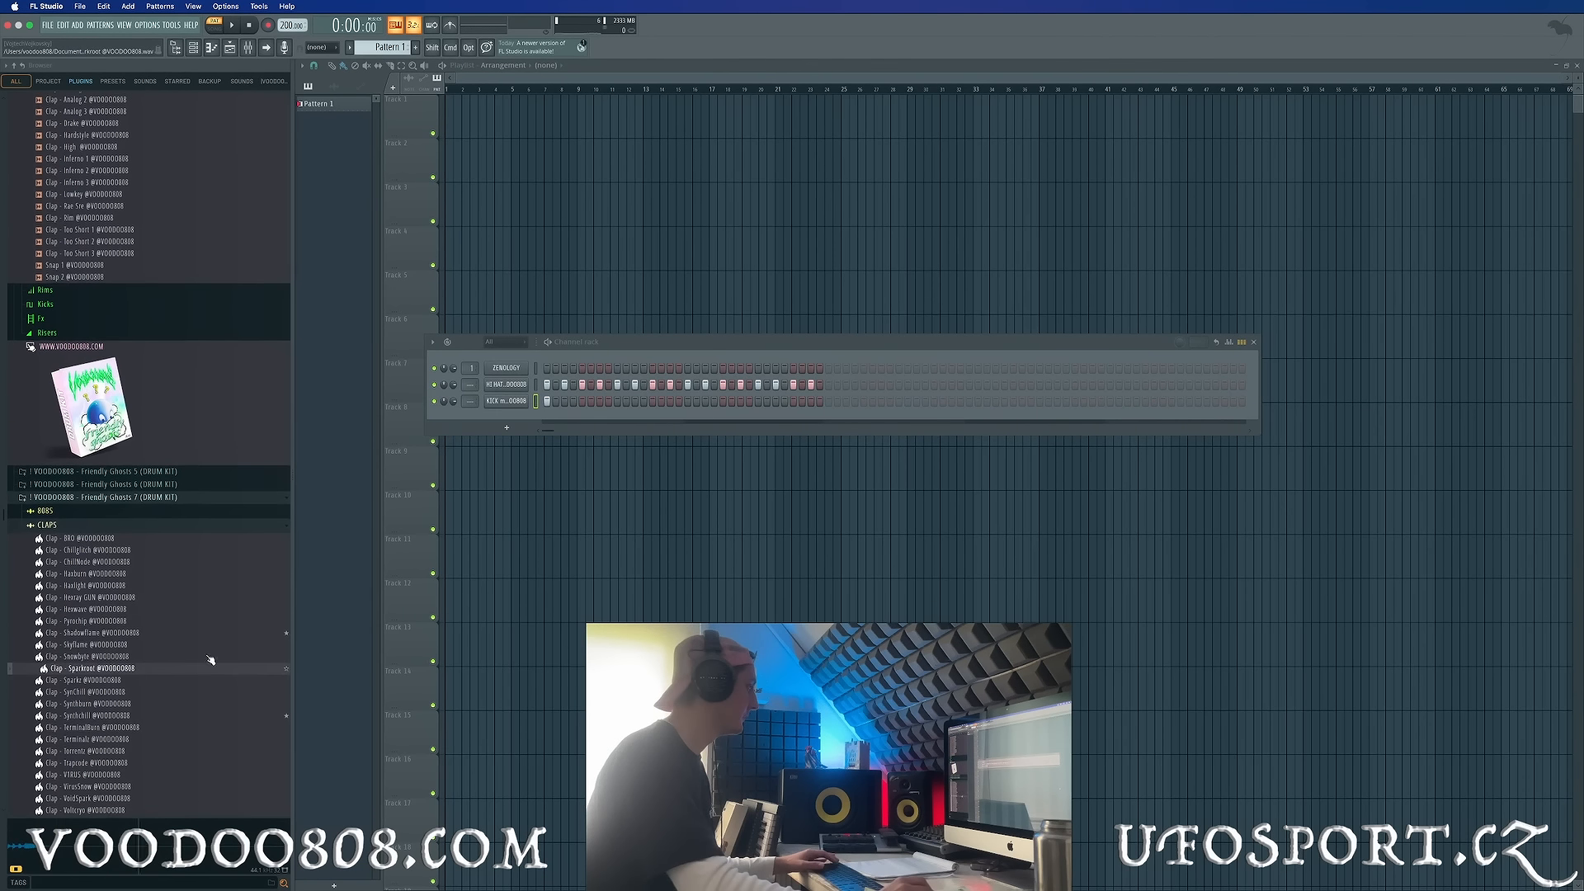
{"action": "left_click", "coordinate": [213, 634]}
{"action": "left_click_drag", "start_coordinate": [523, 416], "coordinate": [524, 418]}
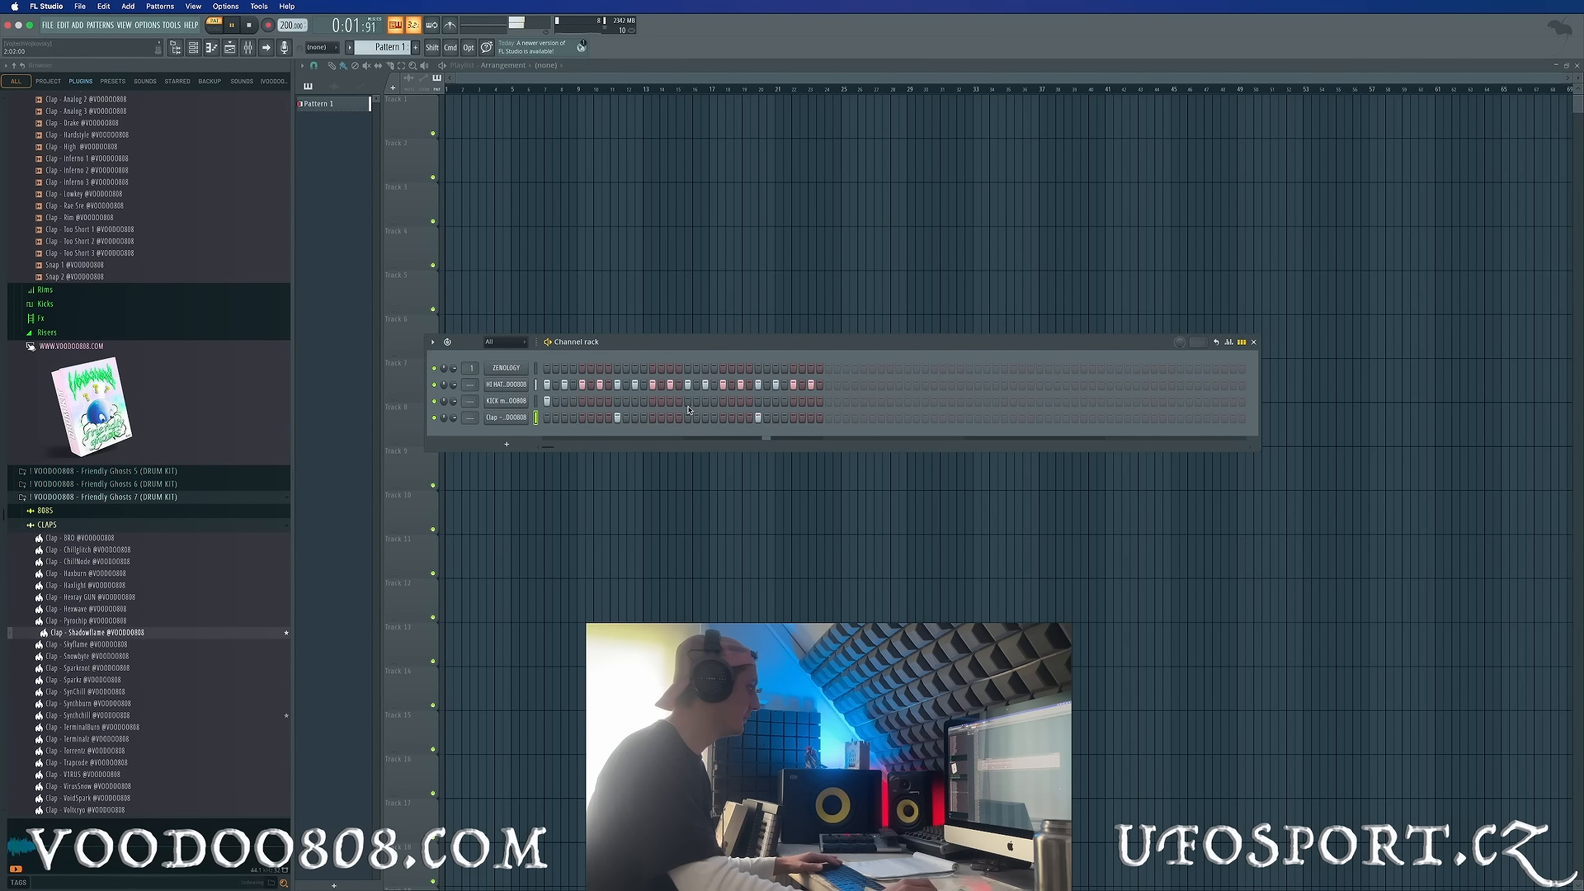
Replace the kick channel's sample with the was wrong 808 sample and add hits on steps 7 and 13.
{"action": "left_click", "coordinate": [78, 525]}
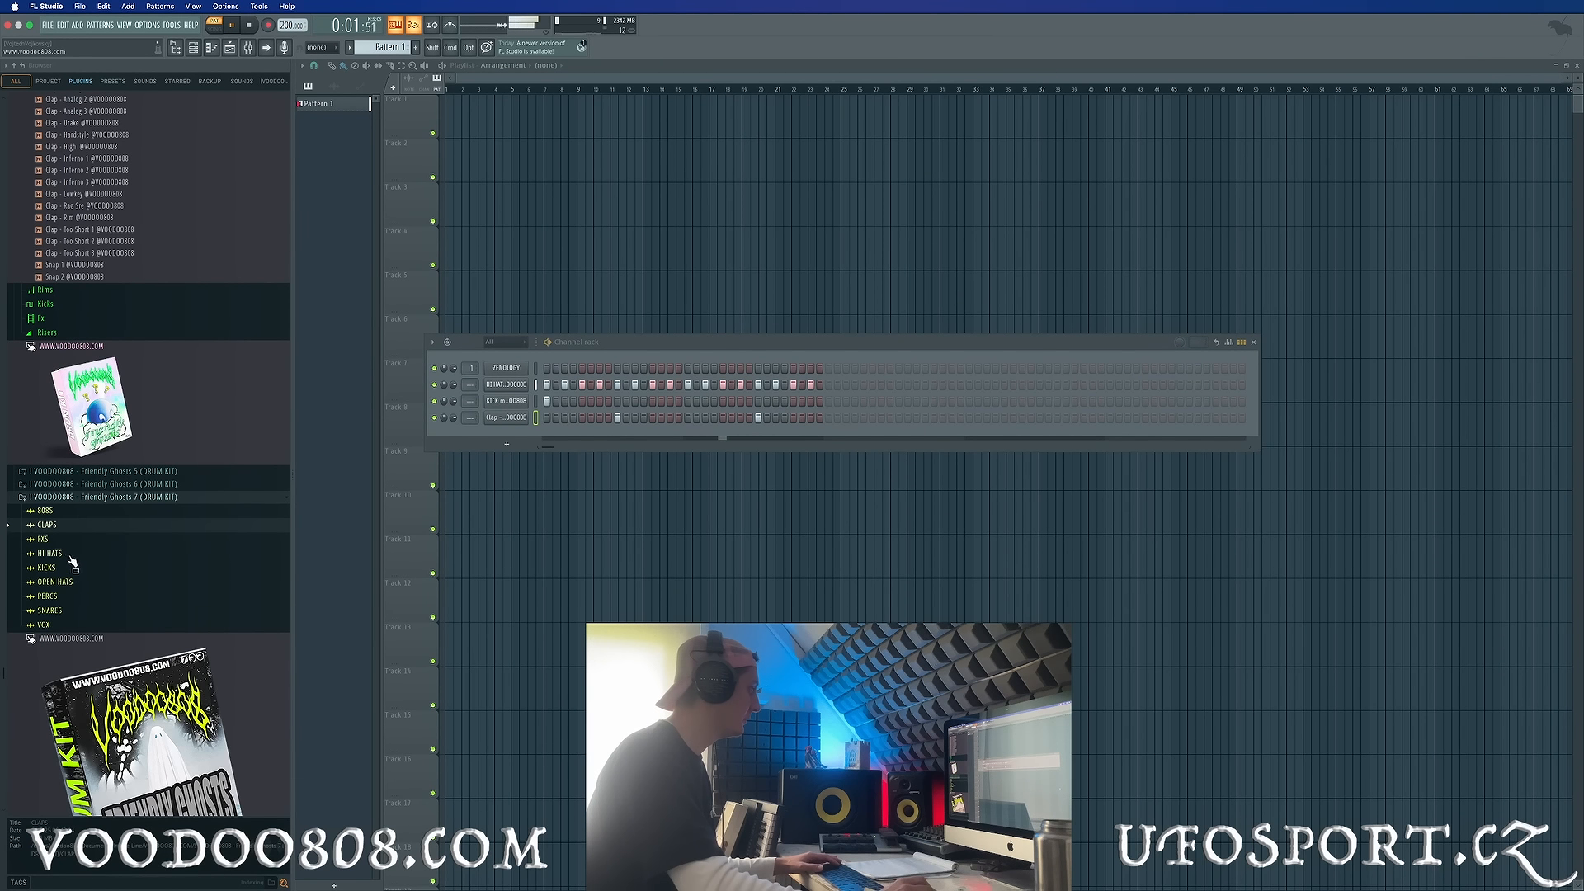
{"action": "scroll", "coordinate": [96, 603], "scroll_direction": "down", "scroll_amount": 3}
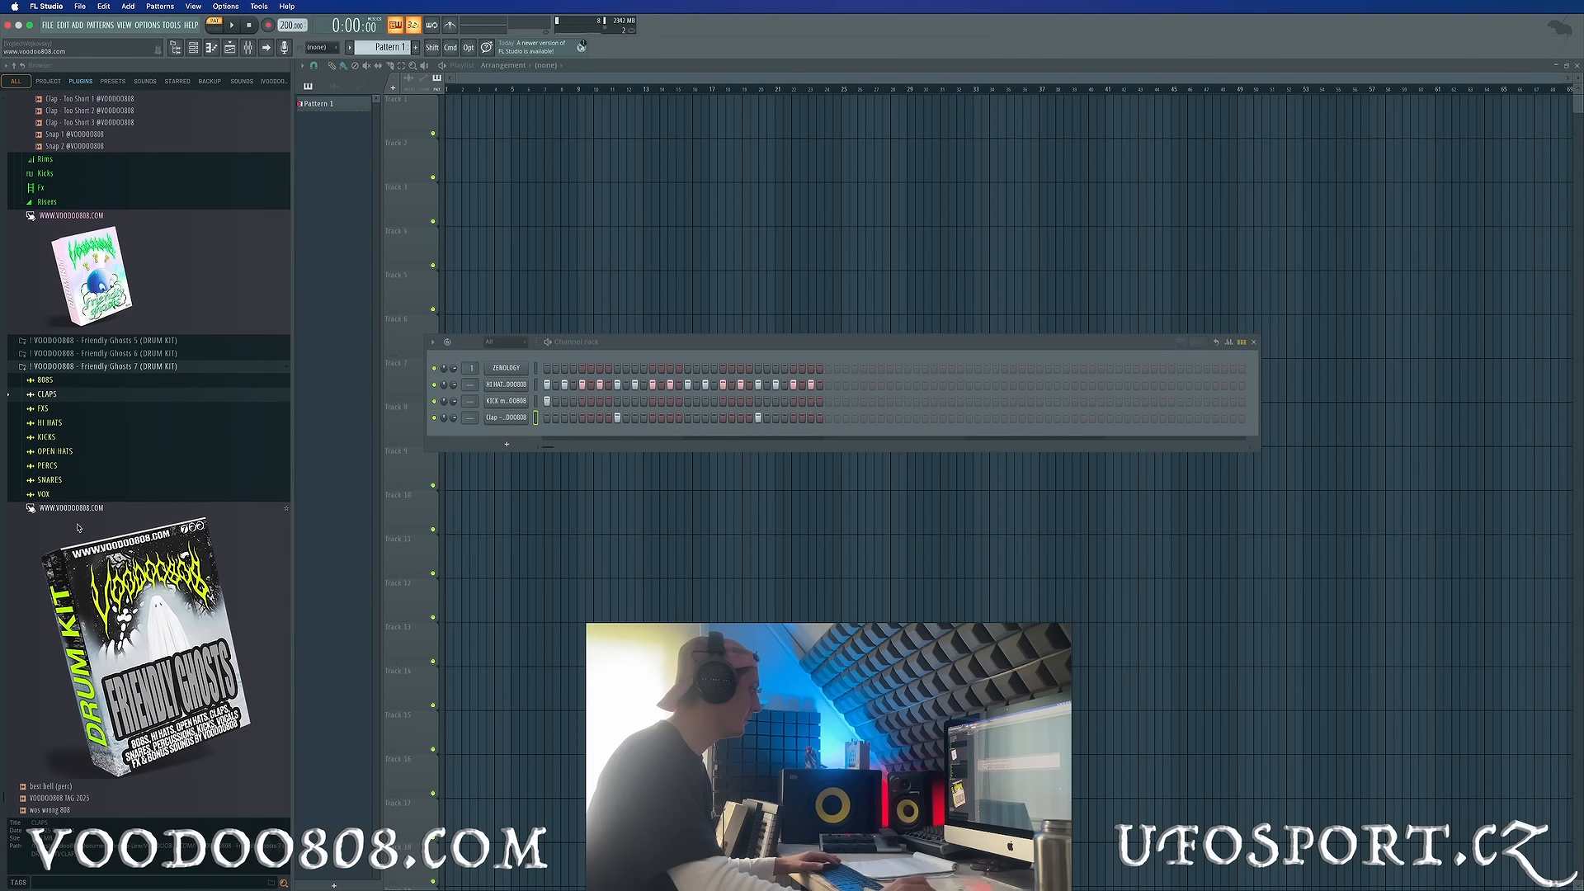
{"action": "left_click", "coordinate": [113, 811]}
{"action": "left_click_drag", "start_coordinate": [529, 387], "coordinate": [507, 401]}
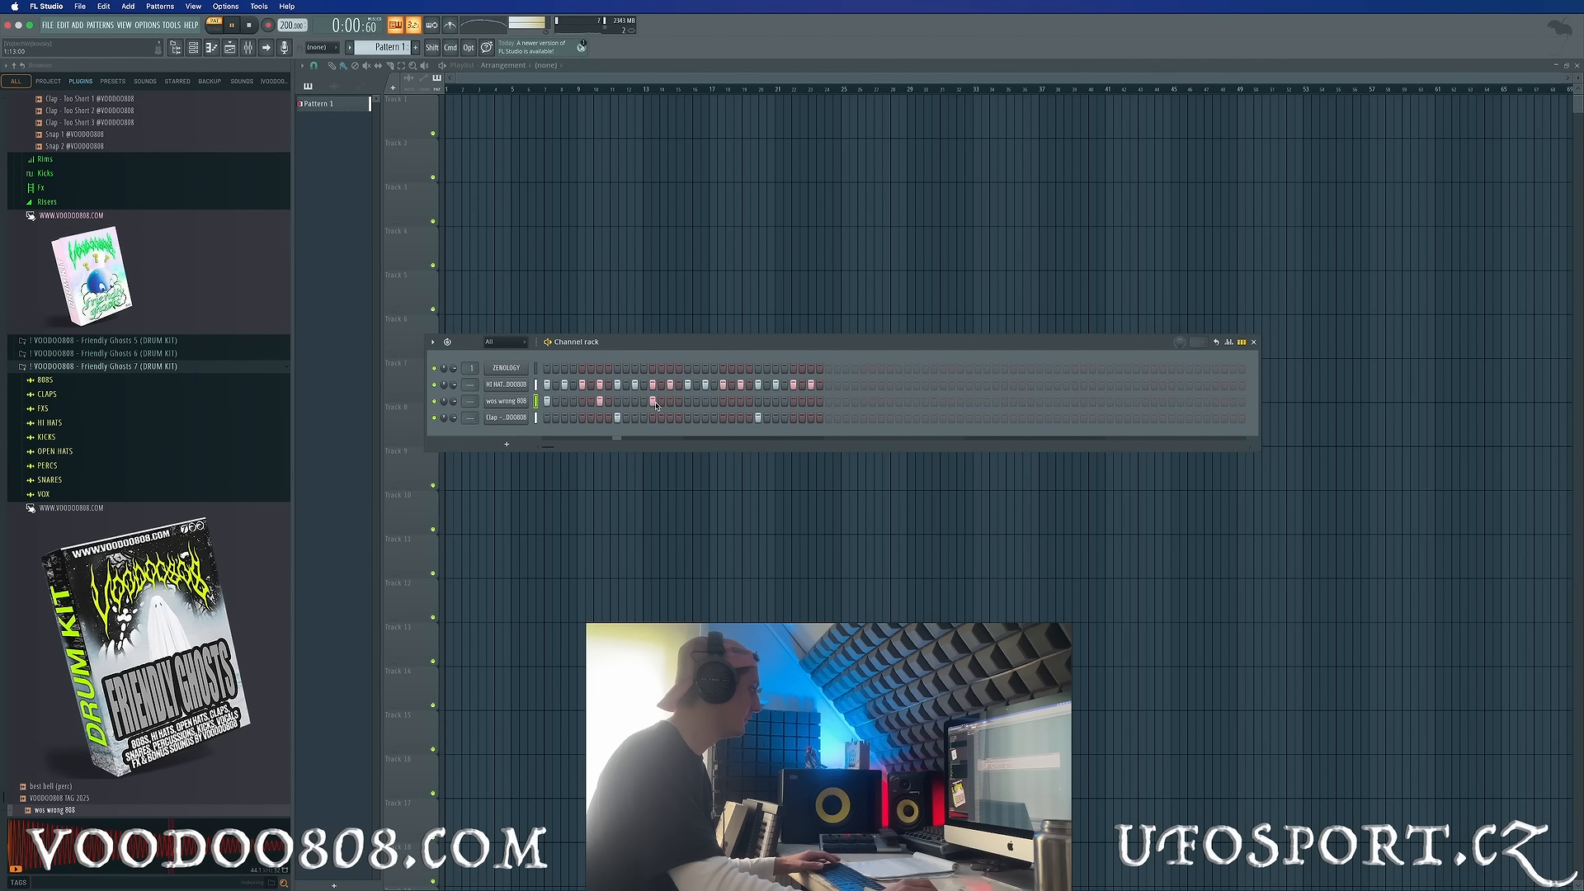
Set the time stretching mode of the was wrong 808 channel to Stretch and close its settings.
{"action": "left_click", "coordinate": [505, 401]}
{"action": "left_click", "coordinate": [464, 209]}
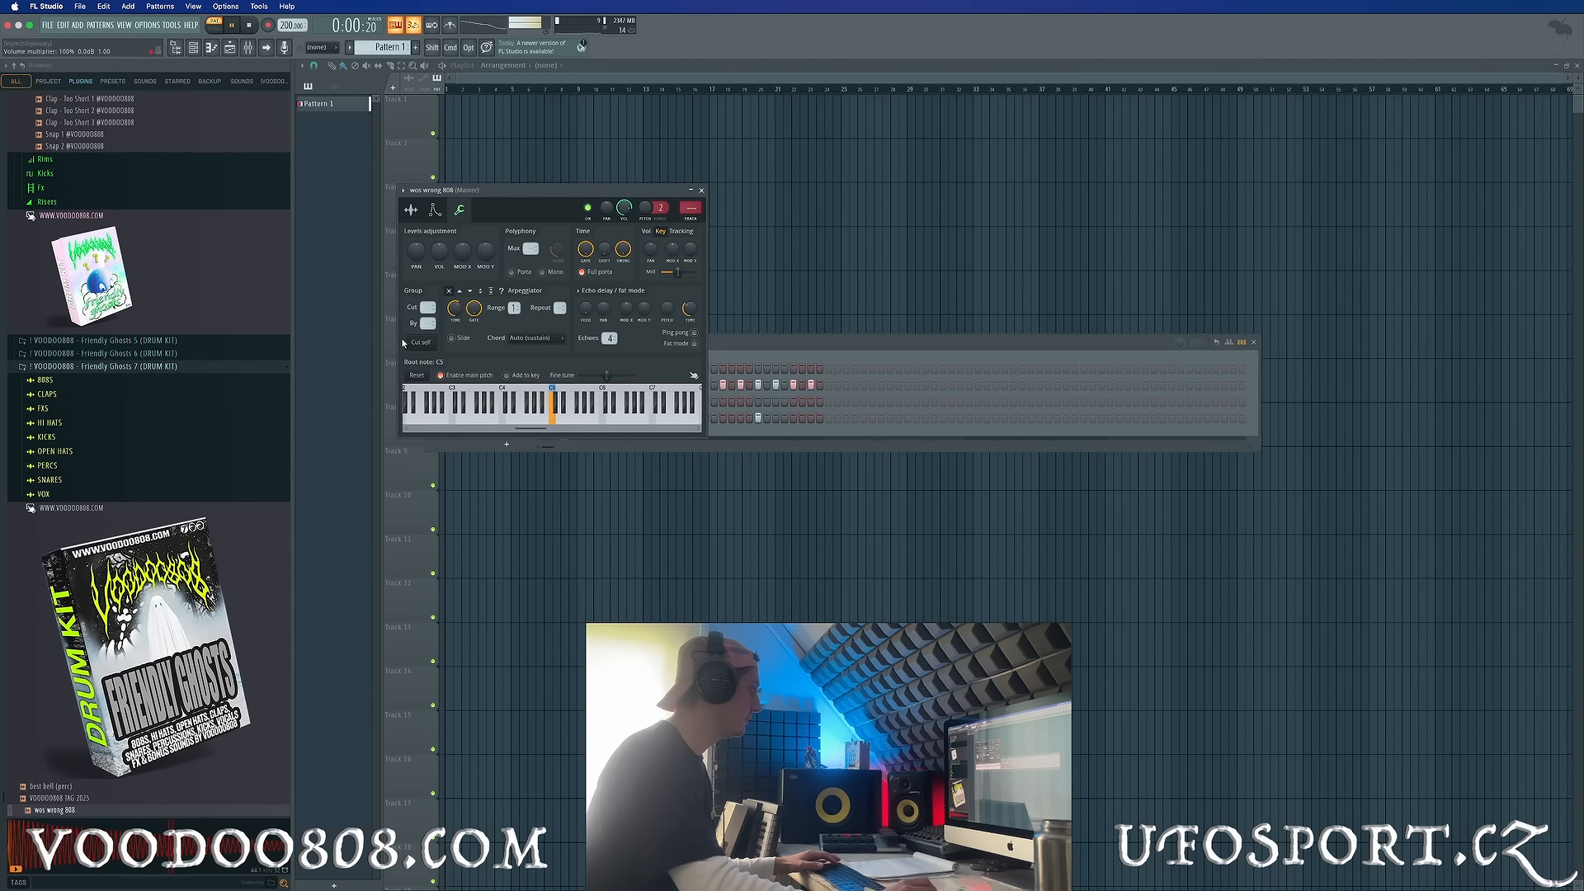
{"action": "left_click", "coordinate": [411, 209]}
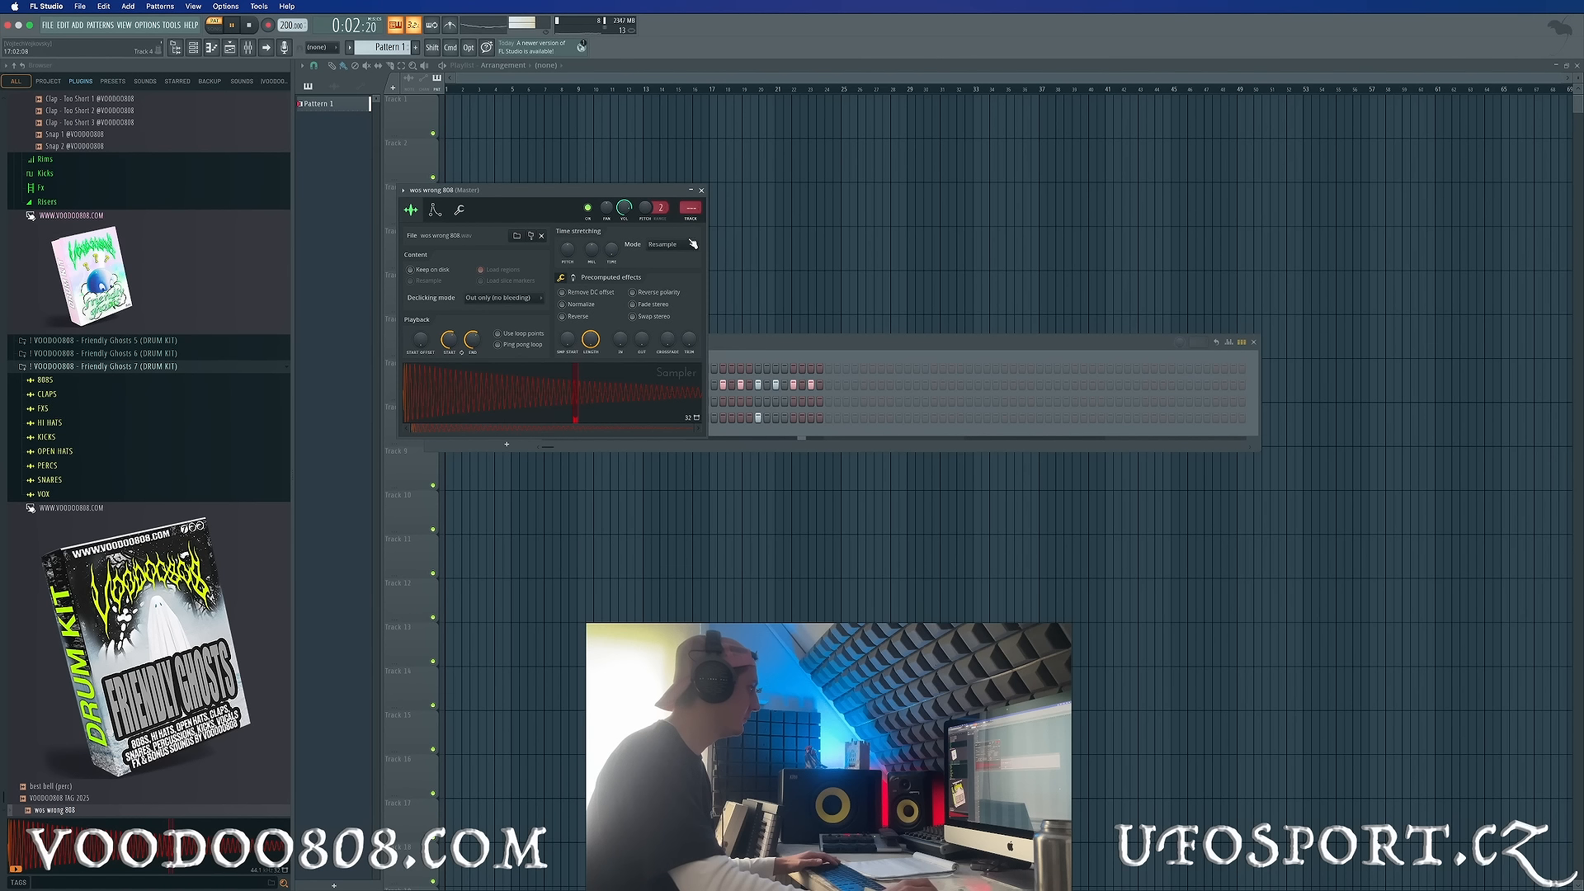
{"action": "left_click", "coordinate": [693, 244]}
{"action": "left_click", "coordinate": [656, 269]}
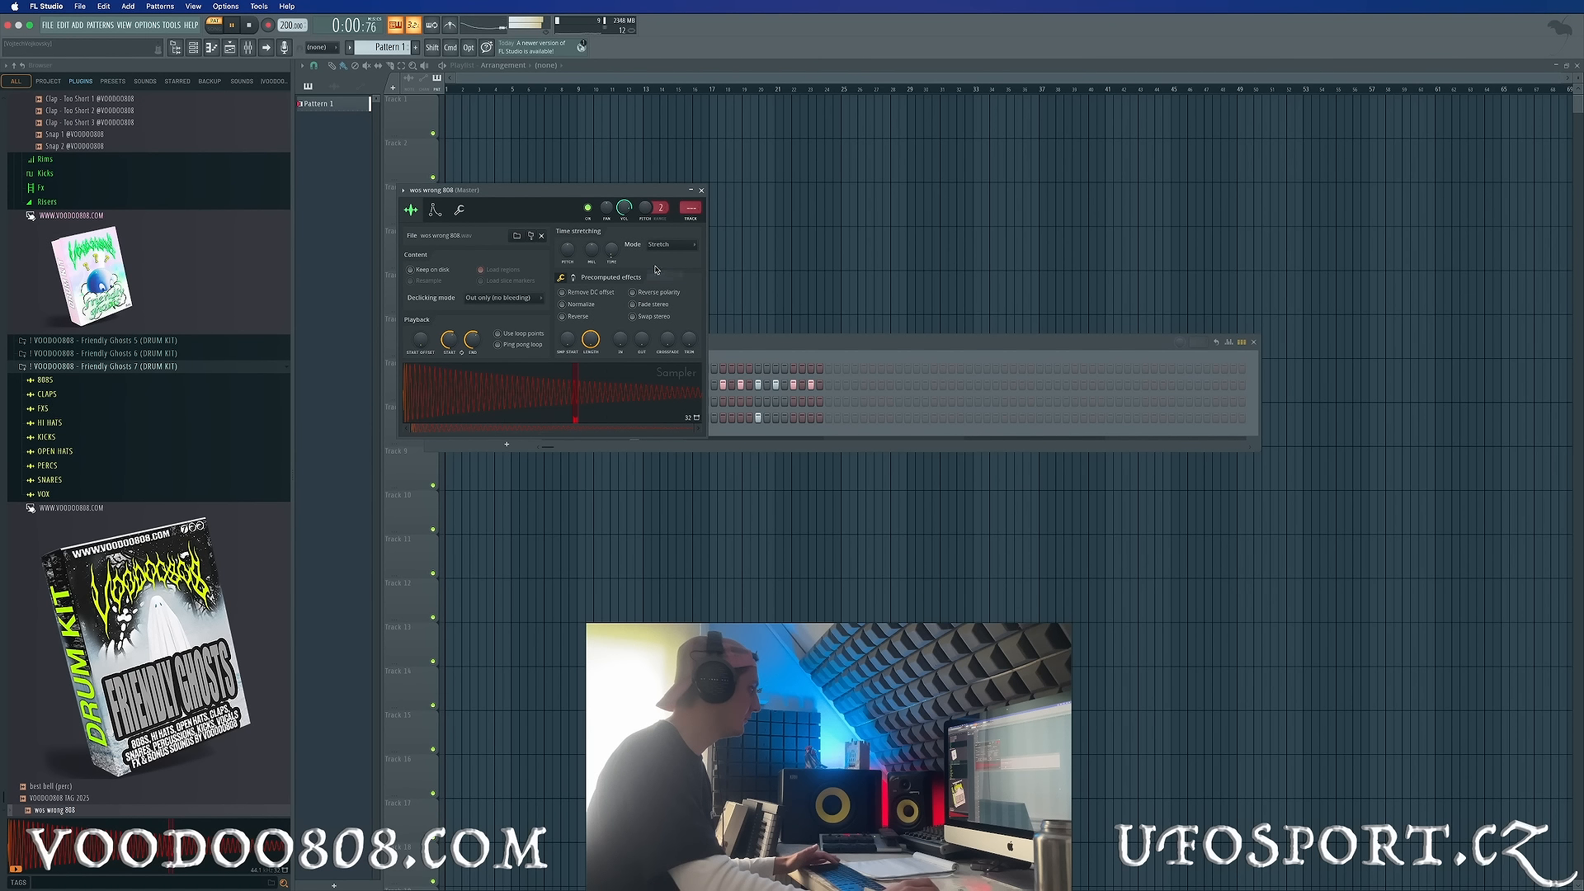
{"action": "left_click", "coordinate": [702, 191]}
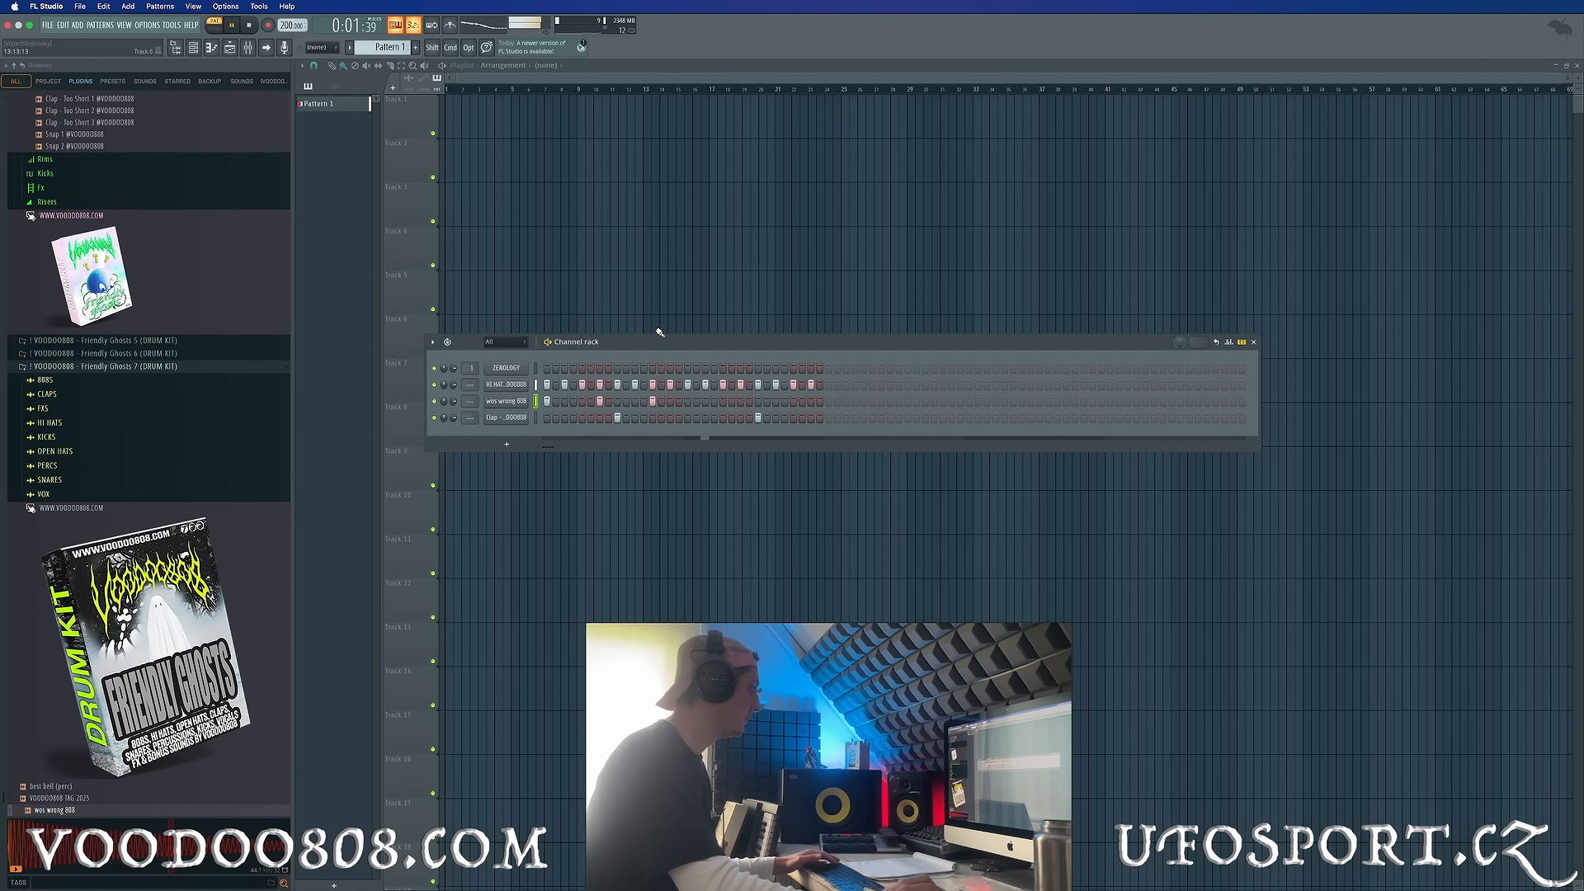
Compare Friendly Ghosts 7 hi-hats on the hi-hat channel and replace its sample with Hi Hat - Ph4nt0m.
{"action": "left_click", "coordinate": [83, 422]}
{"action": "left_click", "coordinate": [212, 533]}
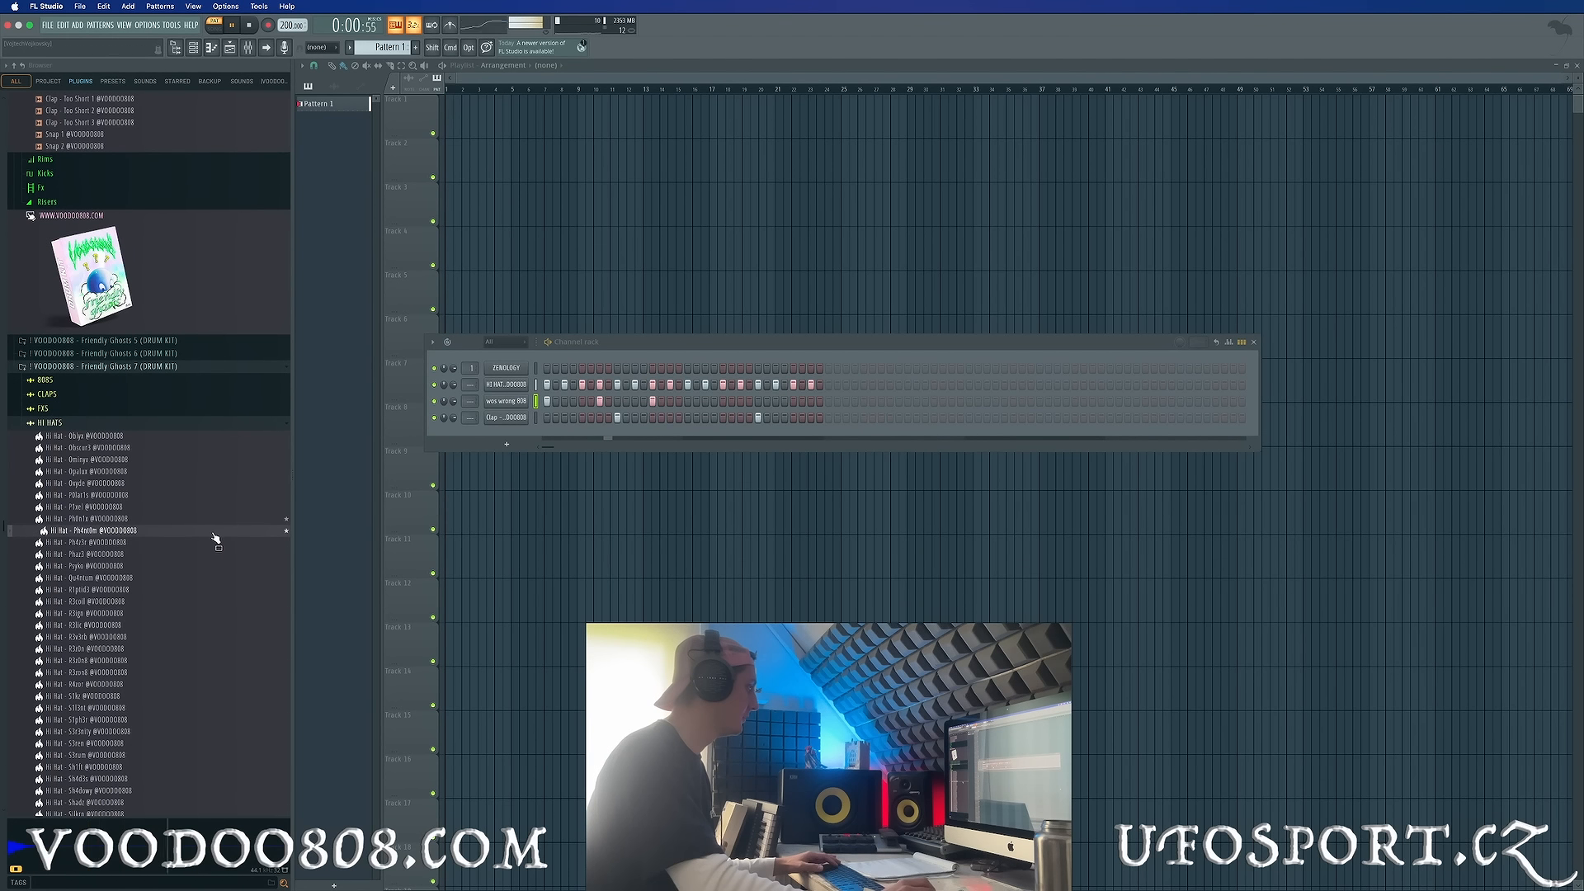
{"action": "left_click_drag", "start_coordinate": [214, 537], "coordinate": [511, 385]}
{"action": "left_click", "coordinate": [157, 523]}
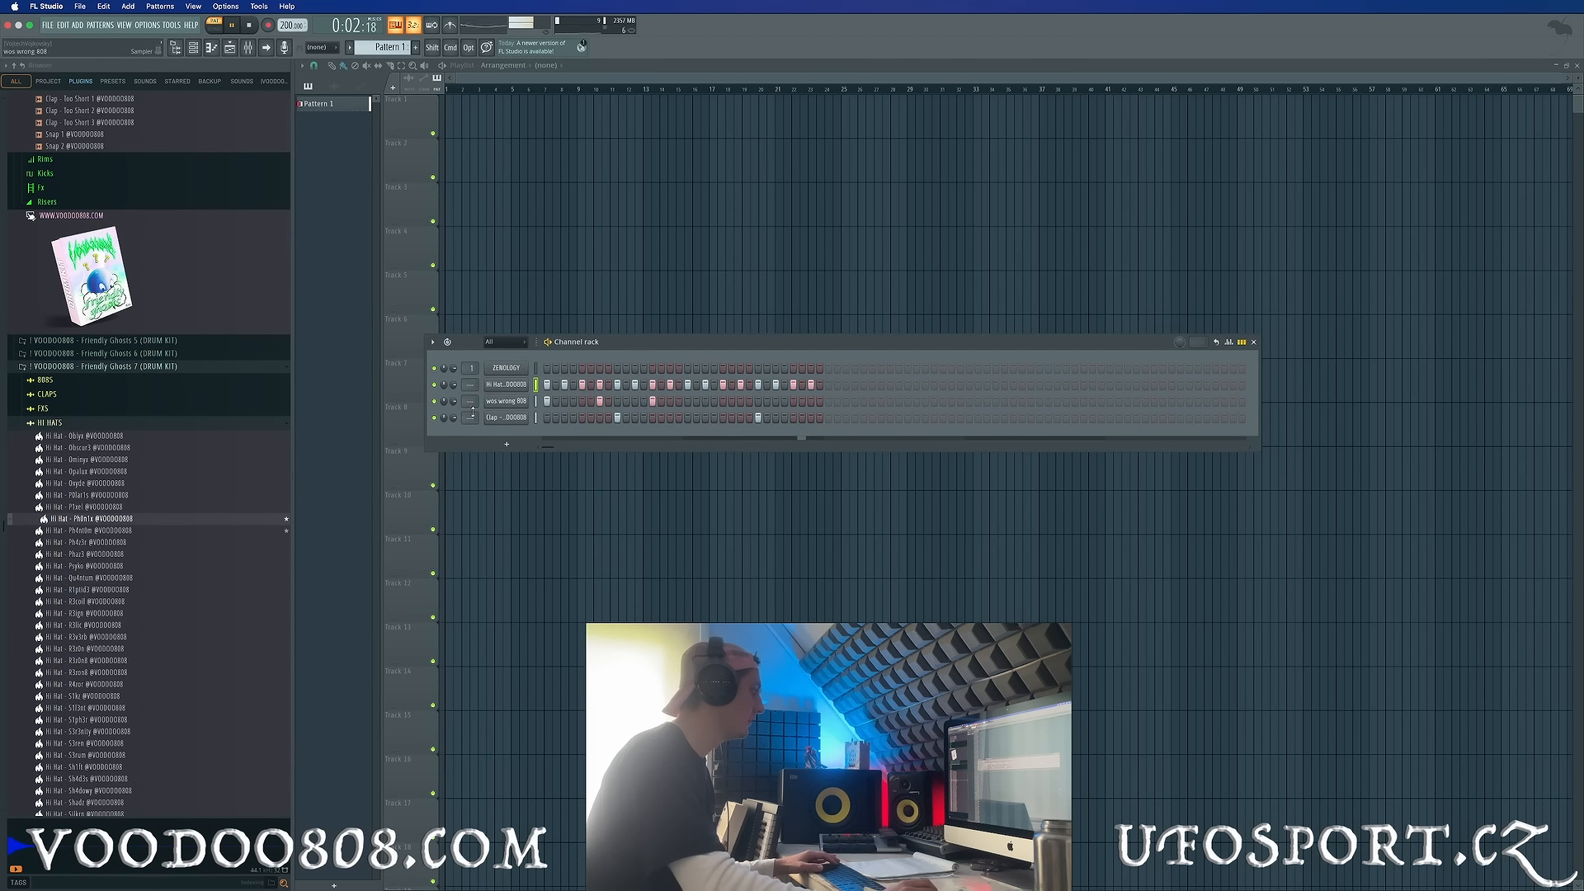
{"action": "left_click_drag", "start_coordinate": [248, 532], "coordinate": [520, 388]}
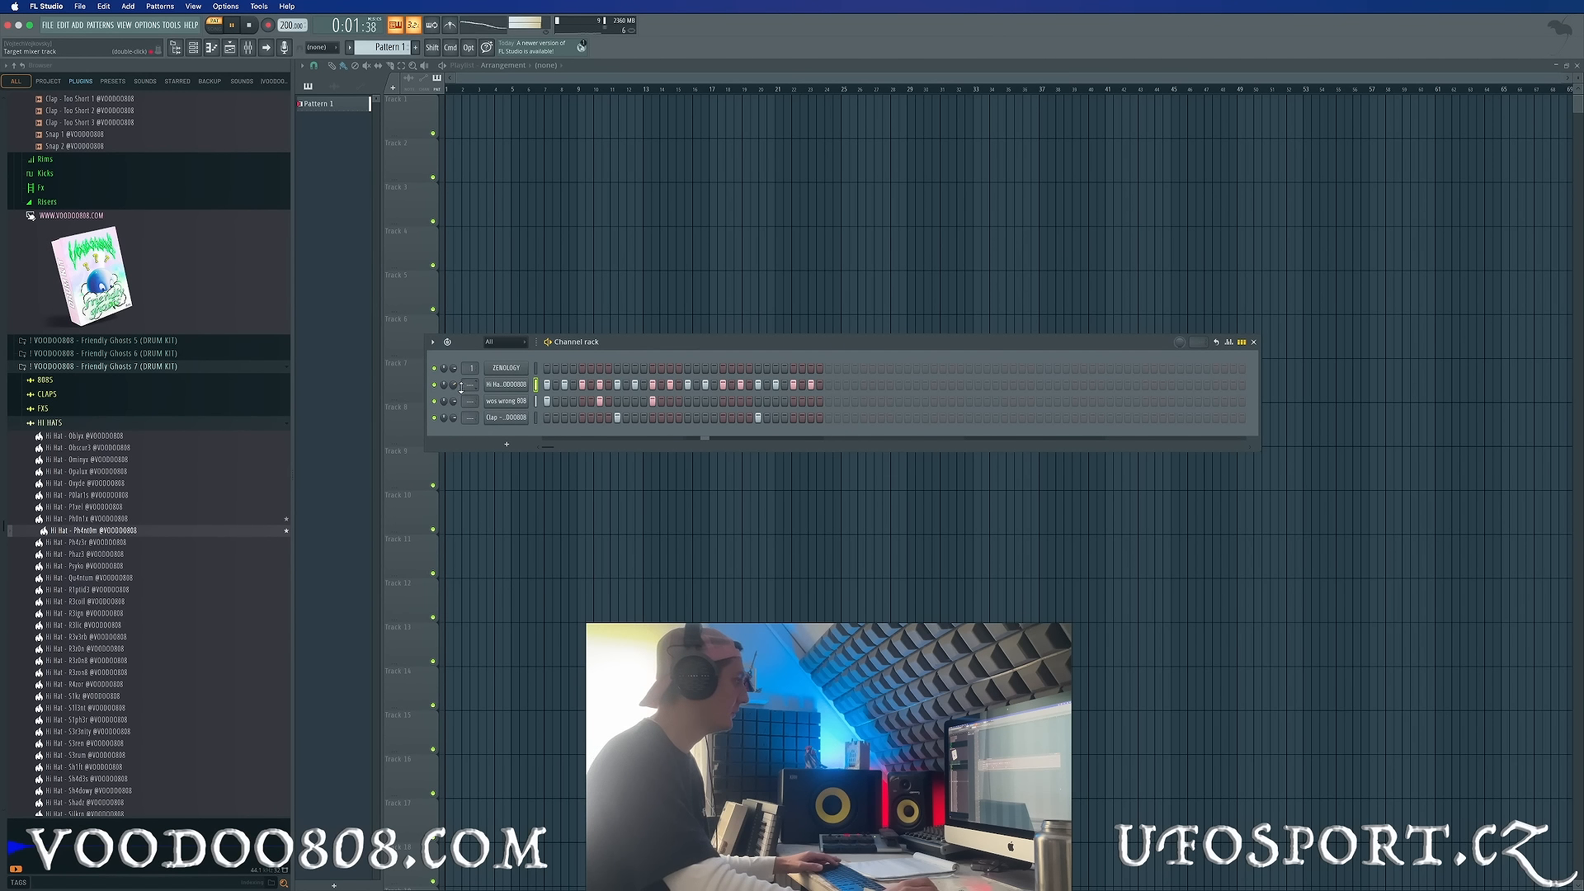
Check the master level in the mixer and open the ZENOLOGY channel's piano roll.
{"action": "key", "text": "F9"}
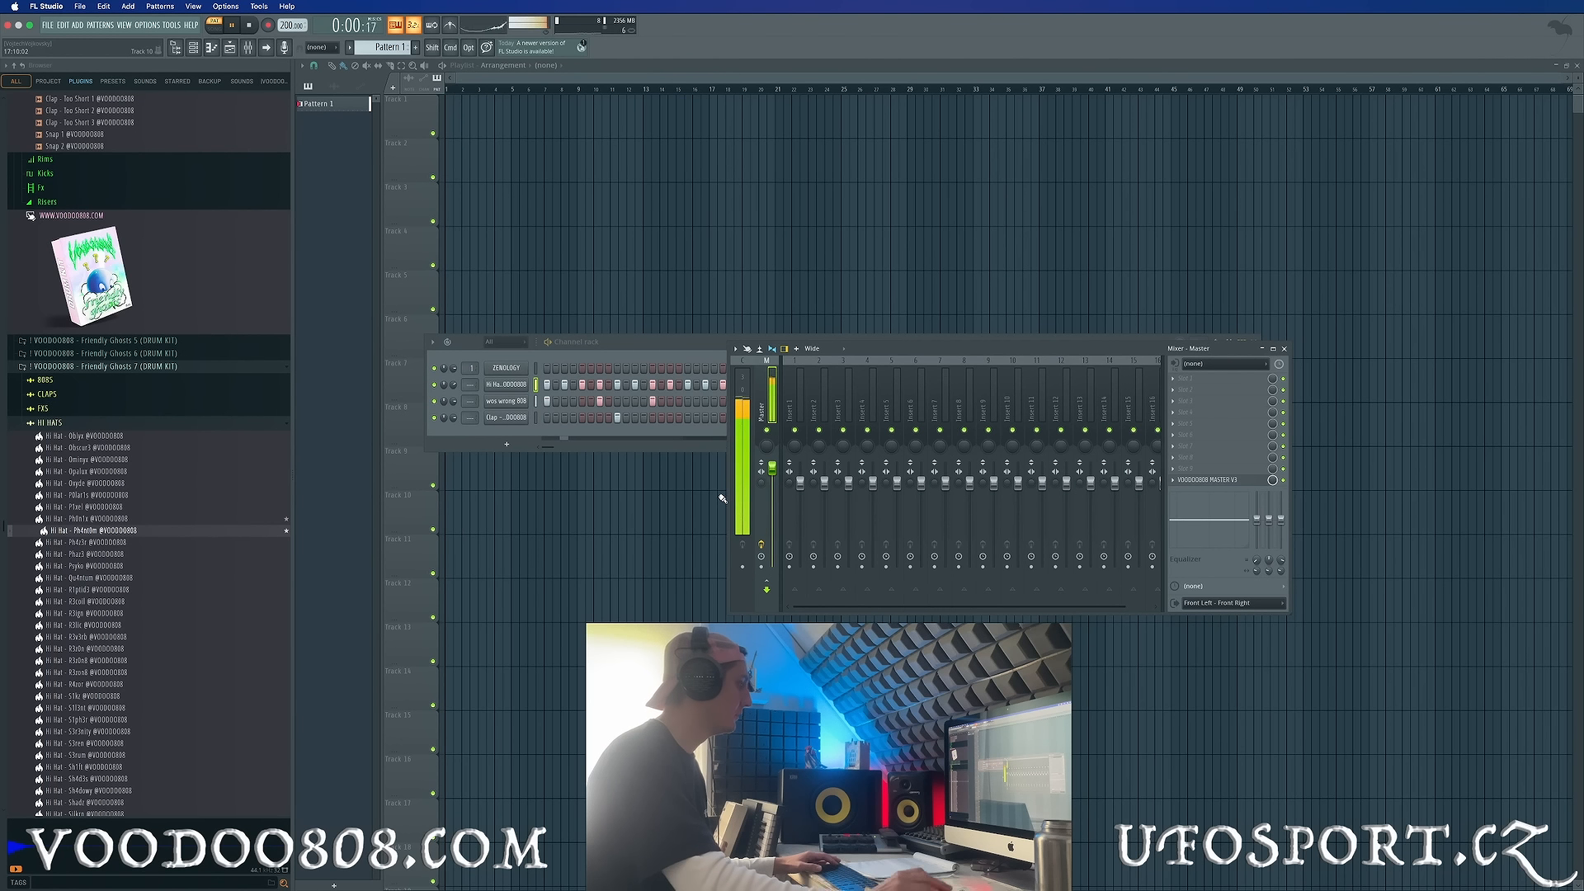
{"action": "key", "text": "F6"}
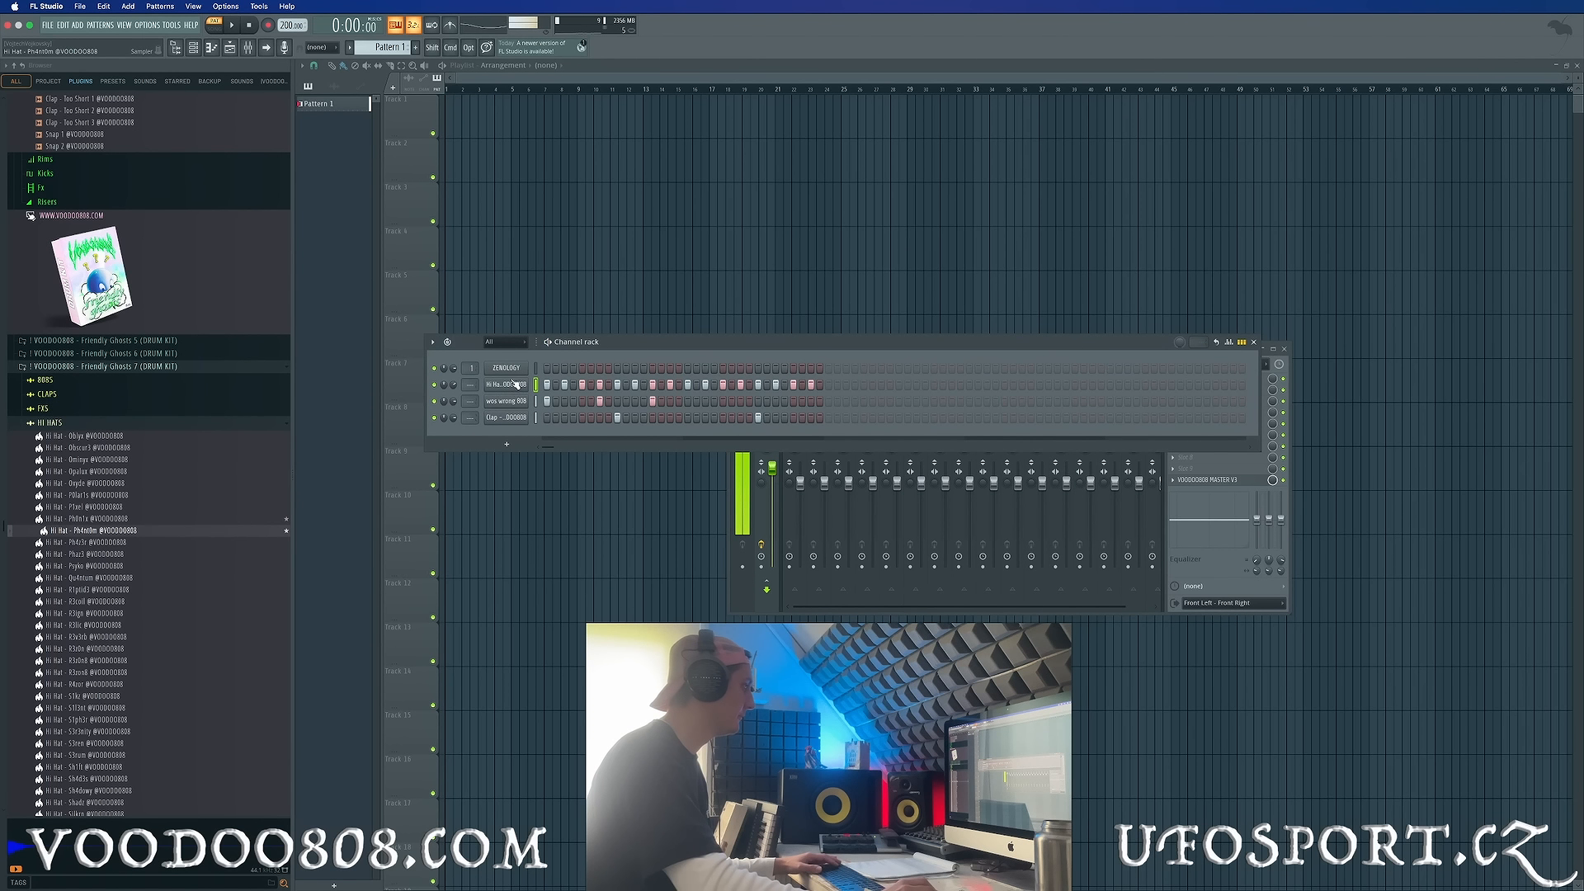
{"action": "left_click", "coordinate": [213, 49]}
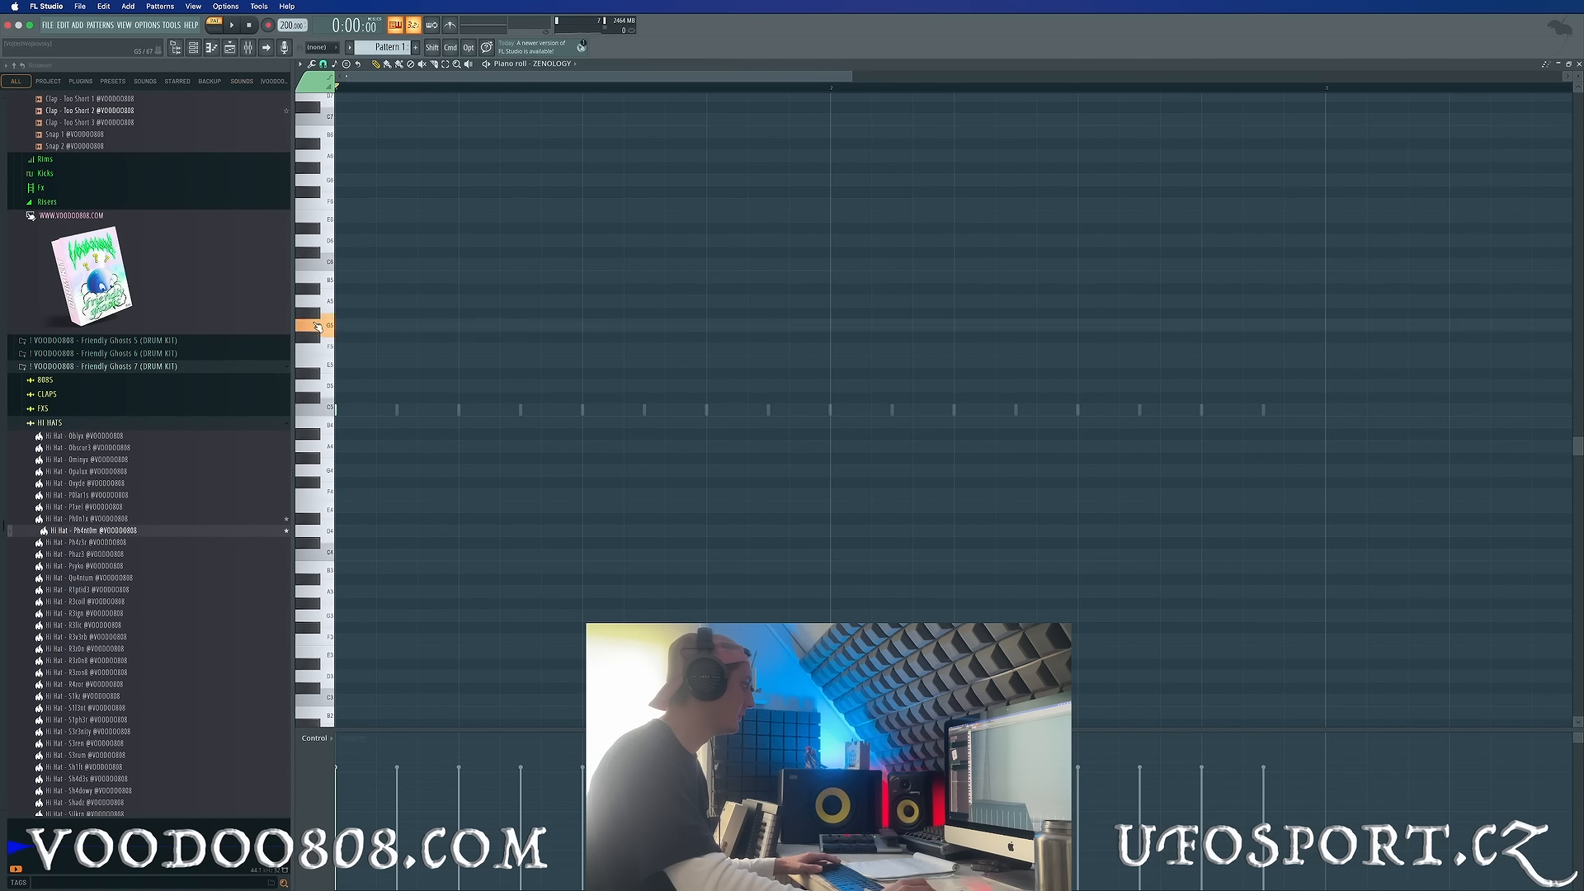
Try a six-step A5 note at the pattern start followed by an equally long E6 note on step 9.
{"action": "left_click", "coordinate": [336, 300]}
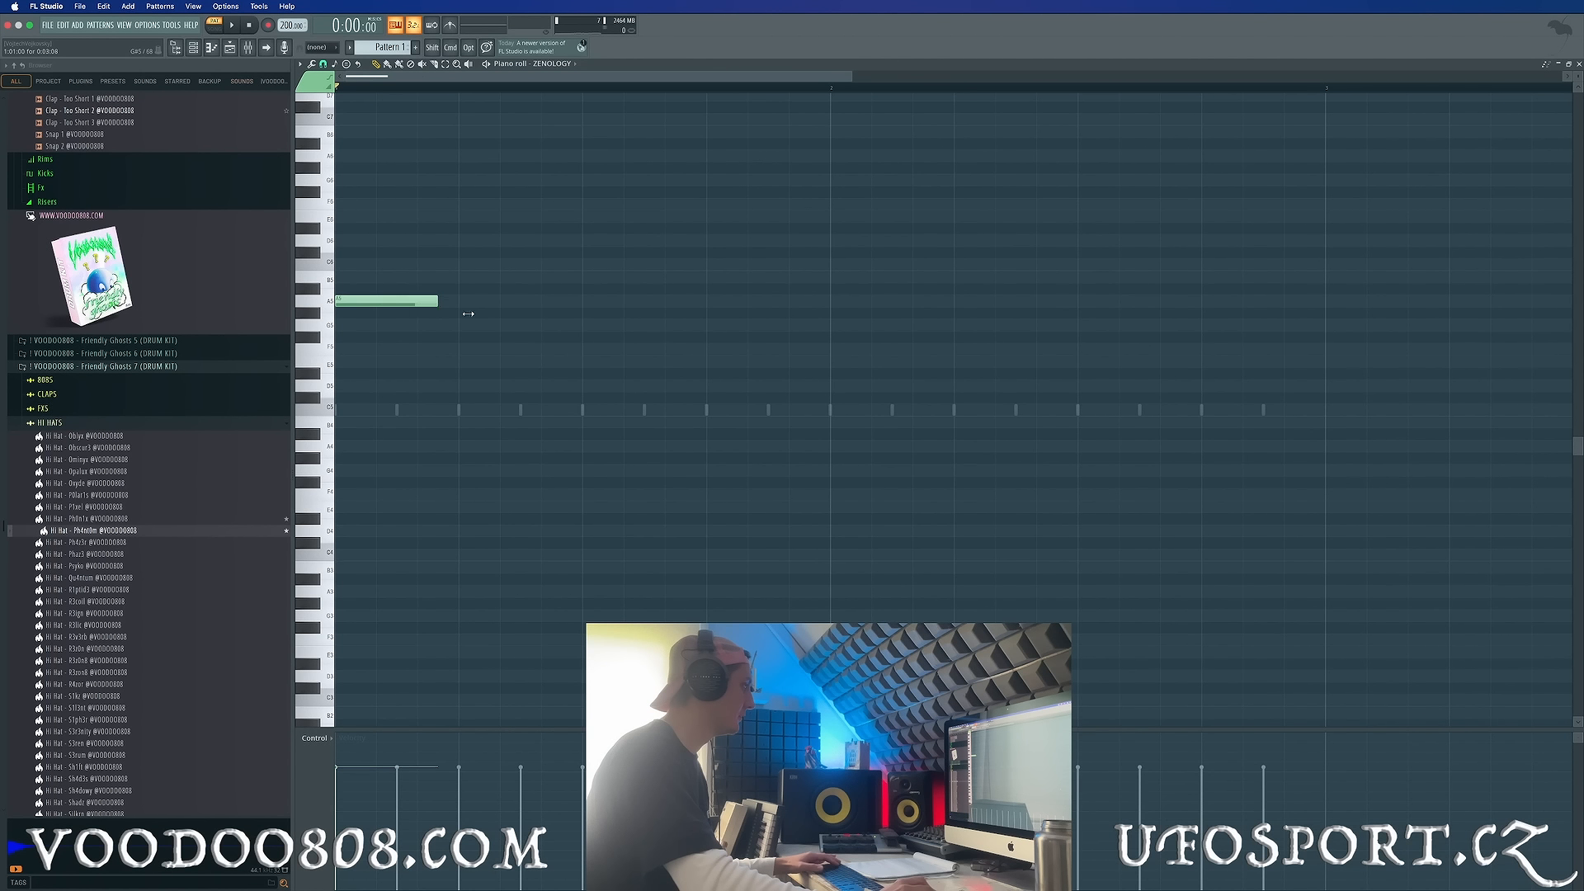
{"action": "left_click_drag", "start_coordinate": [468, 313], "coordinate": [521, 303]}
{"action": "key", "text": "space"}
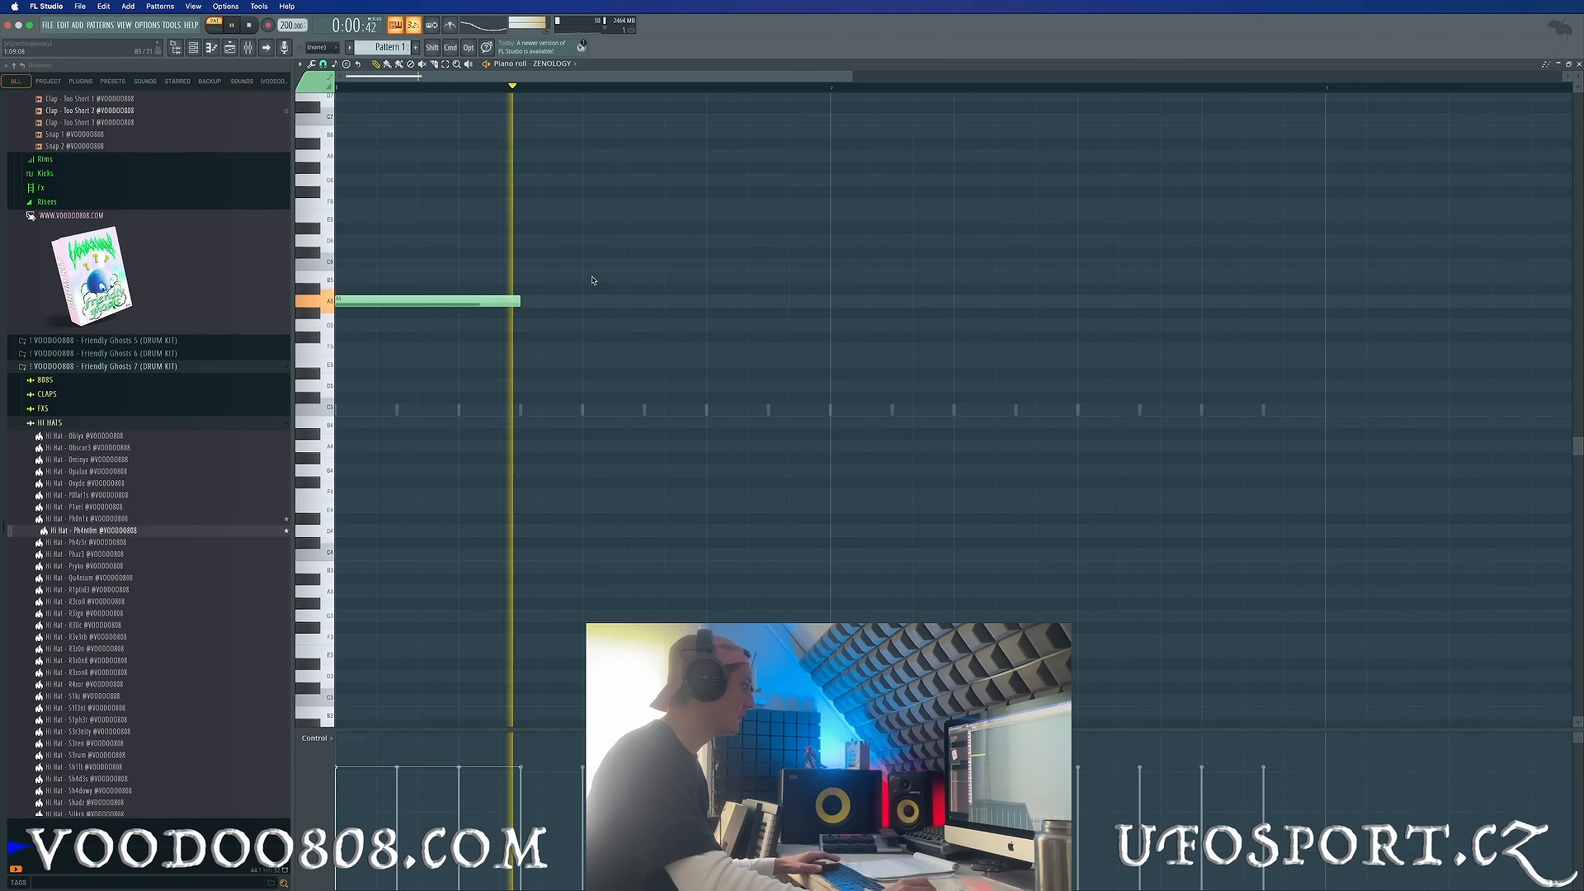
{"action": "key", "text": "space"}
{"action": "left_click", "coordinate": [588, 241]}
{"action": "right_click", "coordinate": [589, 241]}
{"action": "left_click", "coordinate": [591, 216]}
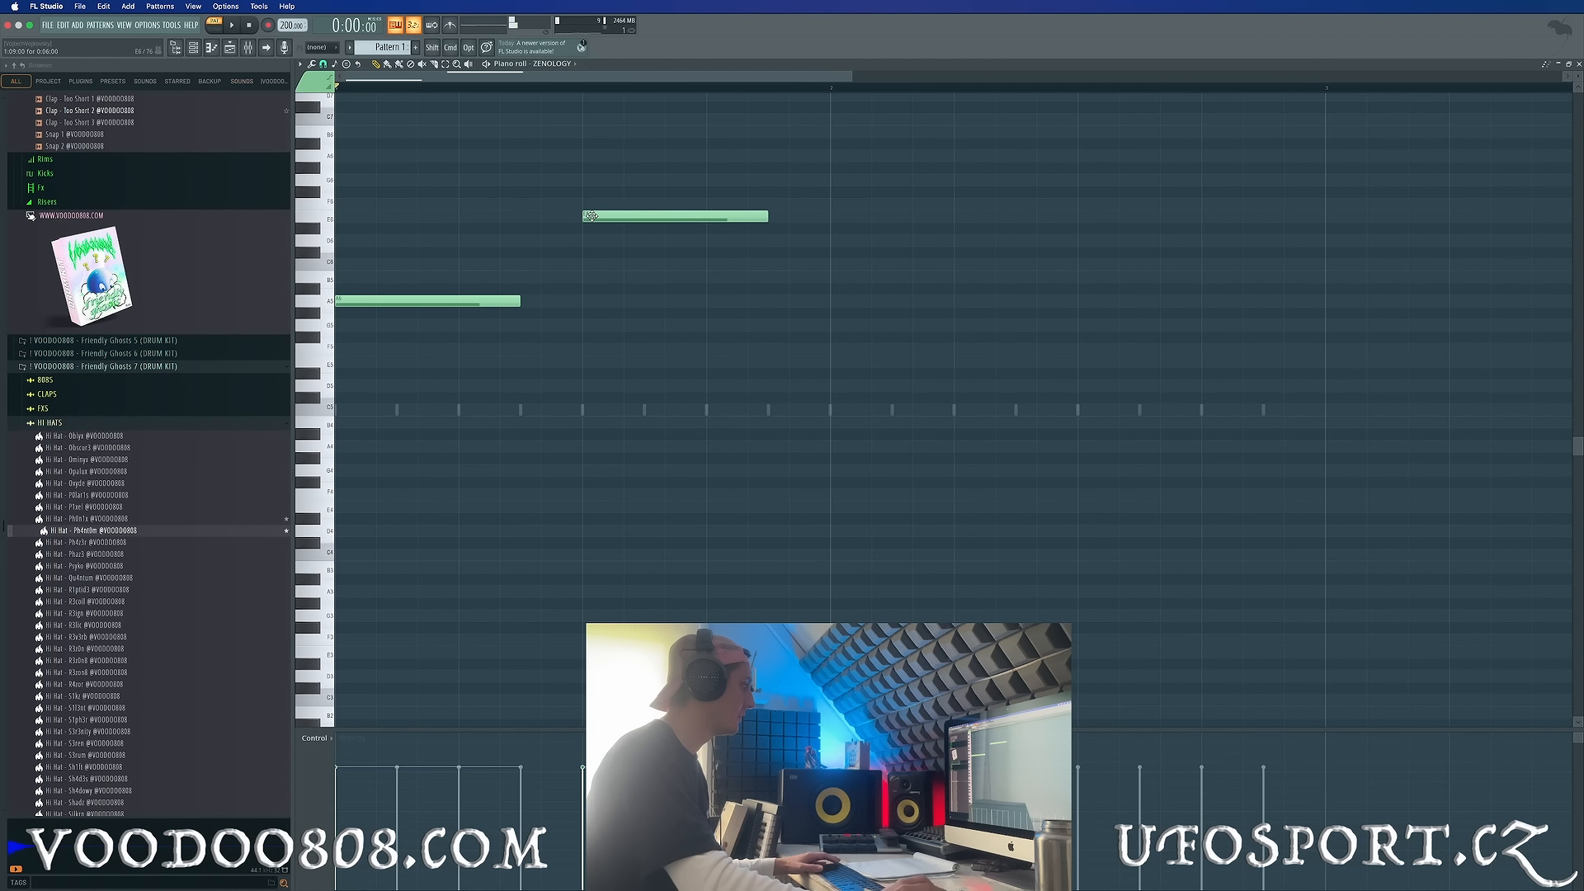
{"action": "scroll", "coordinate": [525, 259], "scroll_direction": "up", "scroll_amount": 1}
{"action": "right_click", "coordinate": [416, 335]}
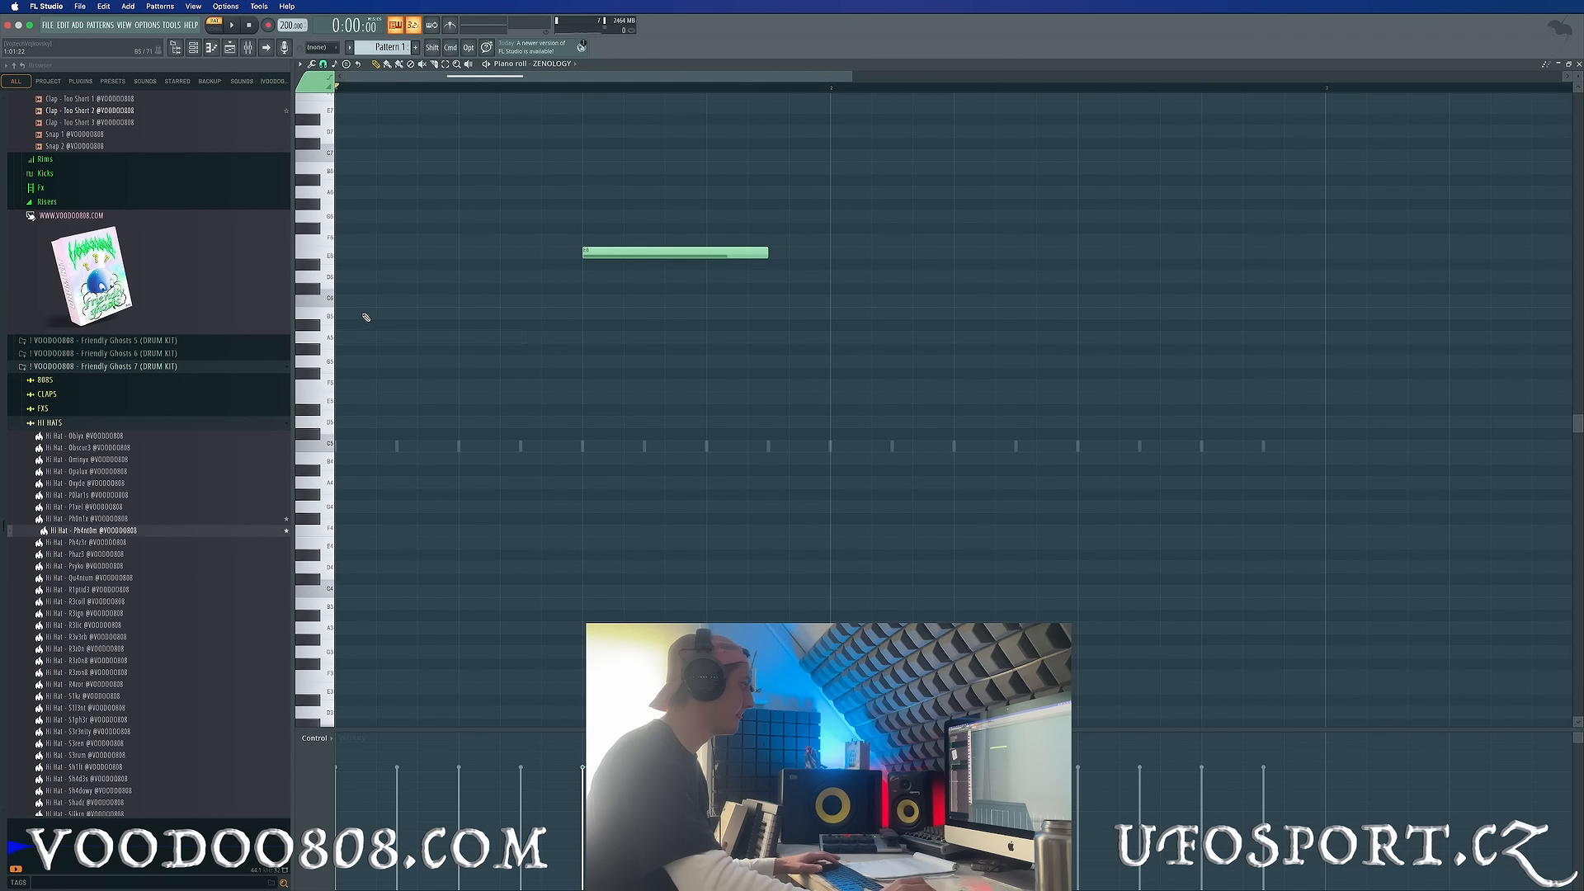
Place six-step ZENOLOGY notes, C6 at the pattern start and E6 on step 9, and audition them.
{"action": "left_click", "coordinate": [348, 304]}
{"action": "right_click", "coordinate": [598, 252]}
{"action": "left_click", "coordinate": [584, 241]}
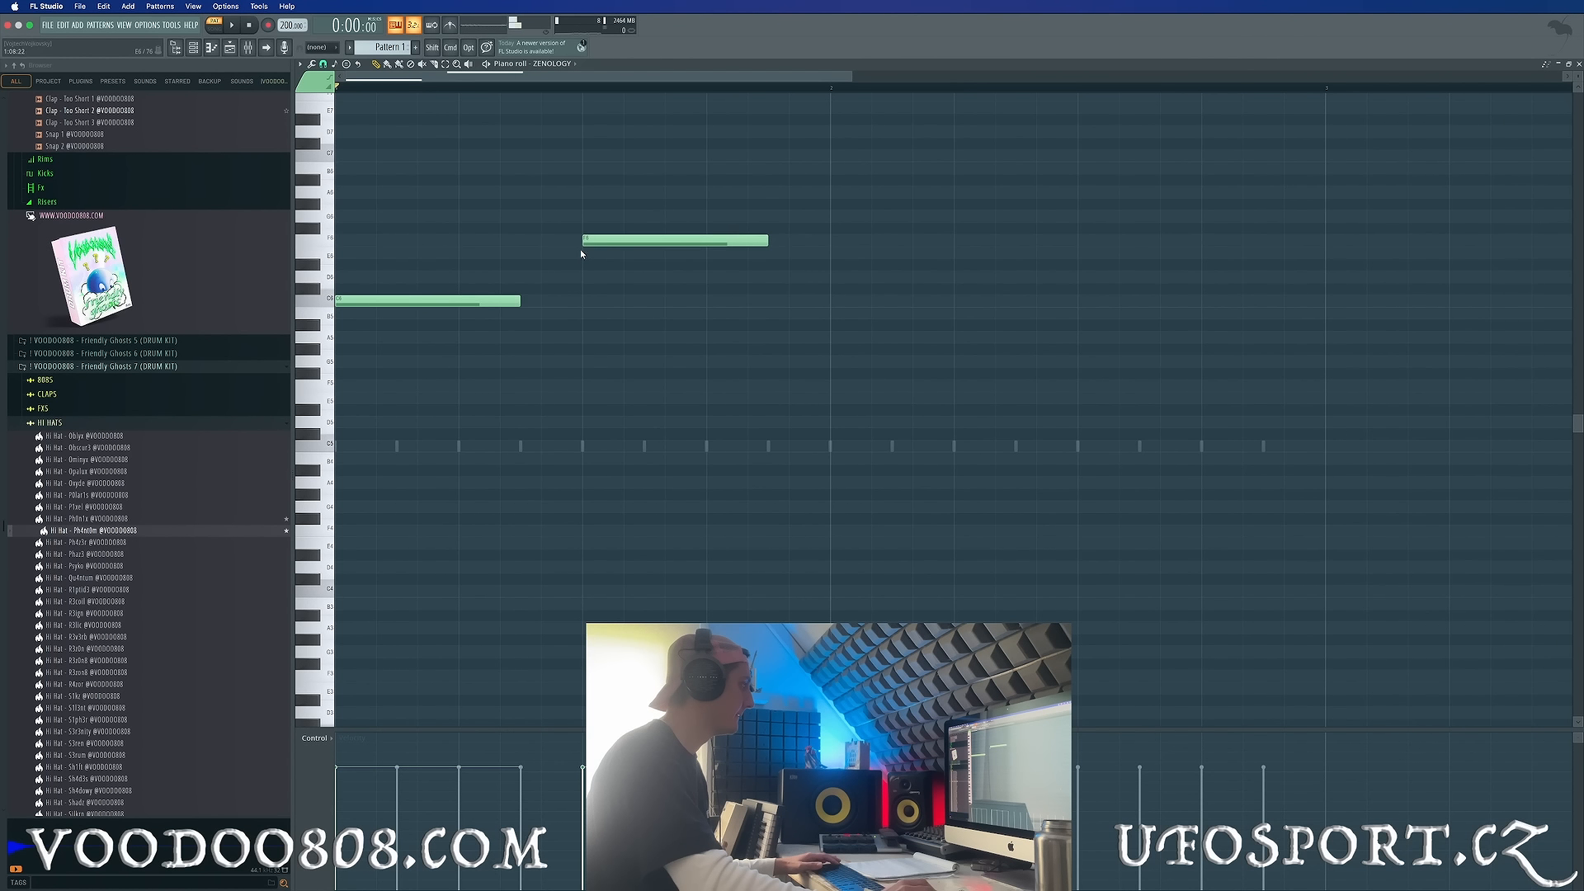
{"action": "right_click", "coordinate": [589, 242]}
{"action": "left_click", "coordinate": [591, 252]}
{"action": "key", "text": "space"}
{"action": "key", "text": "space"}
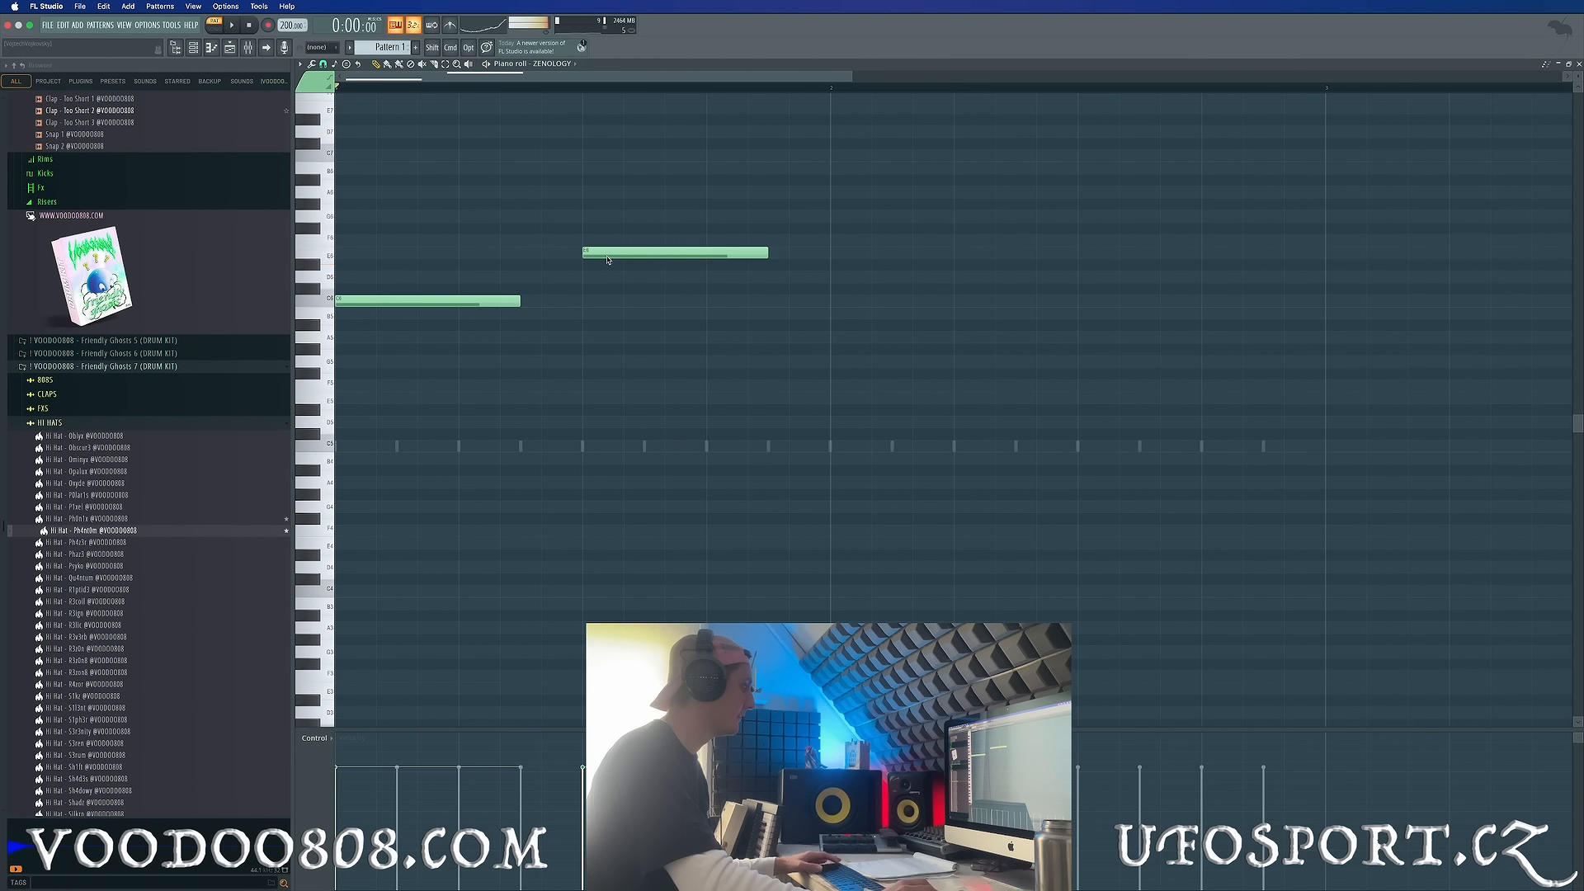
Transpose both ZENOLOGY notes down three octaves and audition them.
{"action": "key", "text": "super+Down"}
{"action": "key", "text": "super+Down"}
{"action": "key", "text": "super+Down"}
{"action": "key", "text": "space"}
{"action": "key", "text": "space"}
Delete the second ZENOLOGY note and extend the first to about 1.8 bars.
{"action": "right_click", "coordinate": [647, 386]}
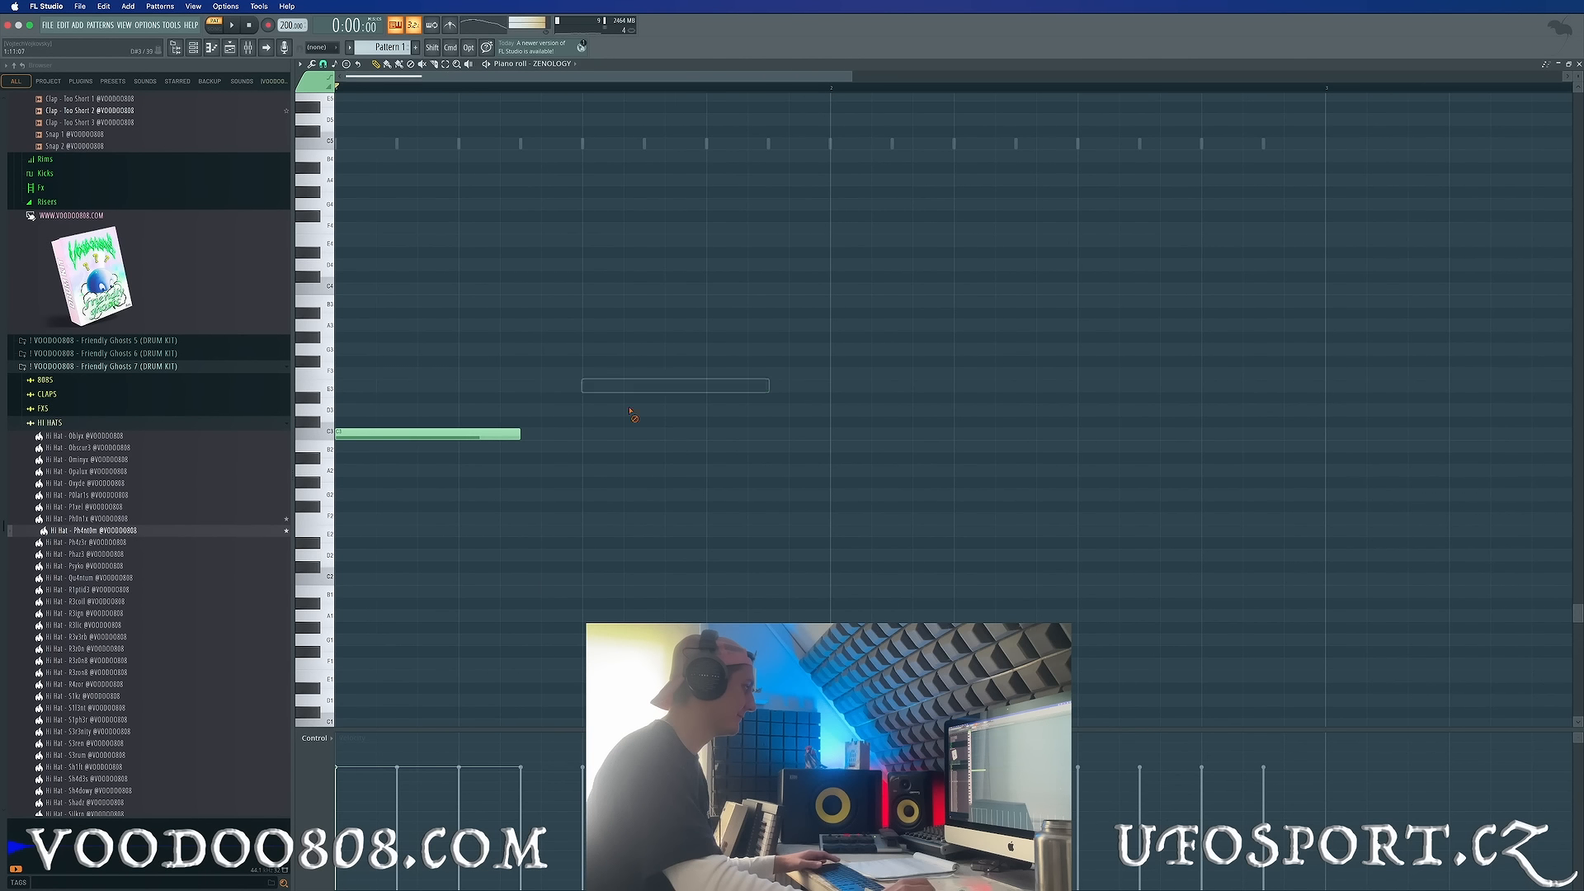
{"action": "left_click_drag", "start_coordinate": [520, 435], "coordinate": [1223, 467]}
{"action": "key", "text": "space"}
{"action": "key", "text": "space"}
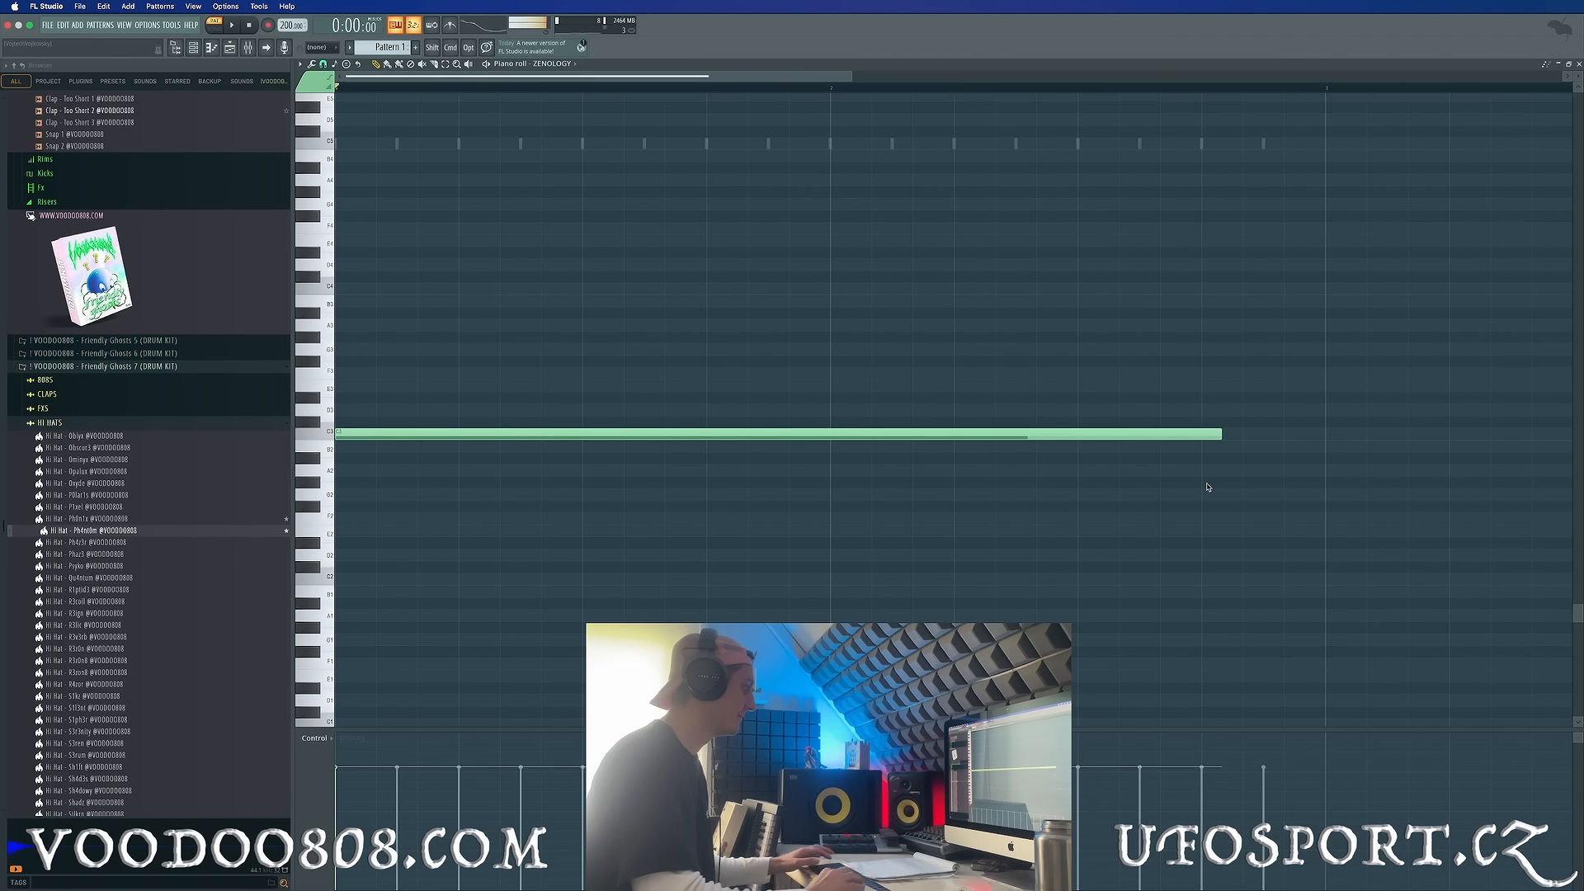
Lower the sustained ZENOLOGY note by one semitone to B2 and listen to the pattern.
{"action": "key", "text": "shift+Down"}
{"action": "key", "text": "space"}
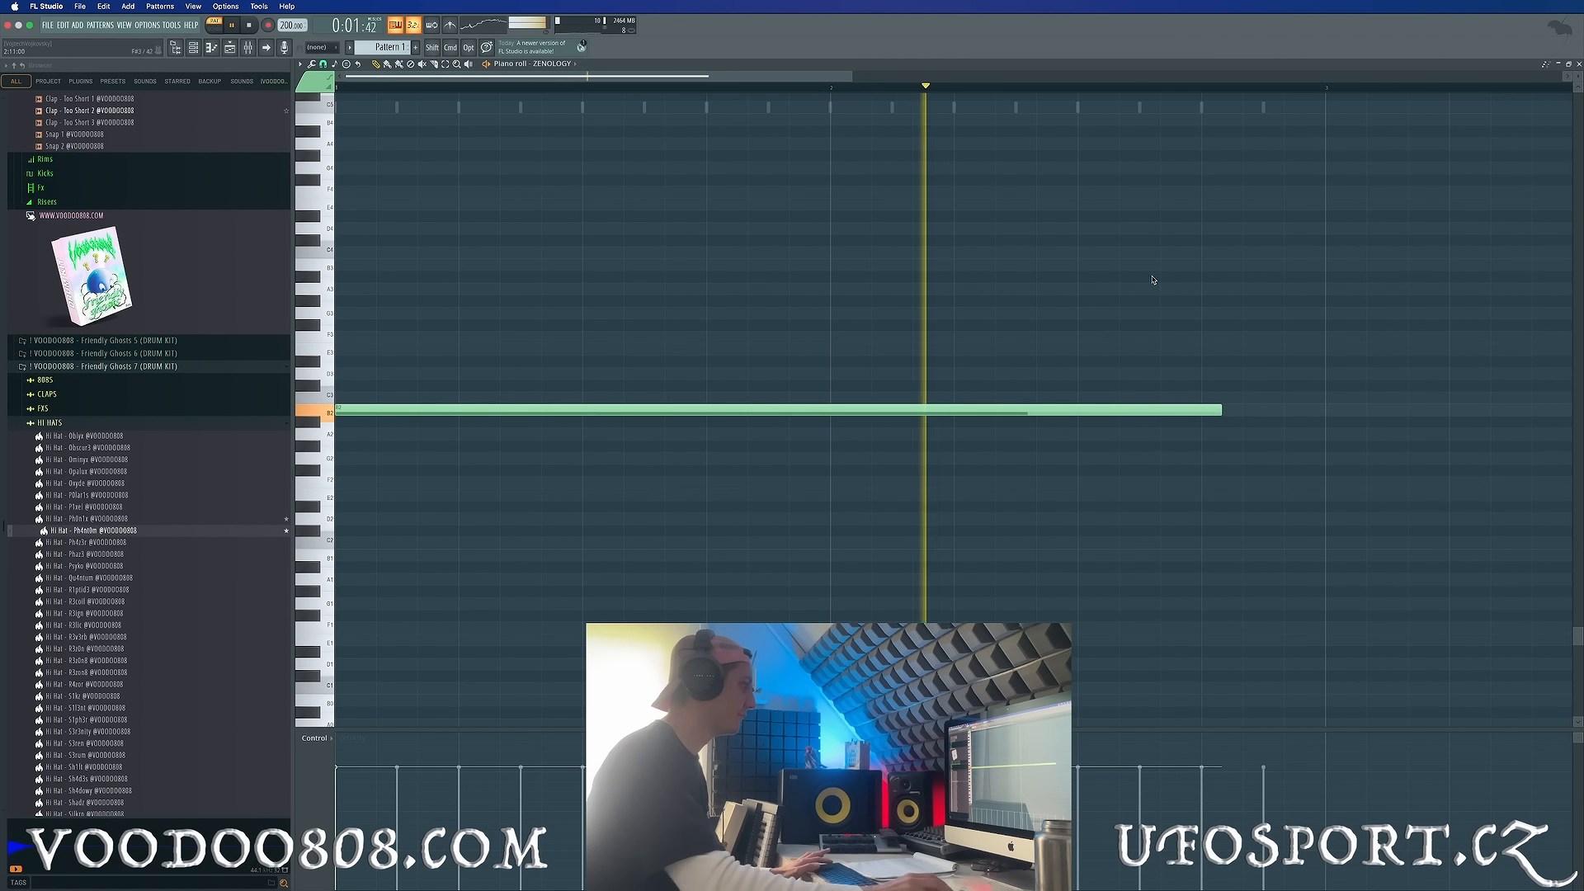
{"action": "left_click_drag", "start_coordinate": [853, 77], "coordinate": [1435, 198]}
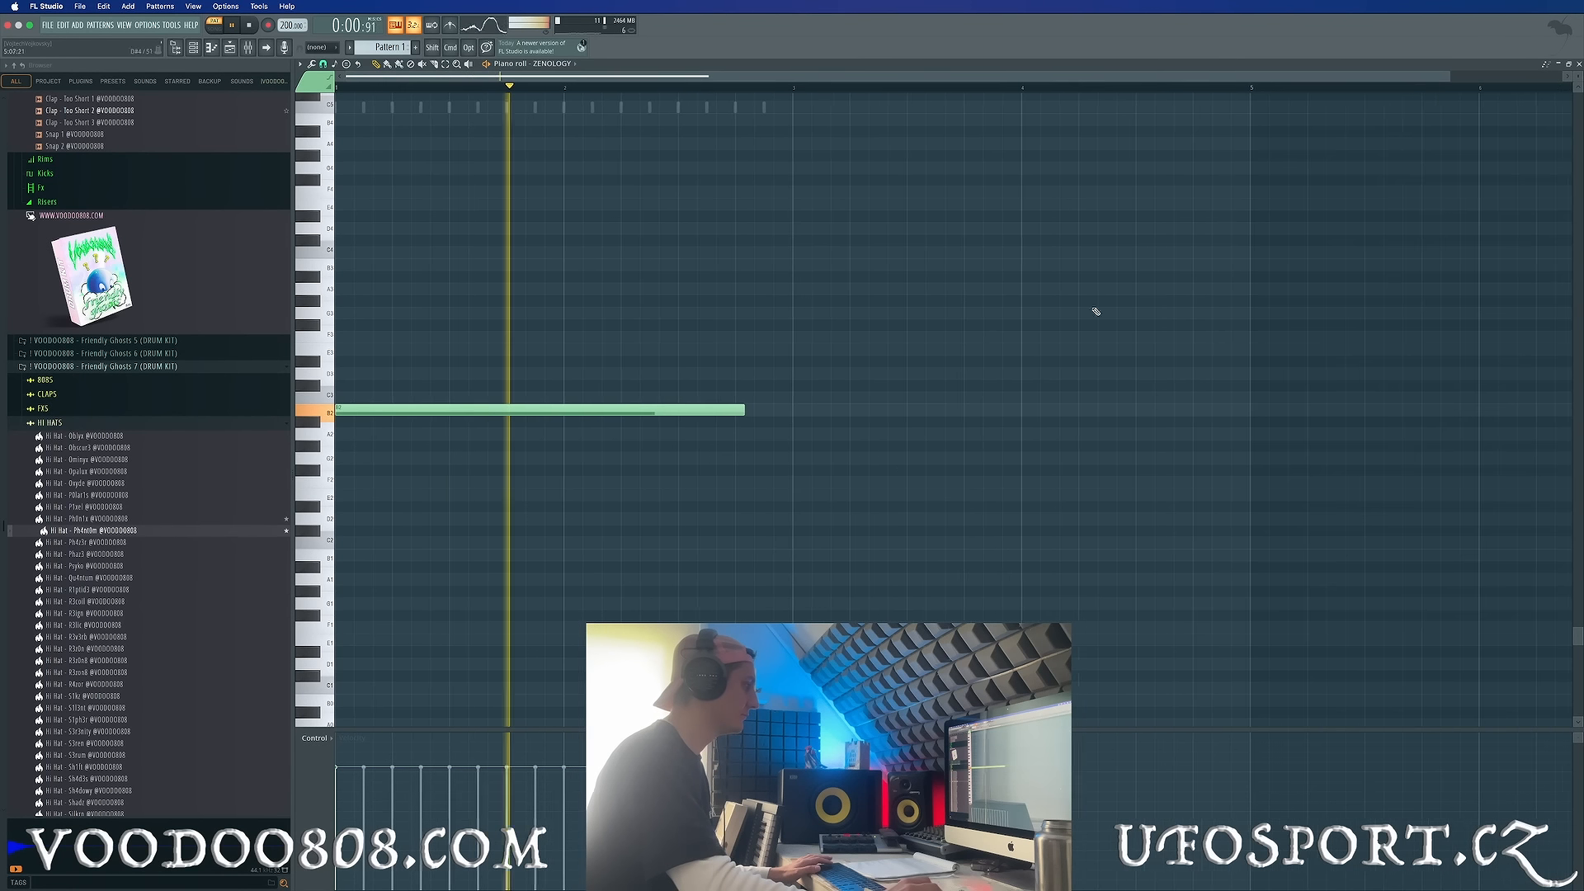
{"action": "key", "text": "space"}
Raise the sustained ZENOLOGY note three semitones to D3 while the pattern plays.
{"action": "left_click", "coordinate": [194, 48]}
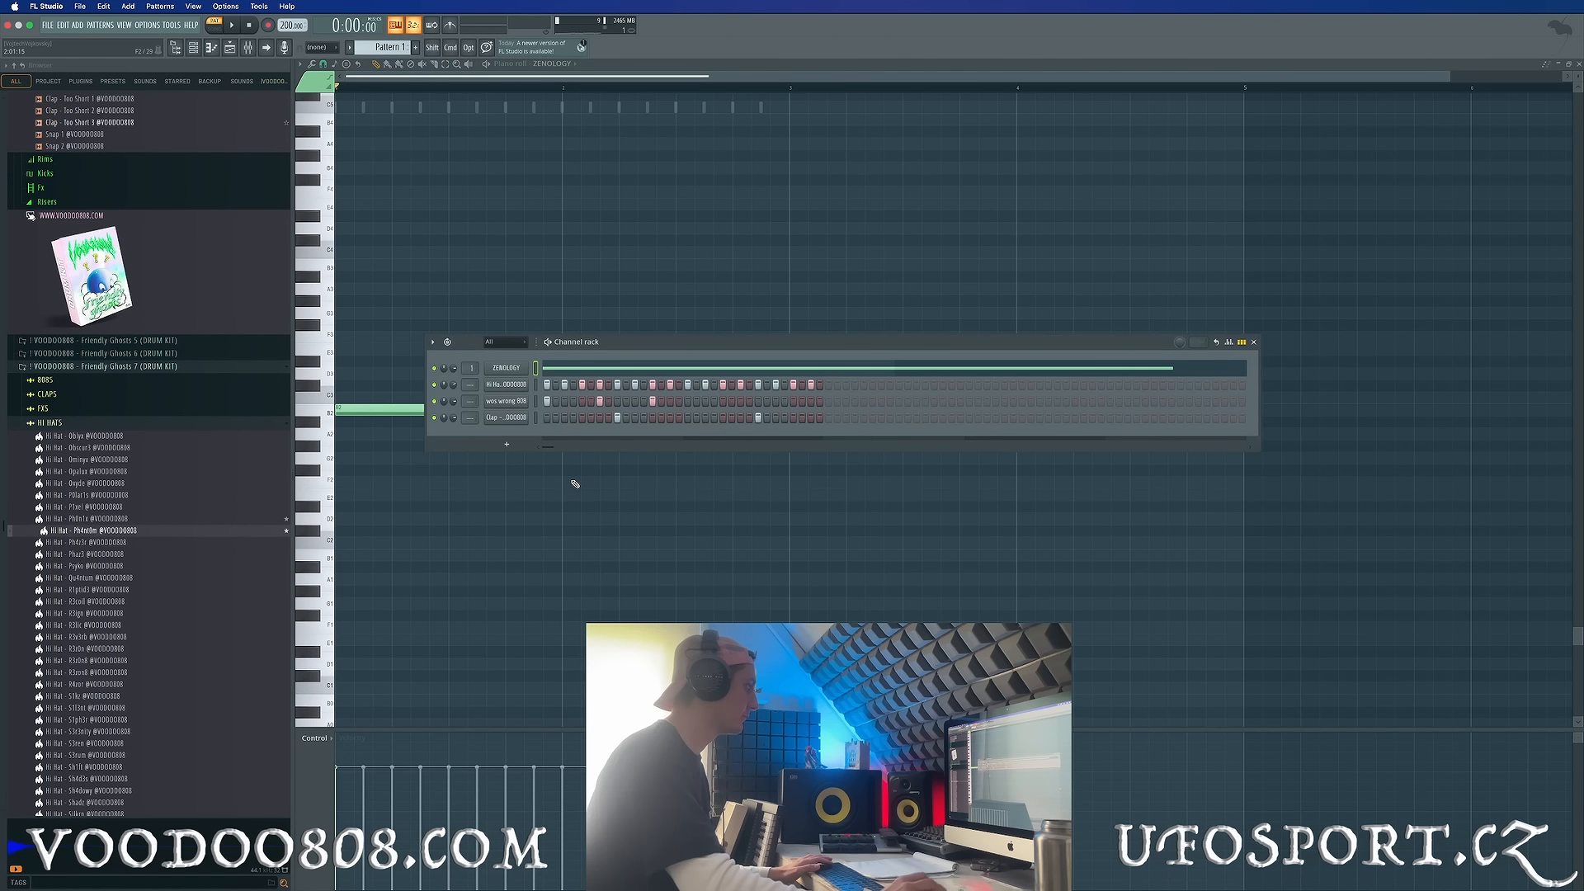
{"action": "key", "text": "space"}
{"action": "right_click", "coordinate": [505, 300]}
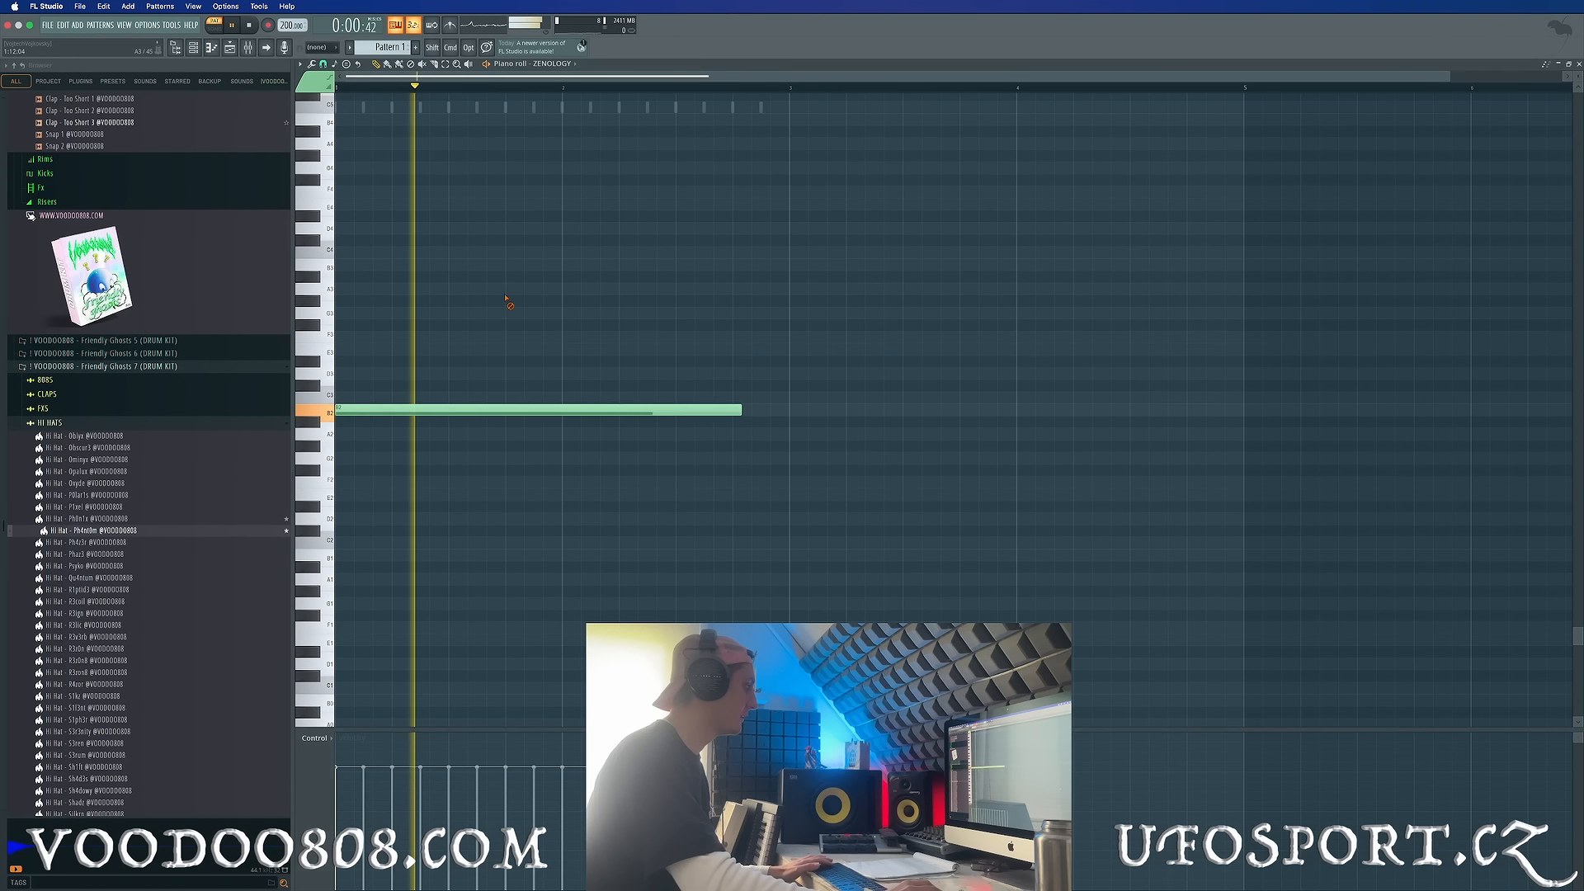
{"action": "key", "text": "shift+Up"}
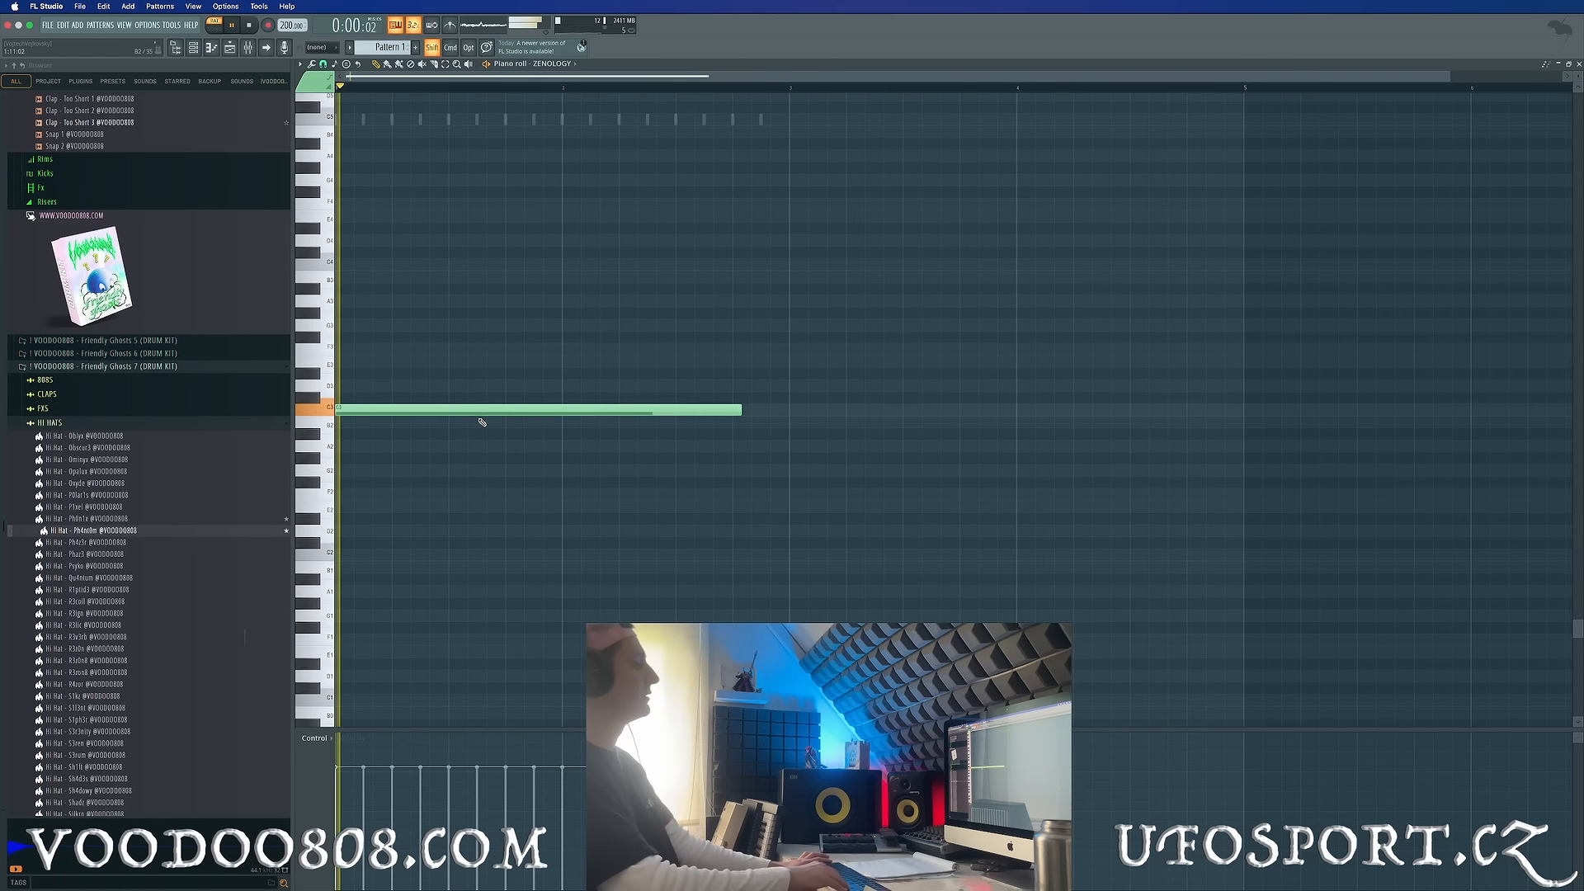
{"action": "key", "text": "shift+Up"}
{"action": "key", "text": "shift+Up"}
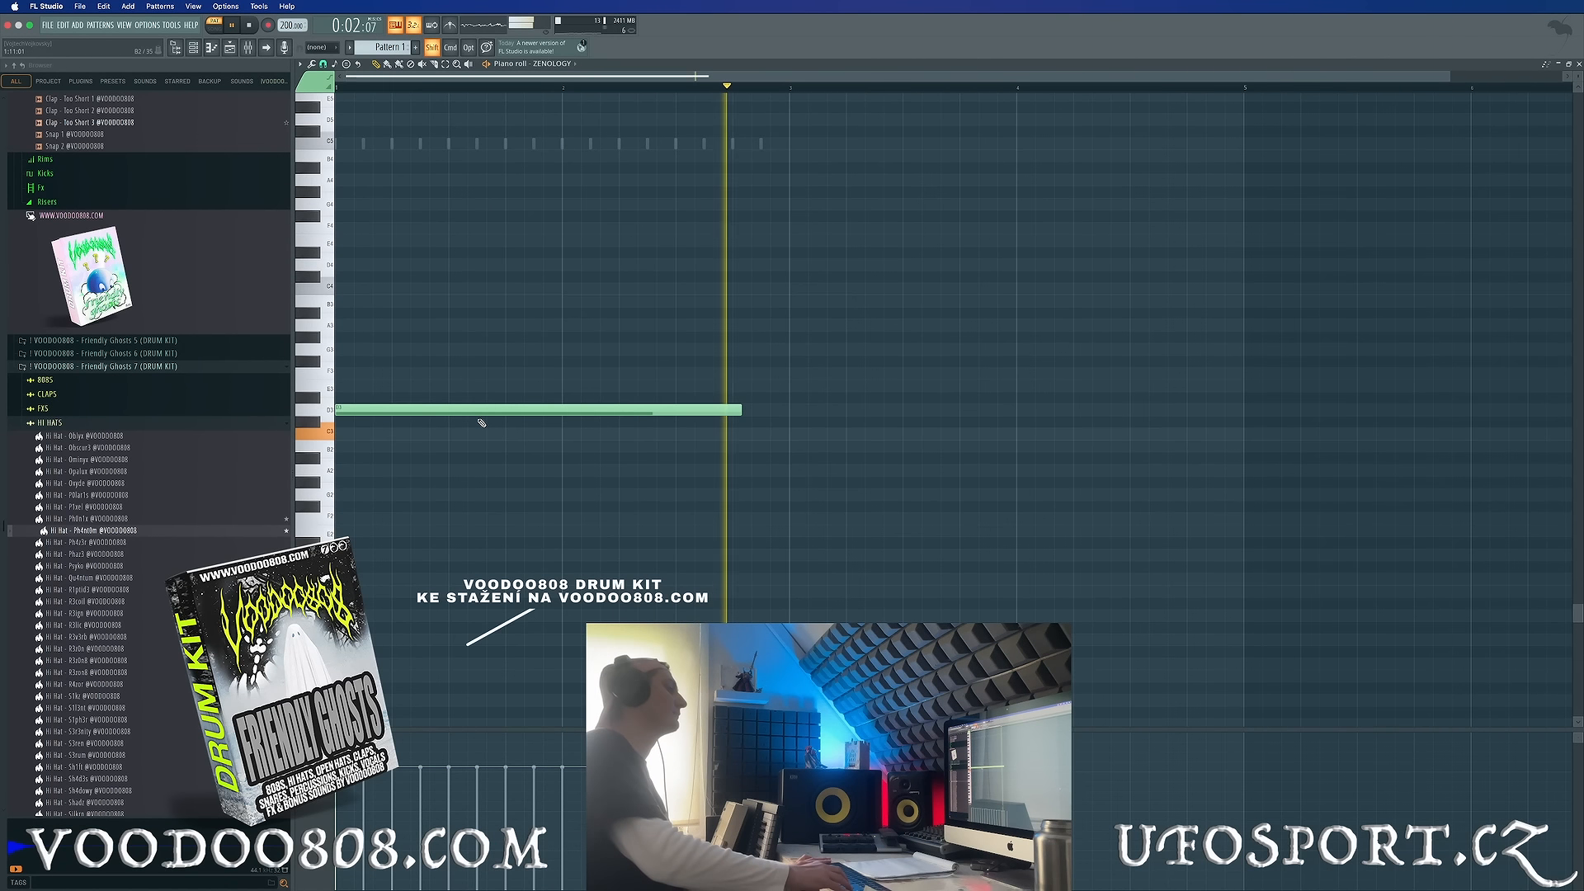
Raise the sustained ZENOLOGY note seven semitones to A3 while auditioning the pattern.
{"action": "key", "text": "shift+Up"}
{"action": "key", "text": "shift+Up"}
{"action": "key", "text": "shift+Up"}
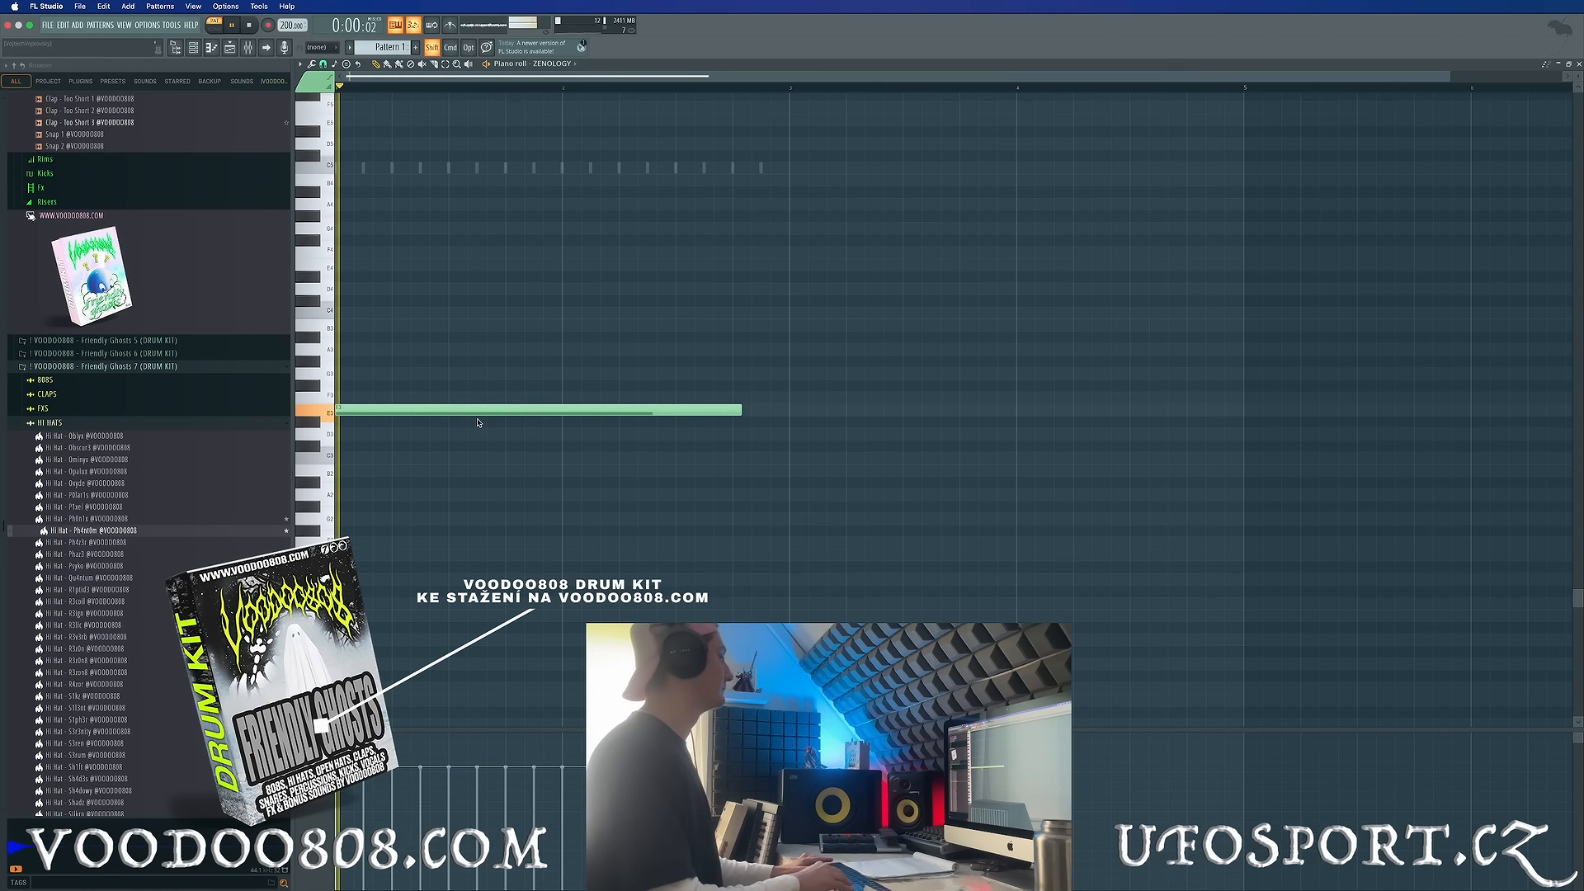
{"action": "key", "text": "shift+Up"}
{"action": "key", "text": "shift+Up"}
{"action": "key", "text": "shift+Up"}
{"action": "key", "text": "shift+Up"}
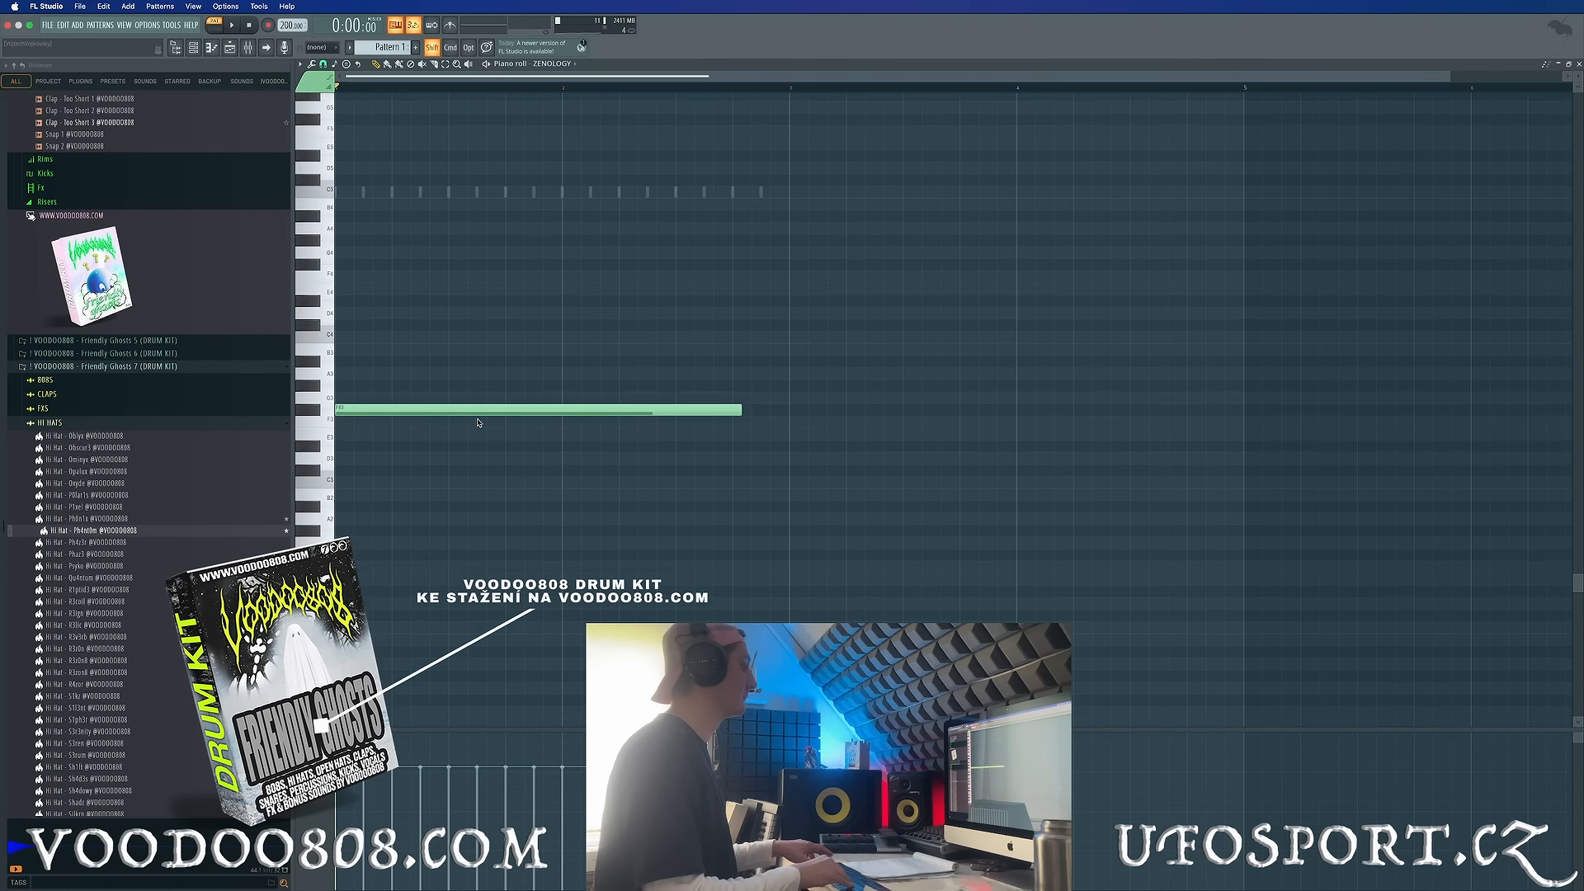
Drop the sustained ZENOLOGY note two octaves, audition it, and bring it back up one octave to A2.
{"action": "key", "text": "space"}
{"action": "key", "text": "super+Down"}
{"action": "key", "text": "super+Down"}
{"action": "key", "text": "space"}
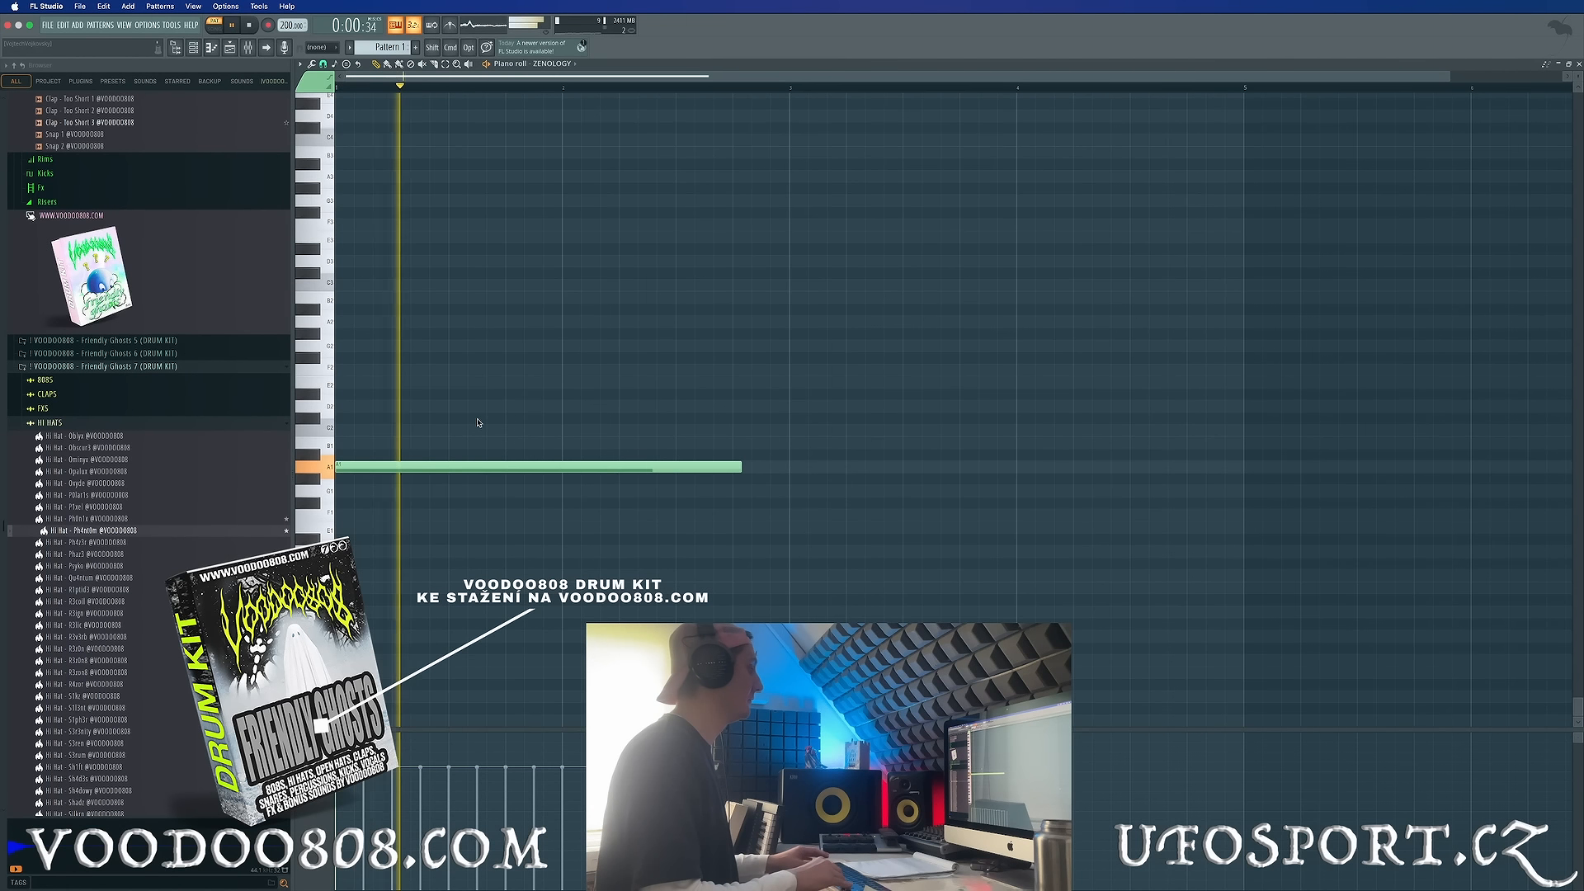
{"action": "key", "text": "space"}
{"action": "key", "text": "super+Up"}
{"action": "key", "text": "space"}
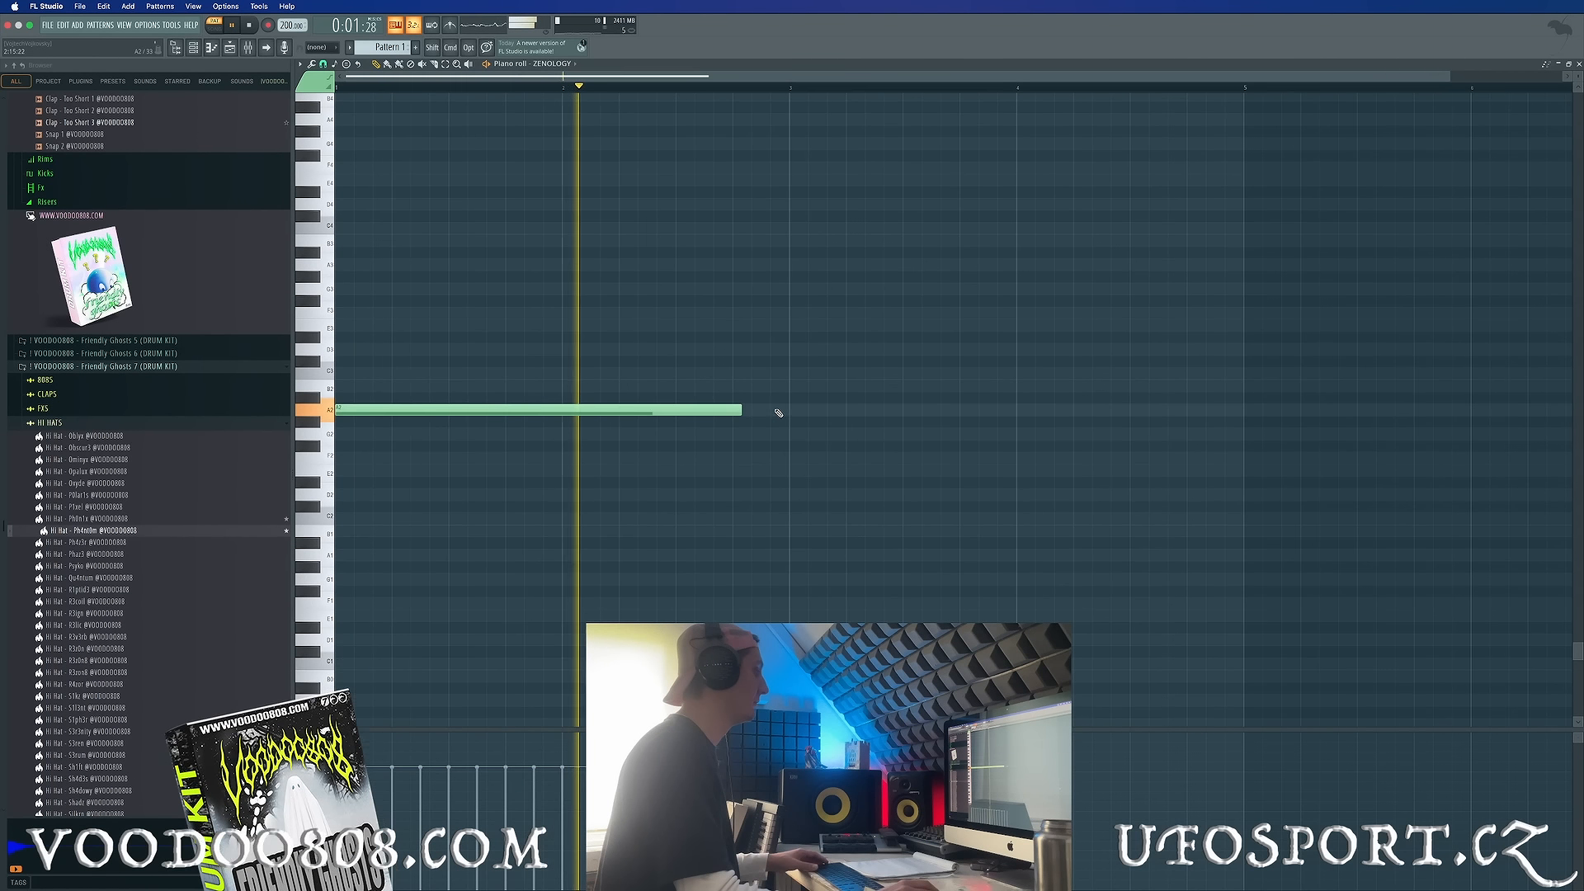
Add two ZENOLOGY notes about one bar long, A#2 at bar 3 and G2 at bar 4, and play them.
{"action": "left_click", "coordinate": [801, 398]}
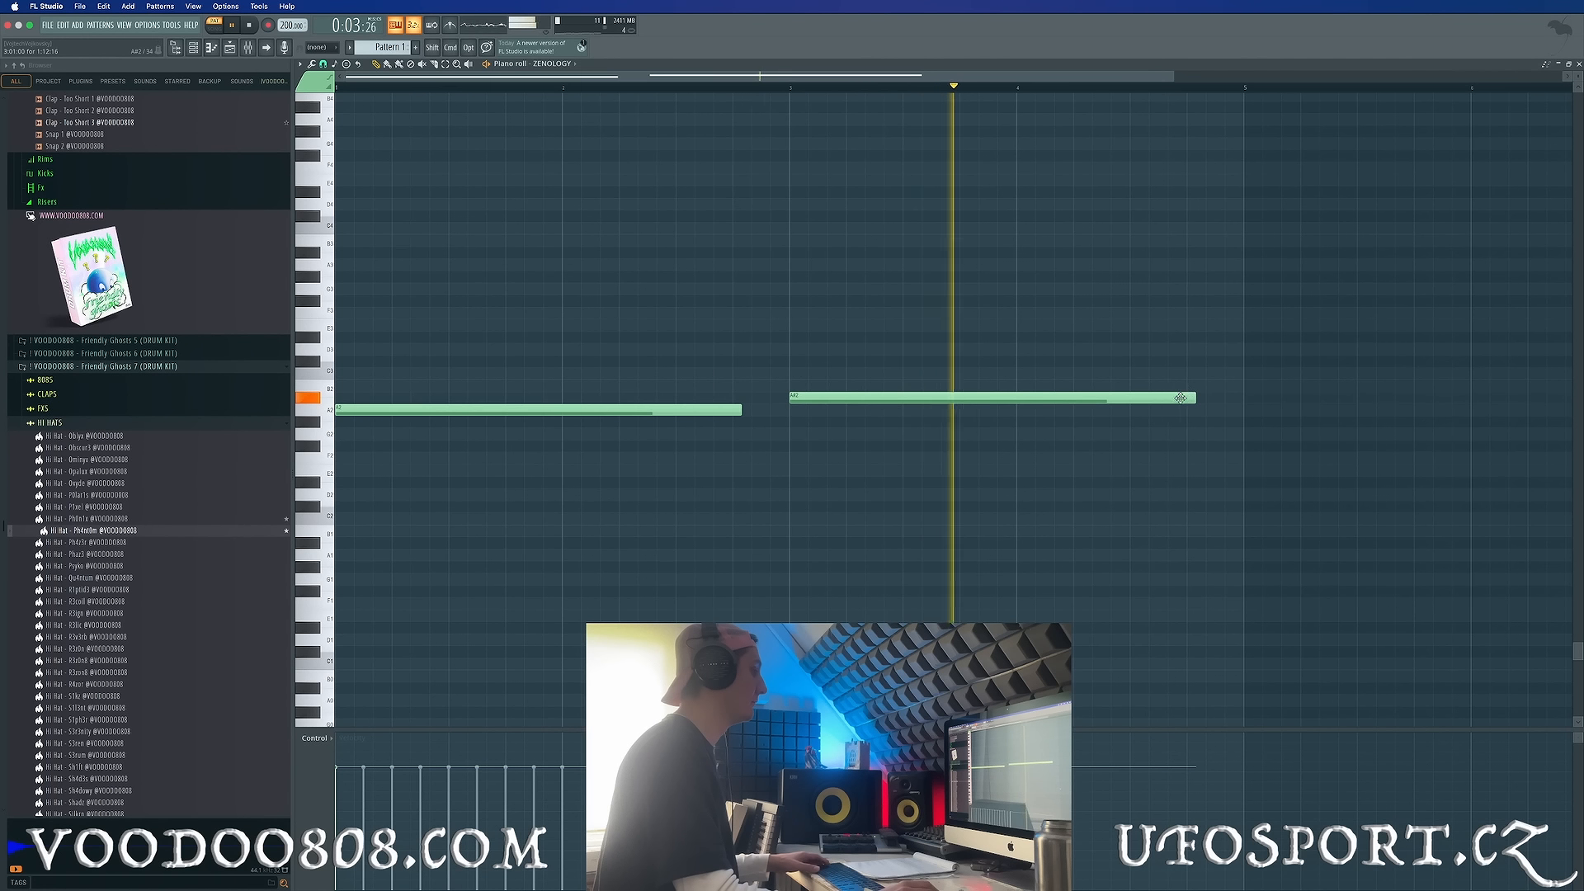
{"action": "key", "text": "space"}
{"action": "left_click_drag", "start_coordinate": [1130, 397], "coordinate": [1006, 398]}
{"action": "left_click", "coordinate": [1020, 435]}
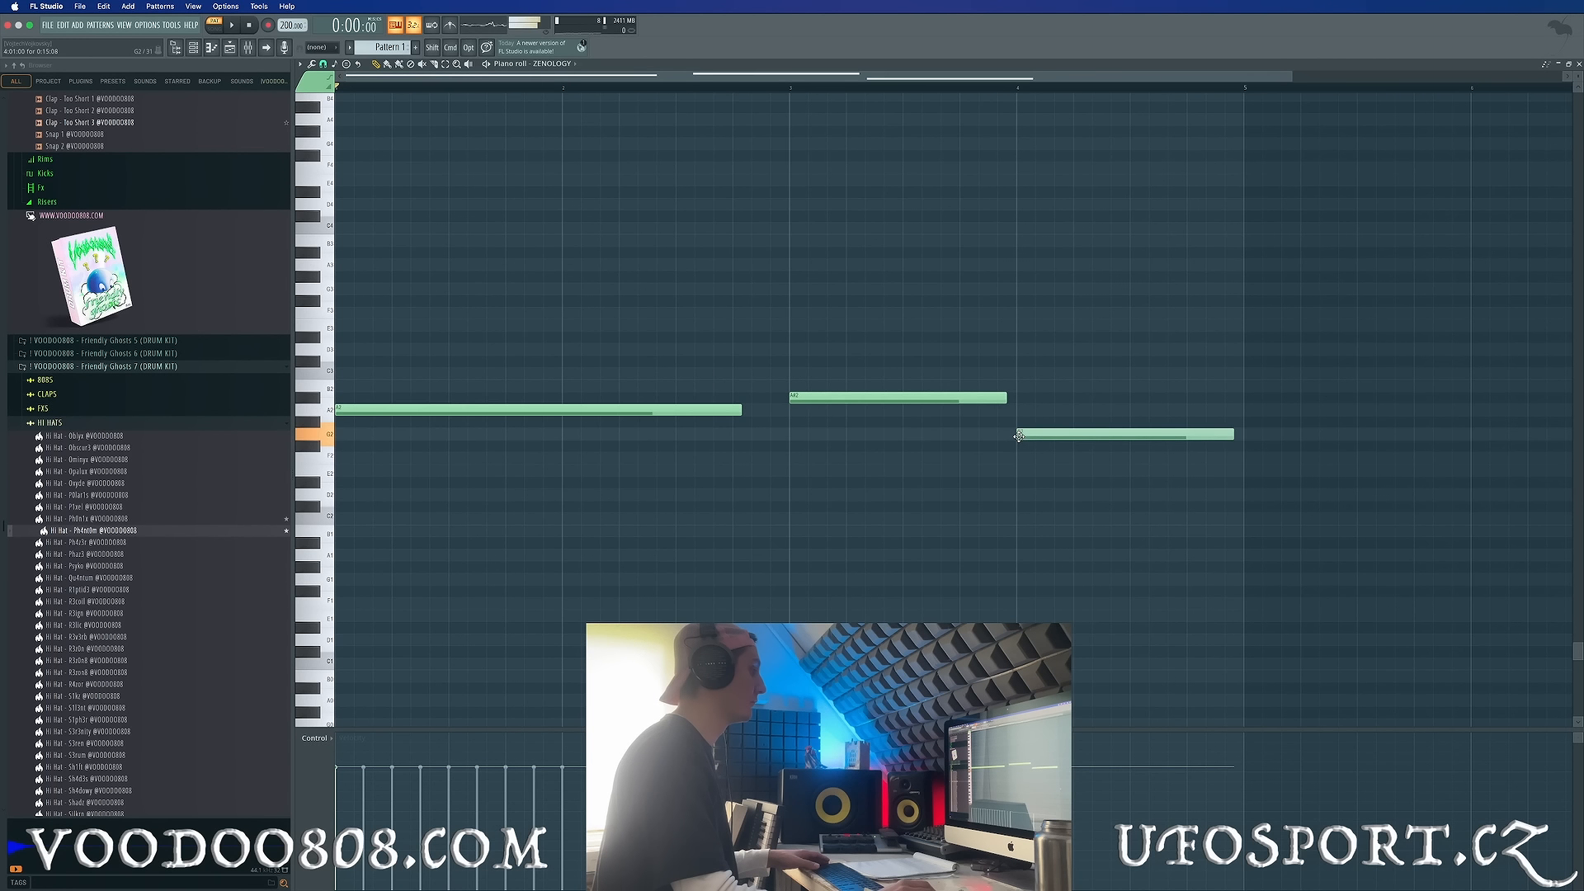
{"action": "key", "text": "space"}
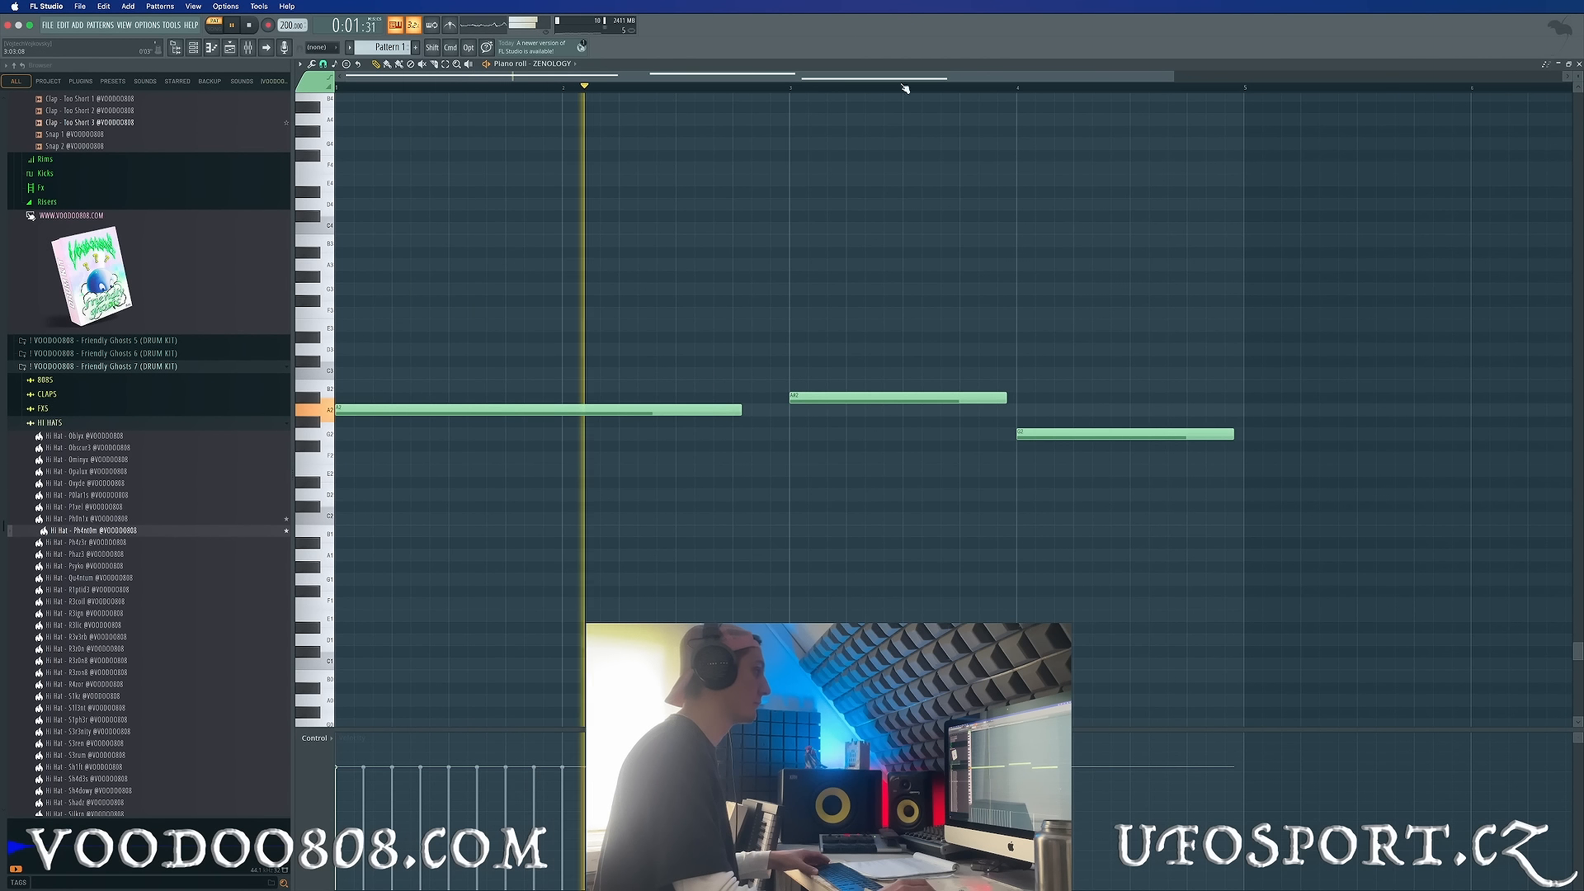
Return to the channel rack and fill every second step of the hi-hat channel across the four-bar pattern.
{"action": "left_click", "coordinate": [1578, 65]}
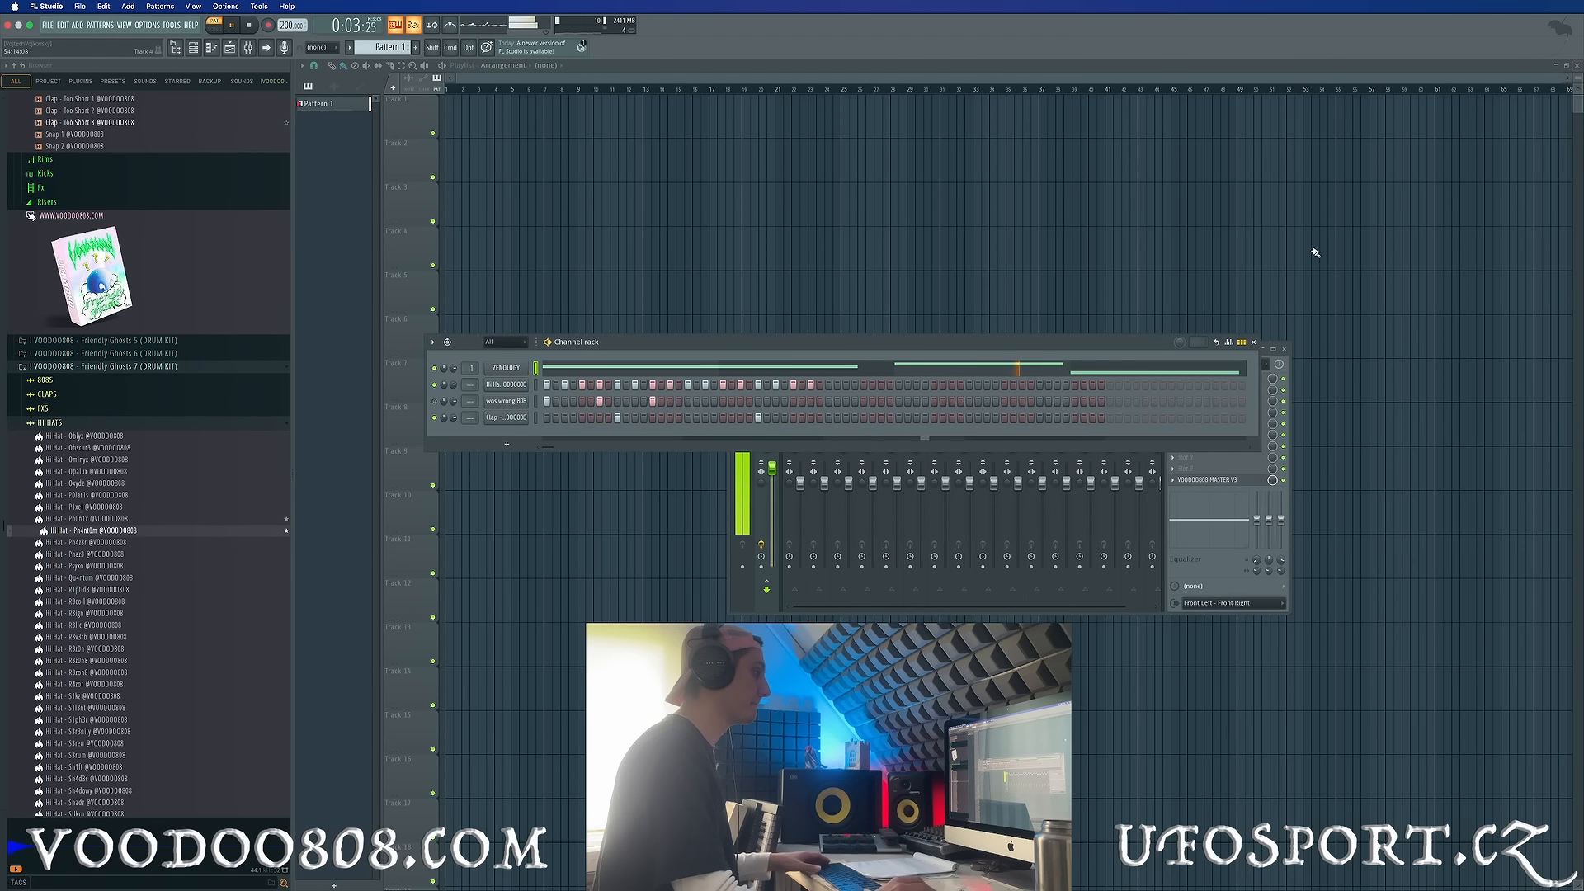
{"action": "left_click", "coordinate": [1136, 368]}
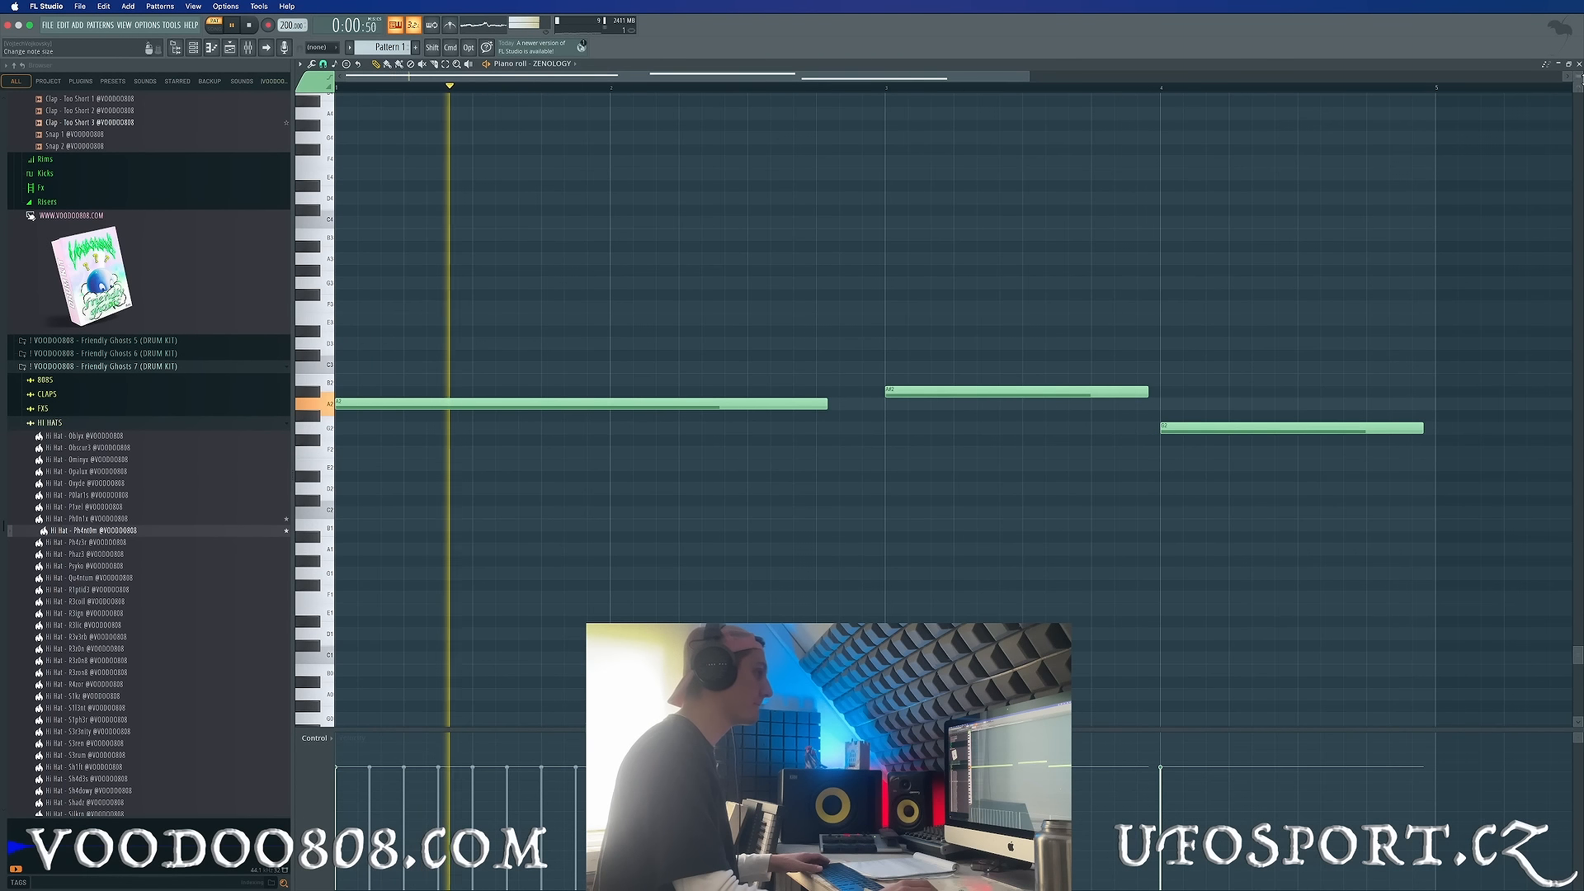
{"action": "left_click", "coordinate": [1578, 64]}
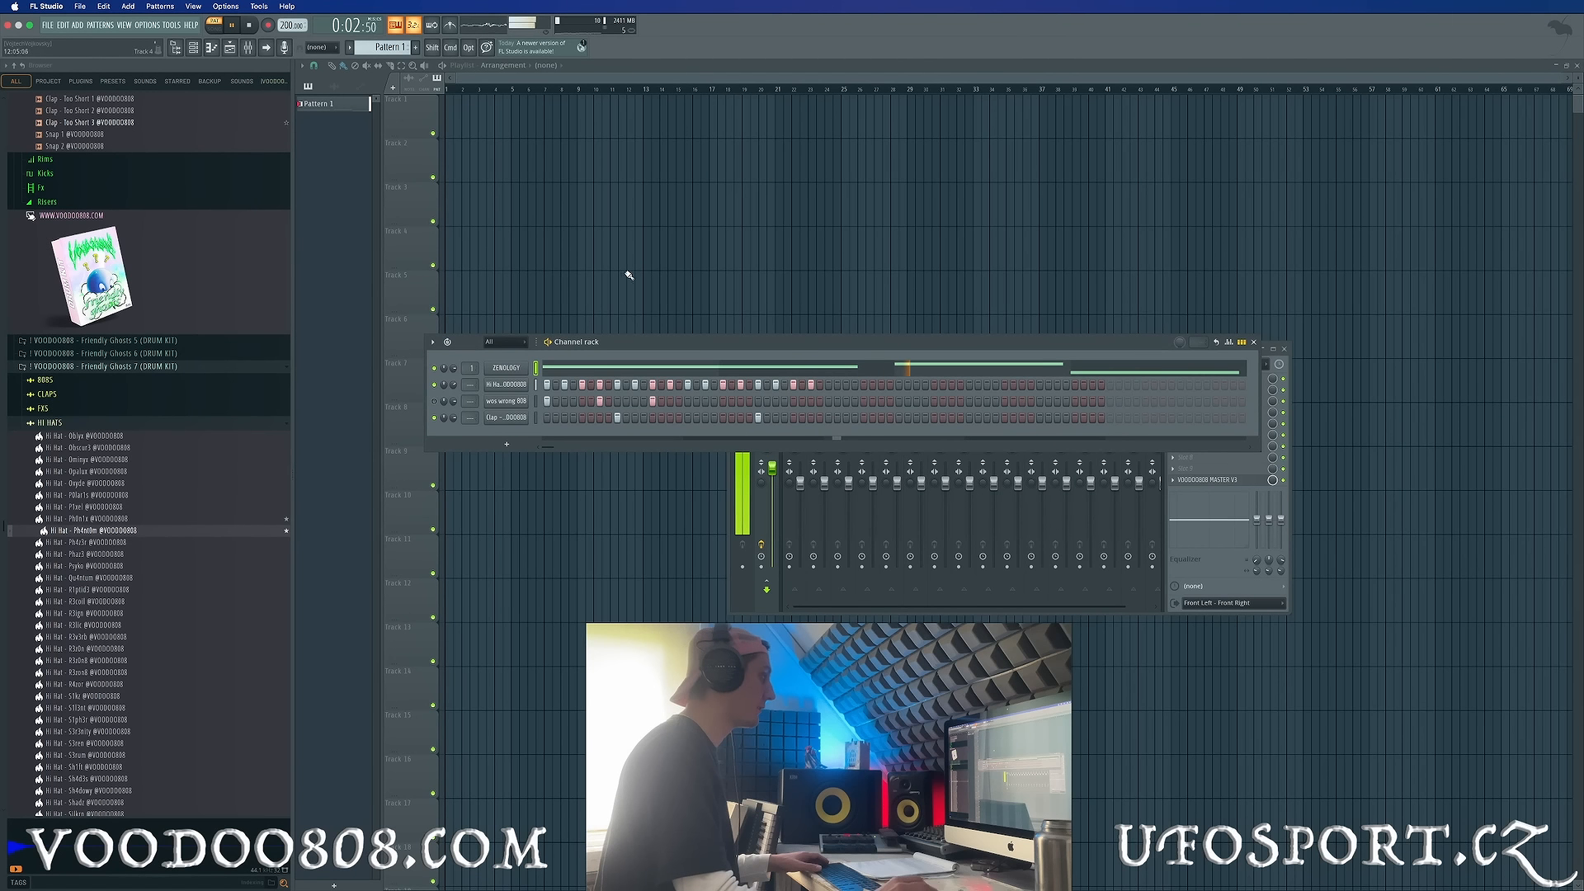
{"action": "right_click", "coordinate": [526, 383]}
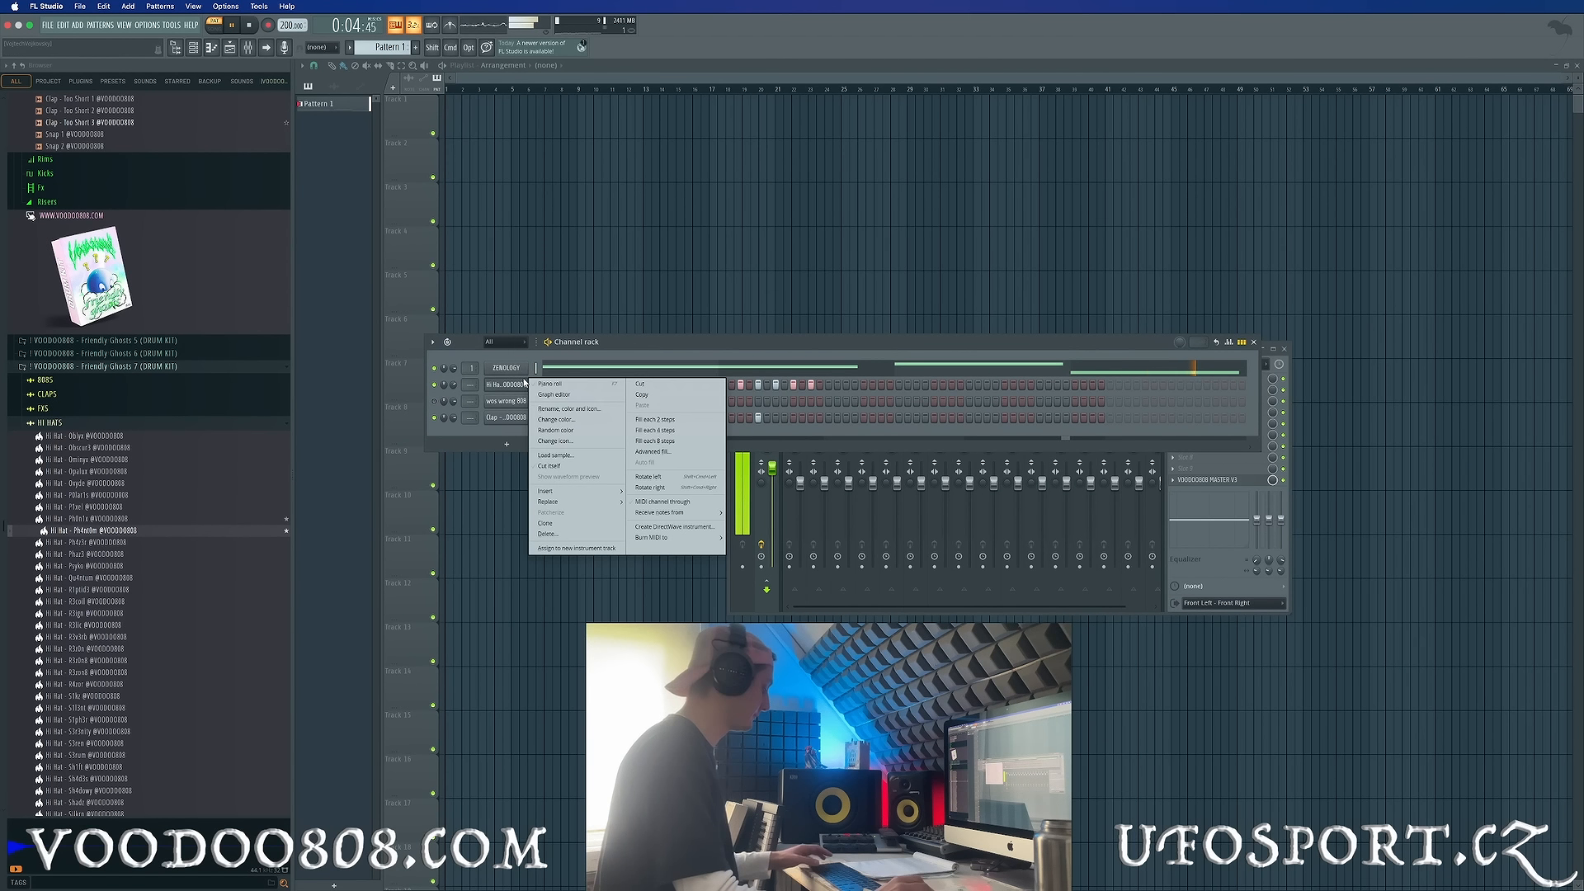
{"action": "left_click", "coordinate": [527, 384]}
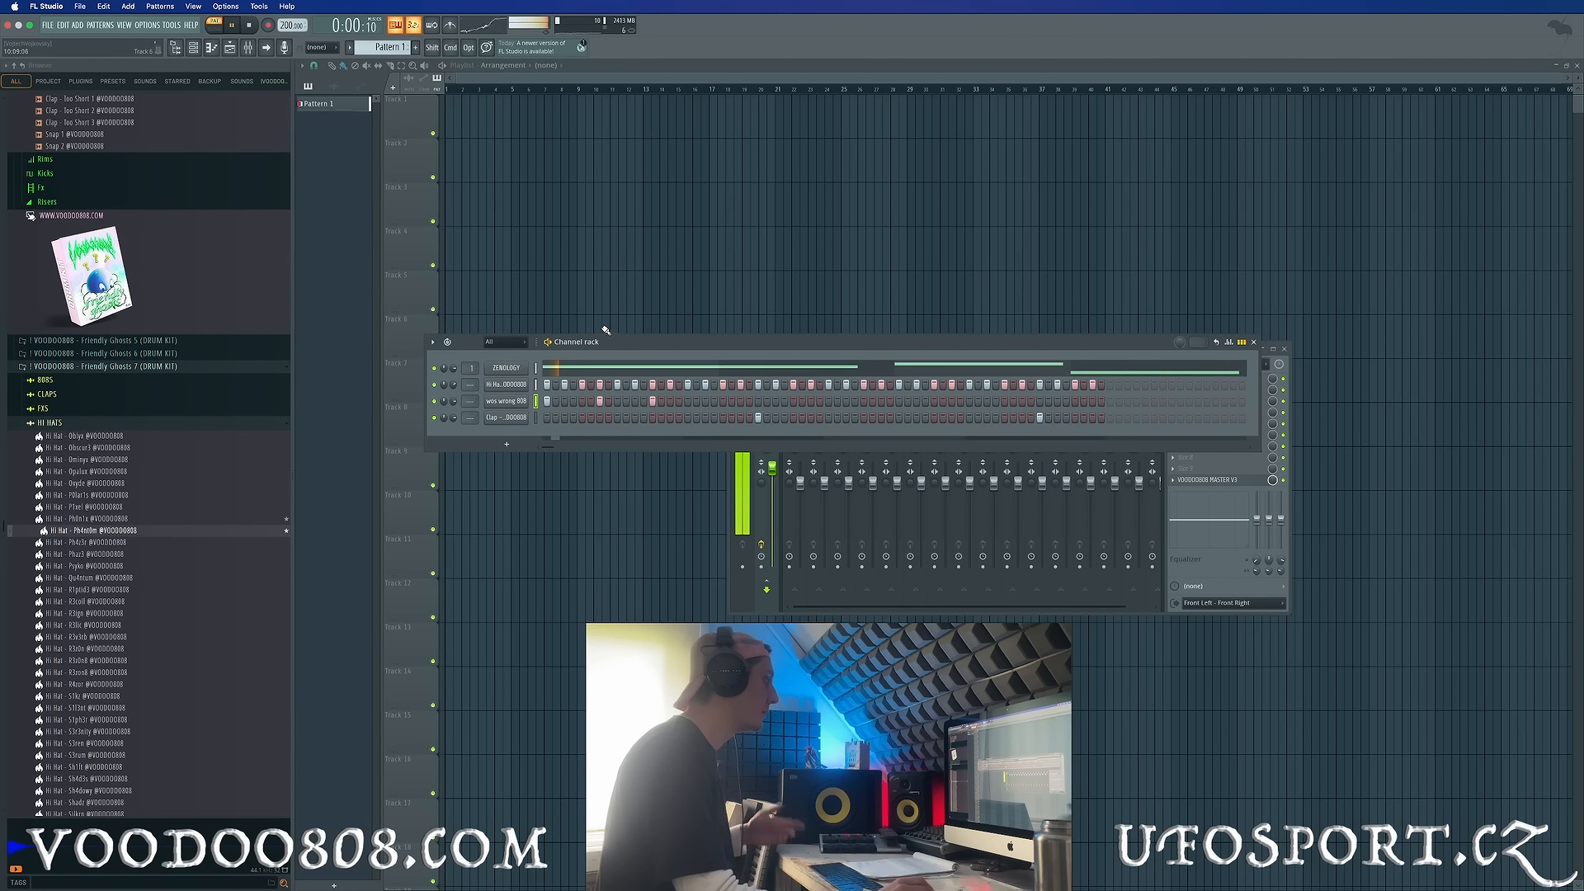
Transpose the was wrong 808 notes in the piano roll down three semitones and two octaves to A4, auditioning the pattern.
{"action": "left_click", "coordinate": [212, 48]}
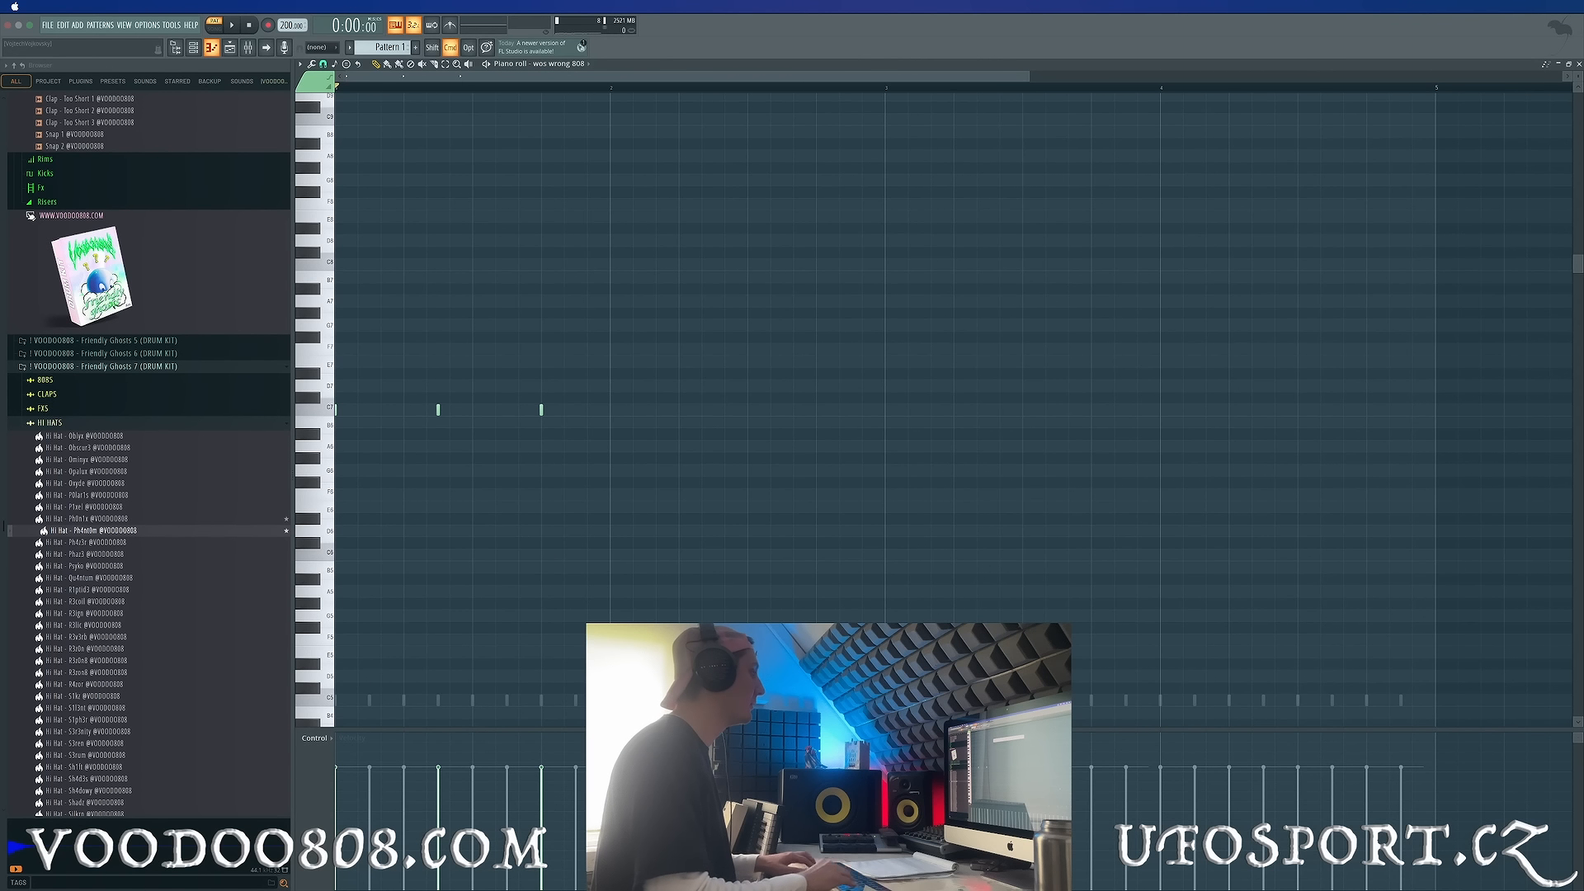
{"action": "key", "text": "space"}
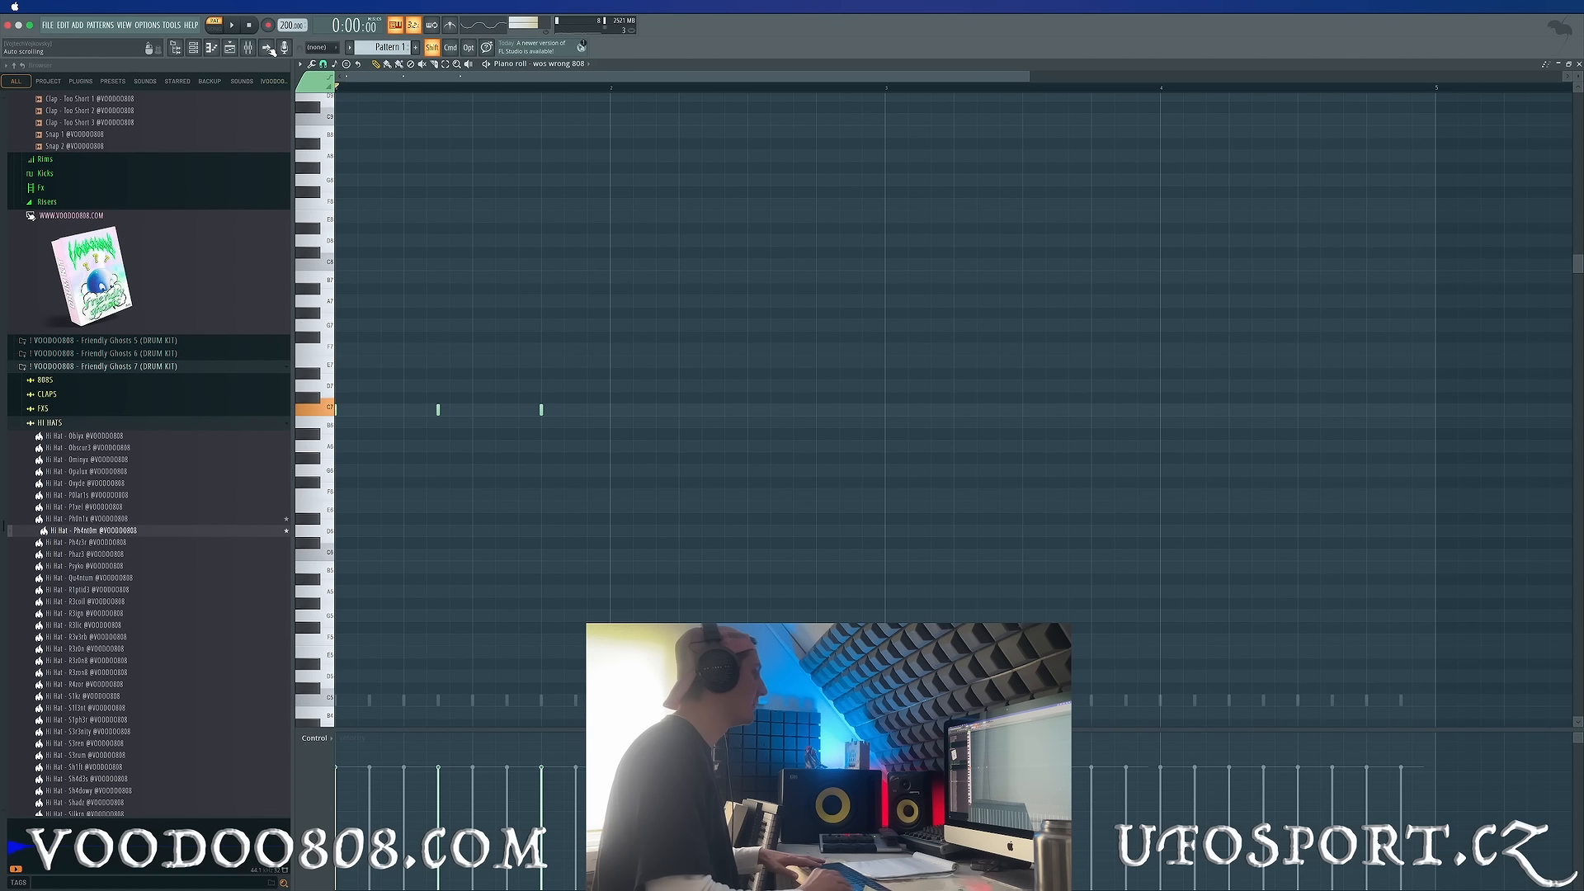
{"action": "key", "text": "shift+Down"}
{"action": "key", "text": "shift+Down"}
{"action": "key", "text": "shift+Down"}
{"action": "key", "text": "space"}
{"action": "key", "text": "space"}
{"action": "key", "text": "super+Down"}
{"action": "key", "text": "super+Down"}
{"action": "key", "text": "space"}
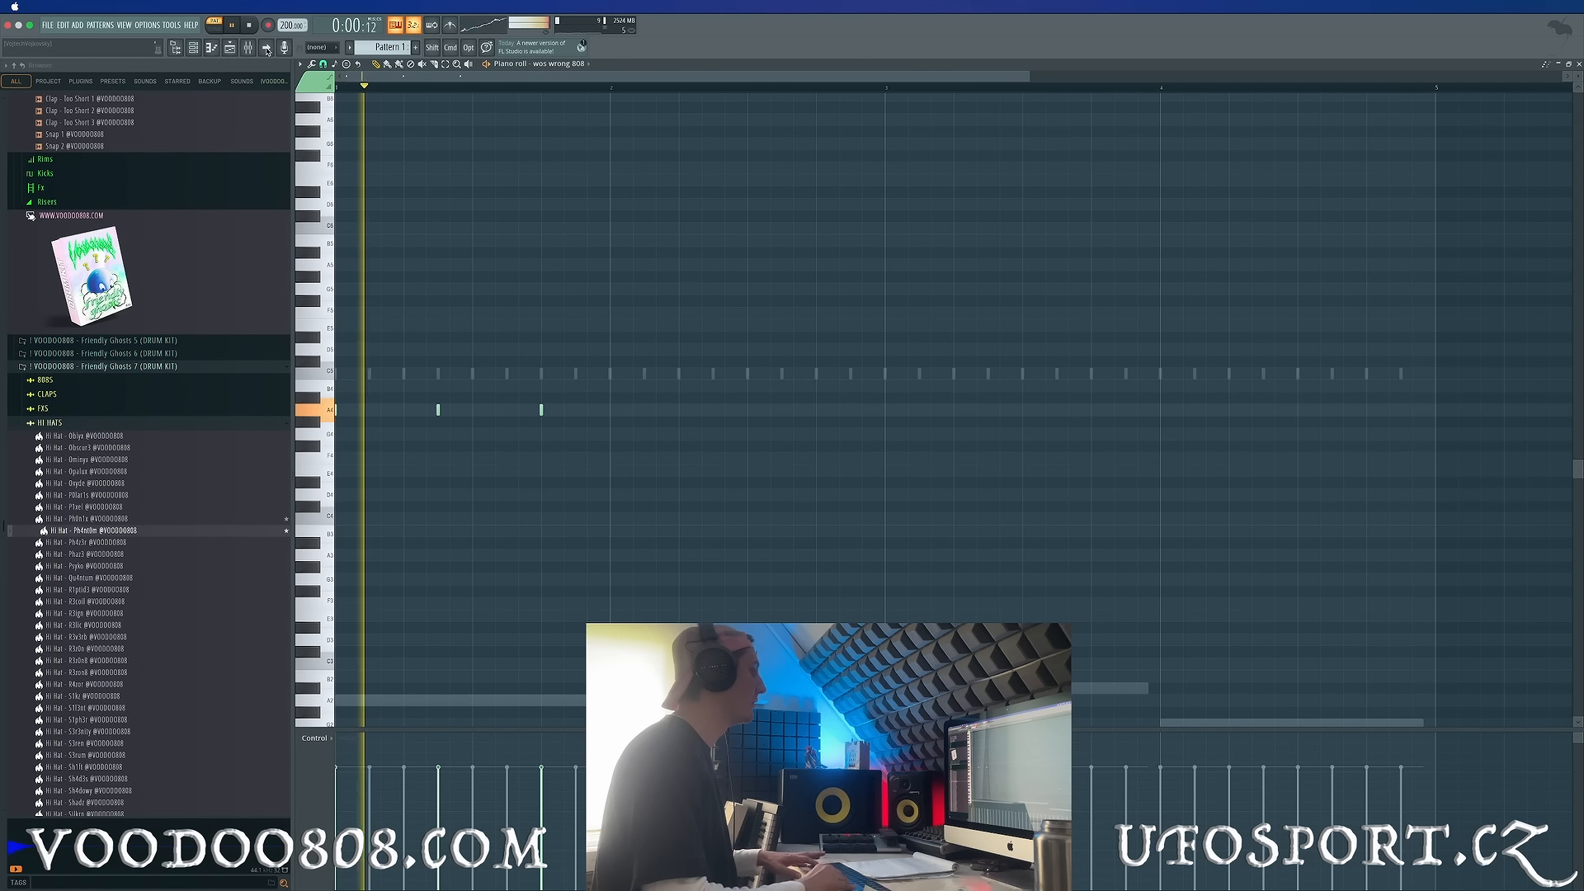
Stop playback and raise the was wrong 808 notes five semitones to D5.
{"action": "key", "text": "space"}
{"action": "key", "text": "shift+Up"}
{"action": "key", "text": "shift+Up"}
{"action": "key", "text": "shift+Up"}
{"action": "key", "text": "shift+Up"}
{"action": "key", "text": "shift+Up"}
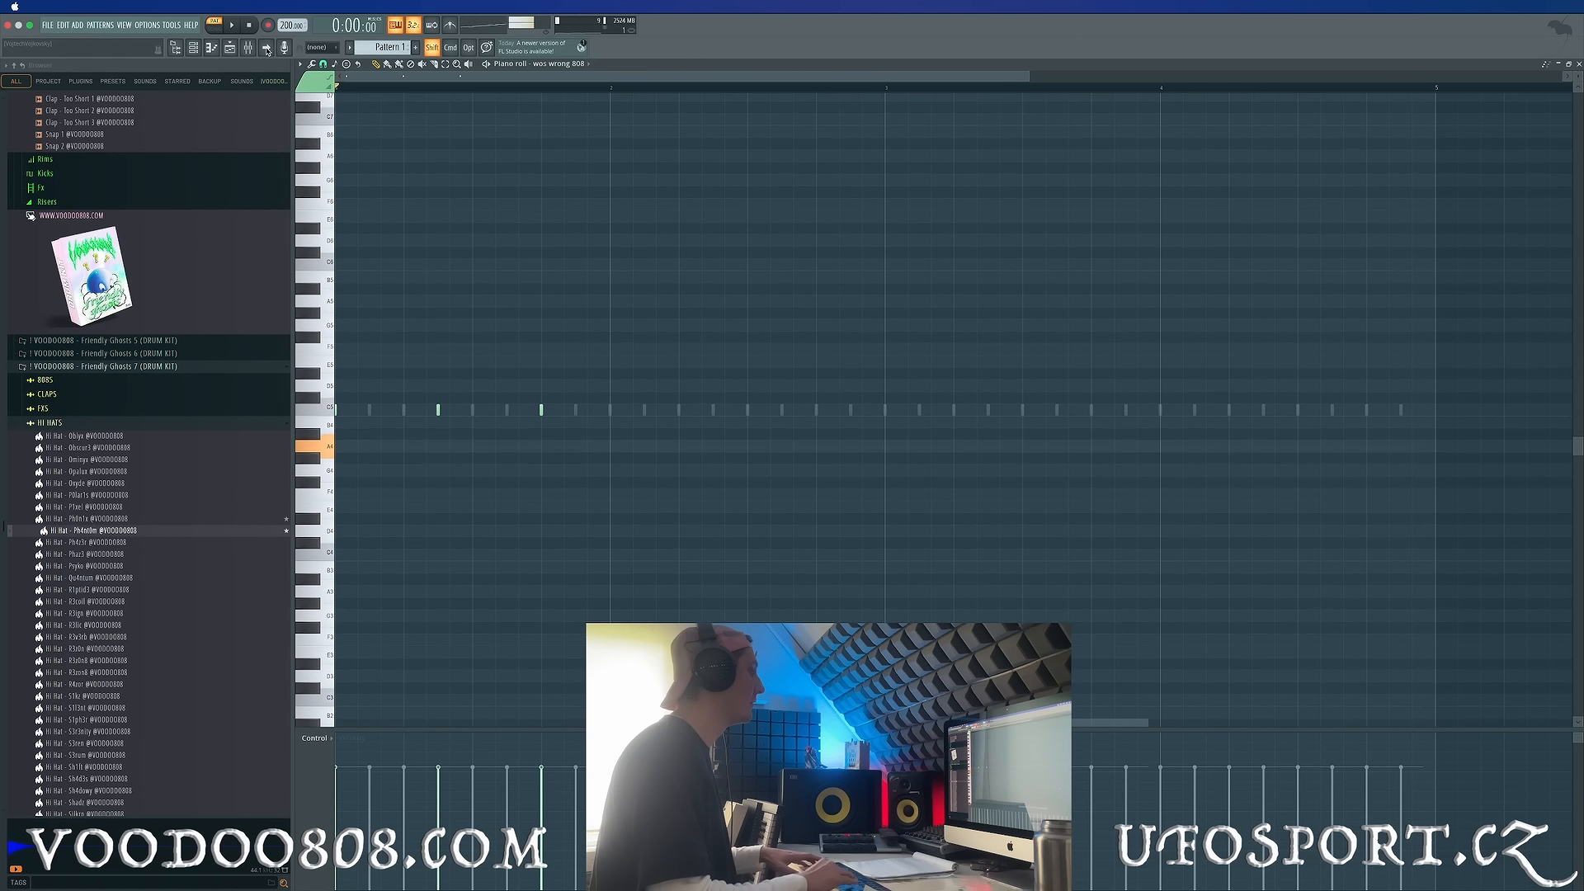
Switch the piano roll to ZENOLOGY, raise its three notes five semitones to D3, D#3 and C3, and play the pattern.
{"action": "left_click", "coordinate": [585, 64]}
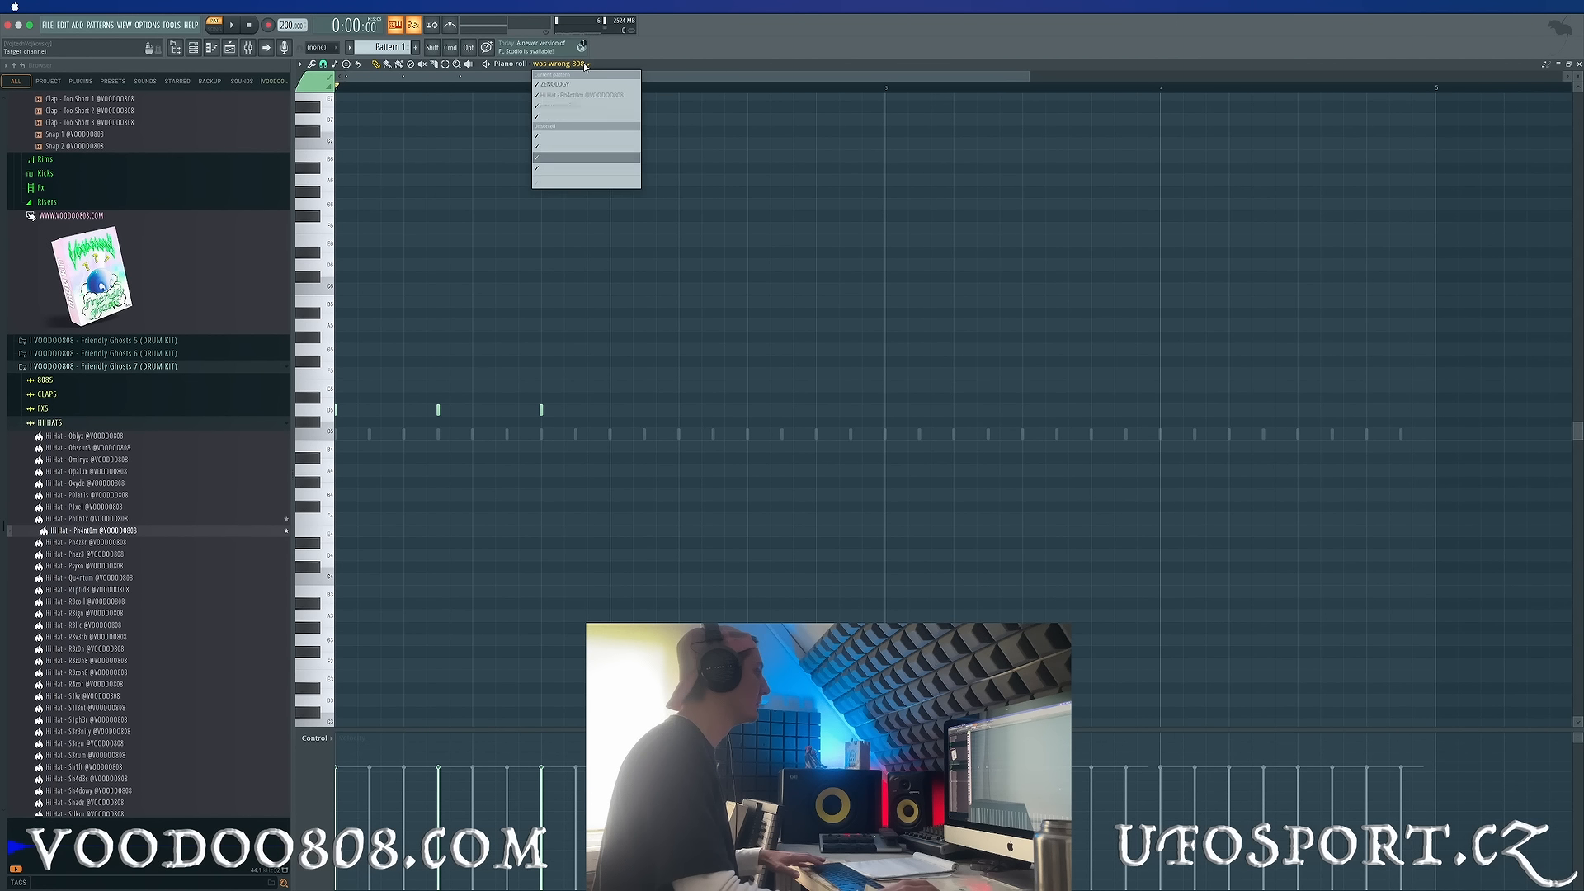
{"action": "left_click", "coordinate": [586, 135]}
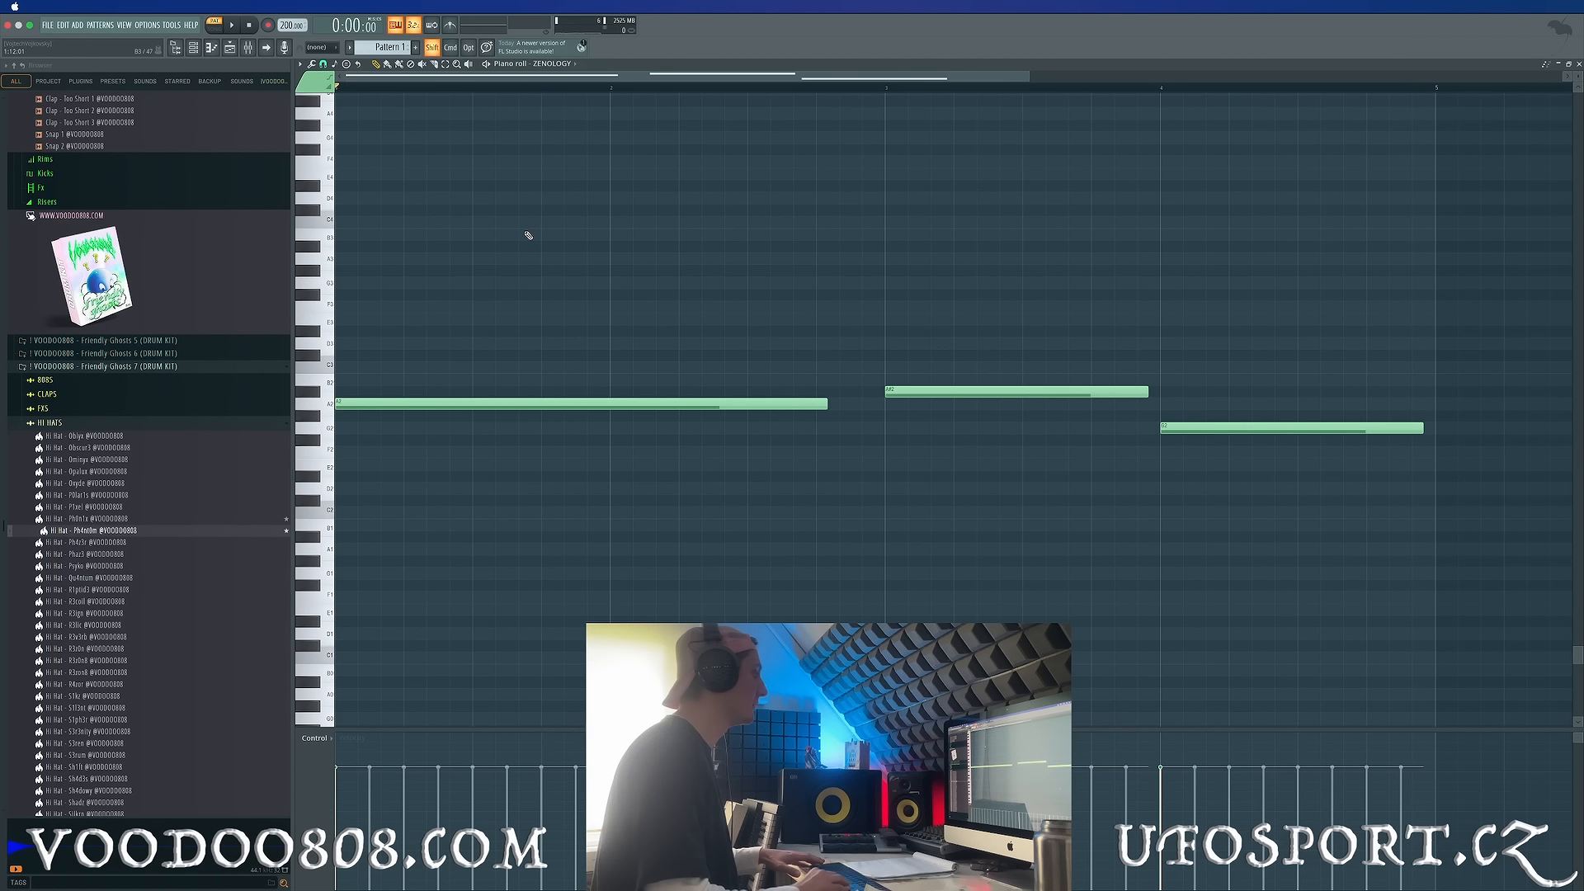
{"action": "scroll", "coordinate": [528, 237], "scroll_direction": "up", "scroll_amount": 2}
{"action": "key", "text": "space"}
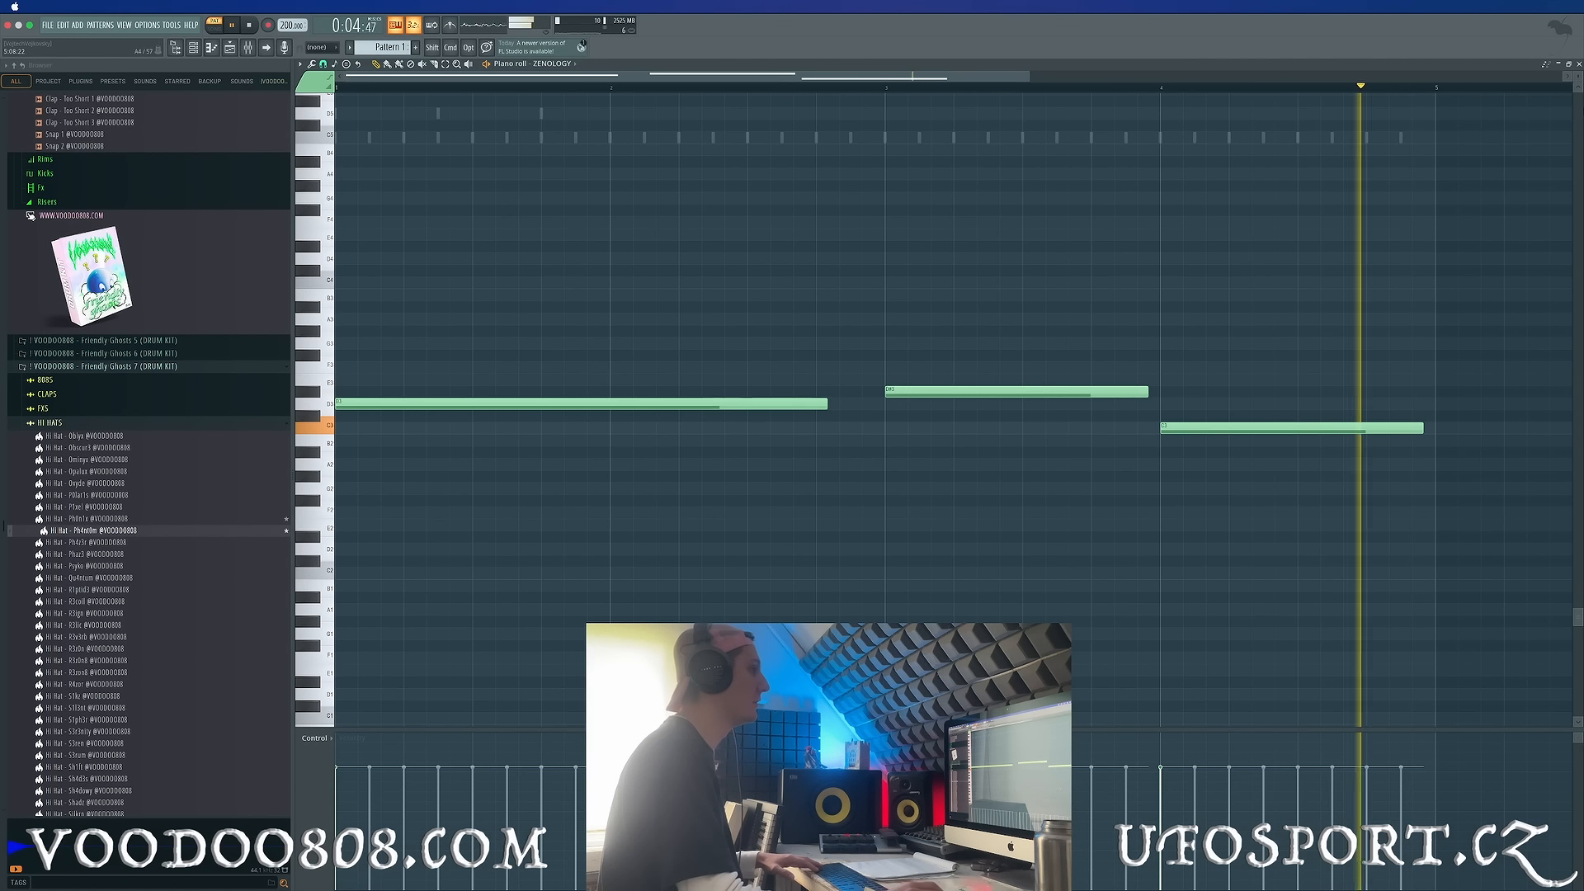
Add Snare - Cl1ck from the Friendly Ghosts 7 SNARES folder as a new channel with hits on steps 9 and 41.
{"action": "left_click", "coordinate": [1578, 65]}
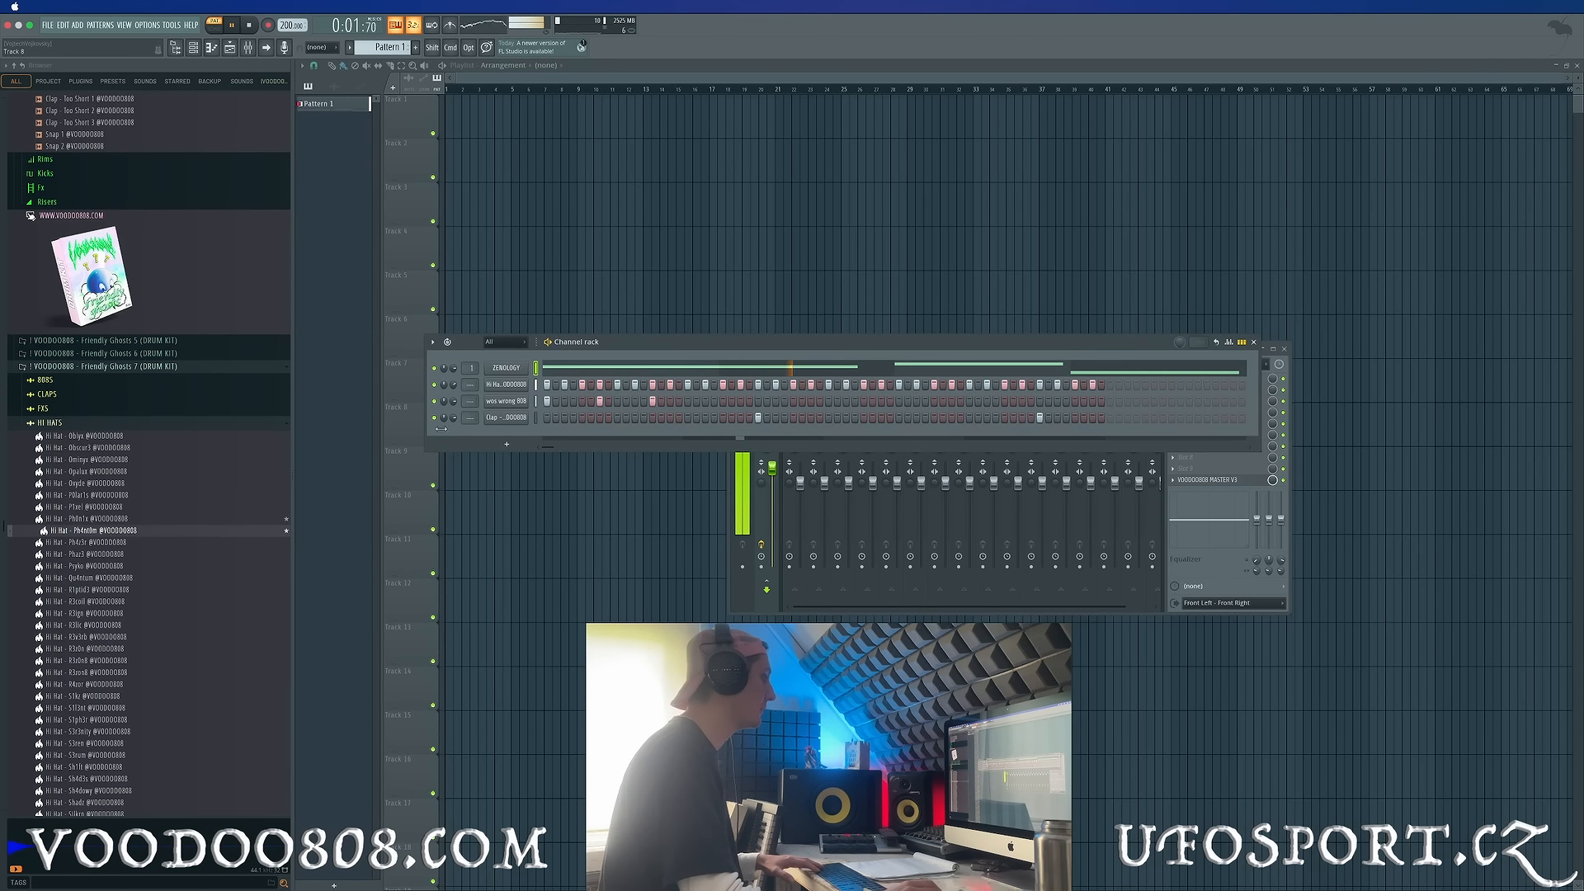
{"action": "left_click", "coordinate": [55, 423]}
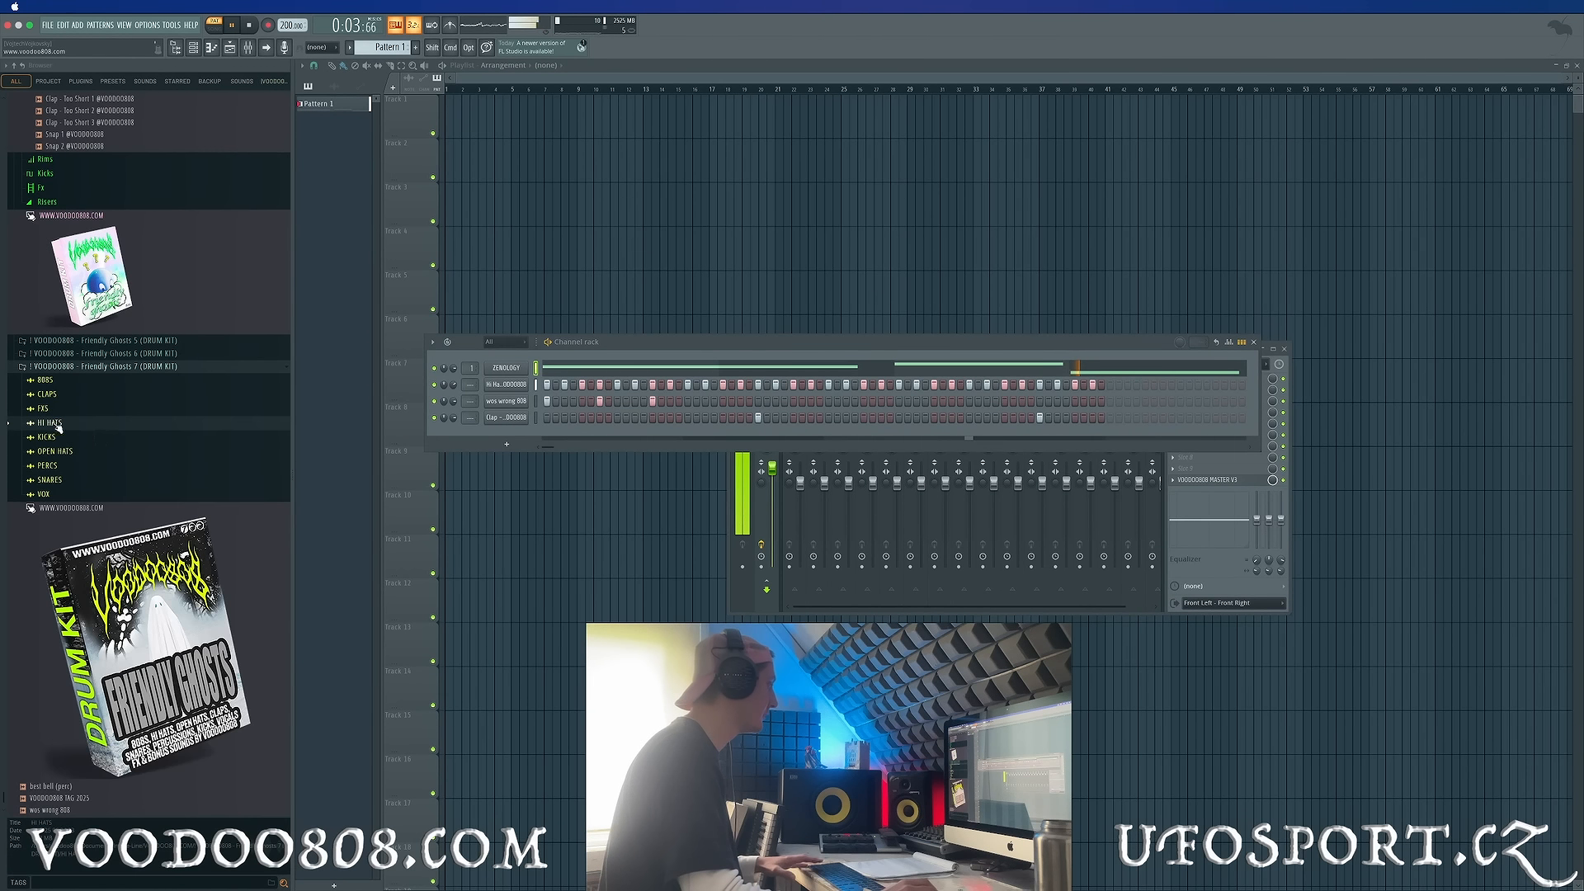
{"action": "left_click", "coordinate": [91, 482]}
{"action": "key", "text": "space"}
{"action": "left_click", "coordinate": [250, 541]}
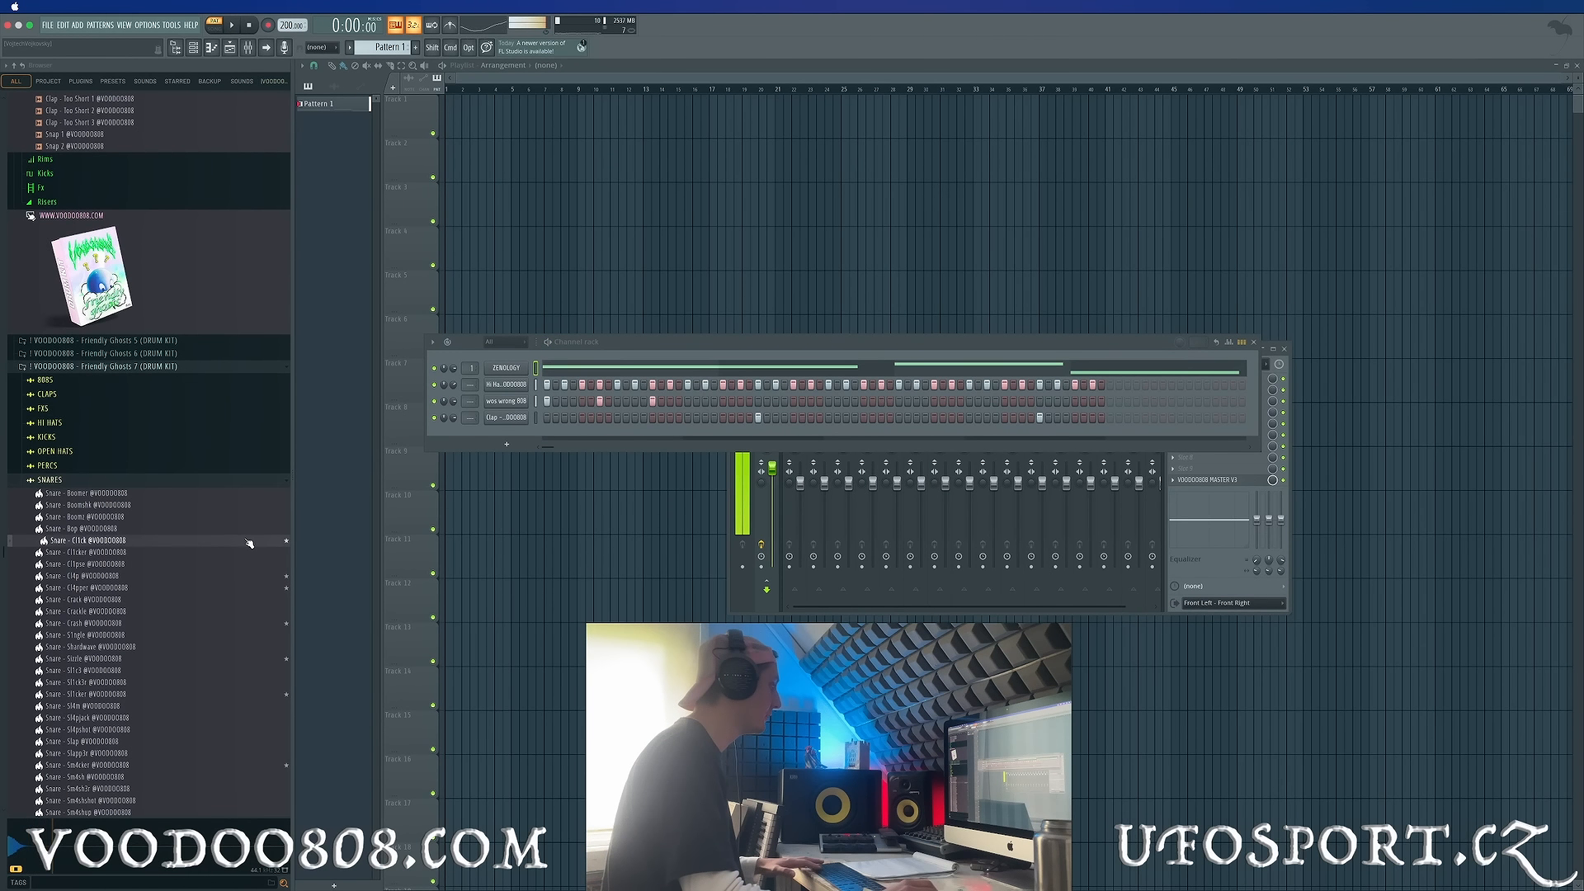
{"action": "left_click_drag", "start_coordinate": [525, 436], "coordinate": [509, 435]}
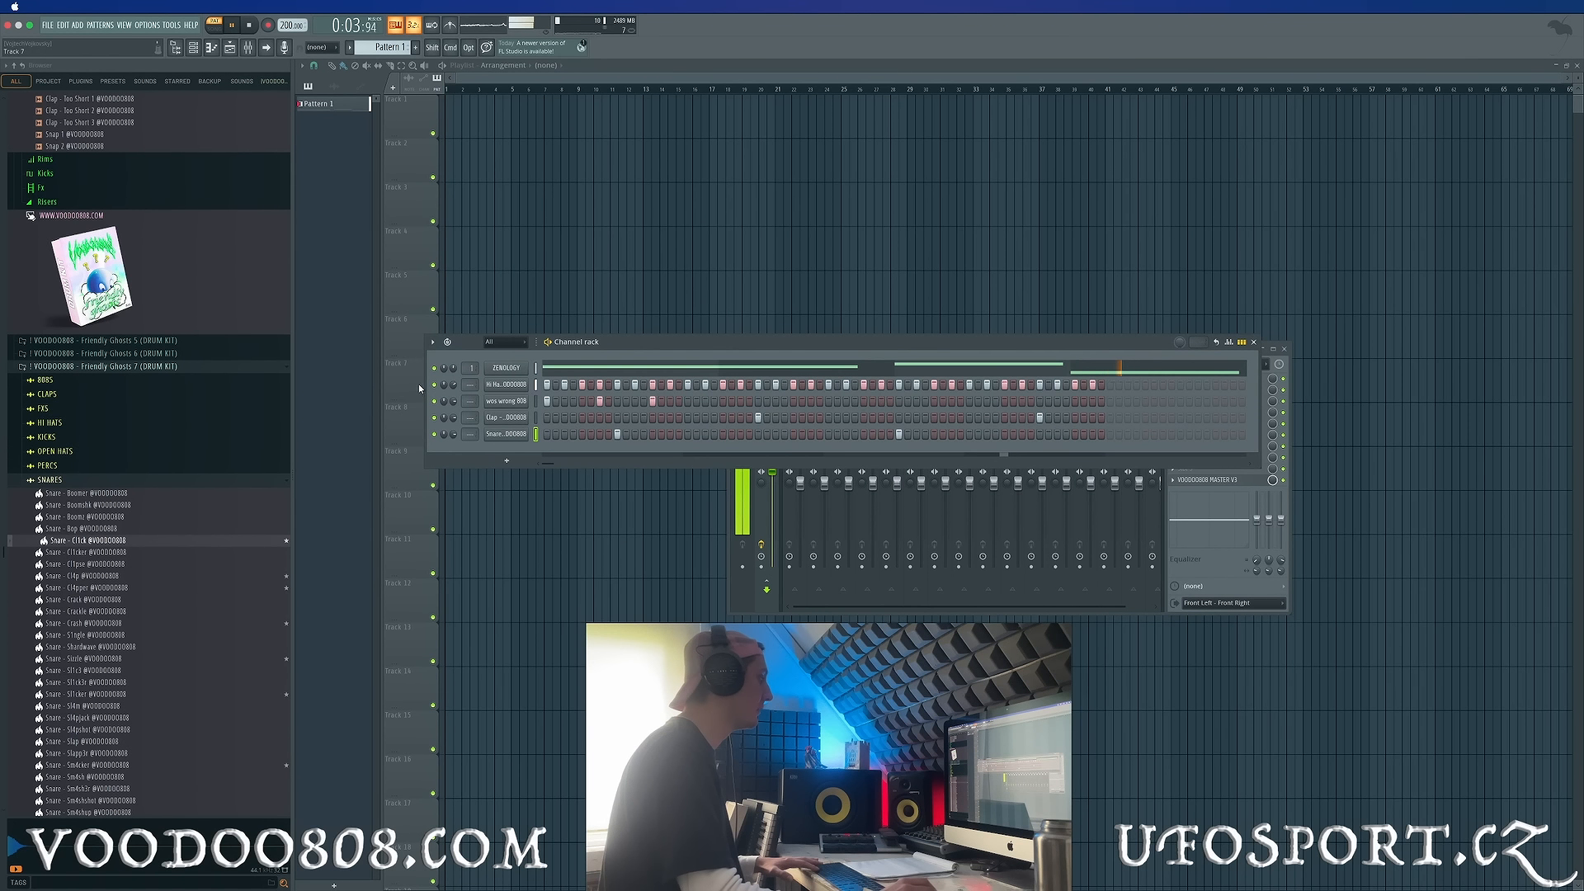
Change the ZENOLOGY preset to 094: CLOUT SURFERS and close the plugin window.
{"action": "left_click", "coordinate": [508, 368]}
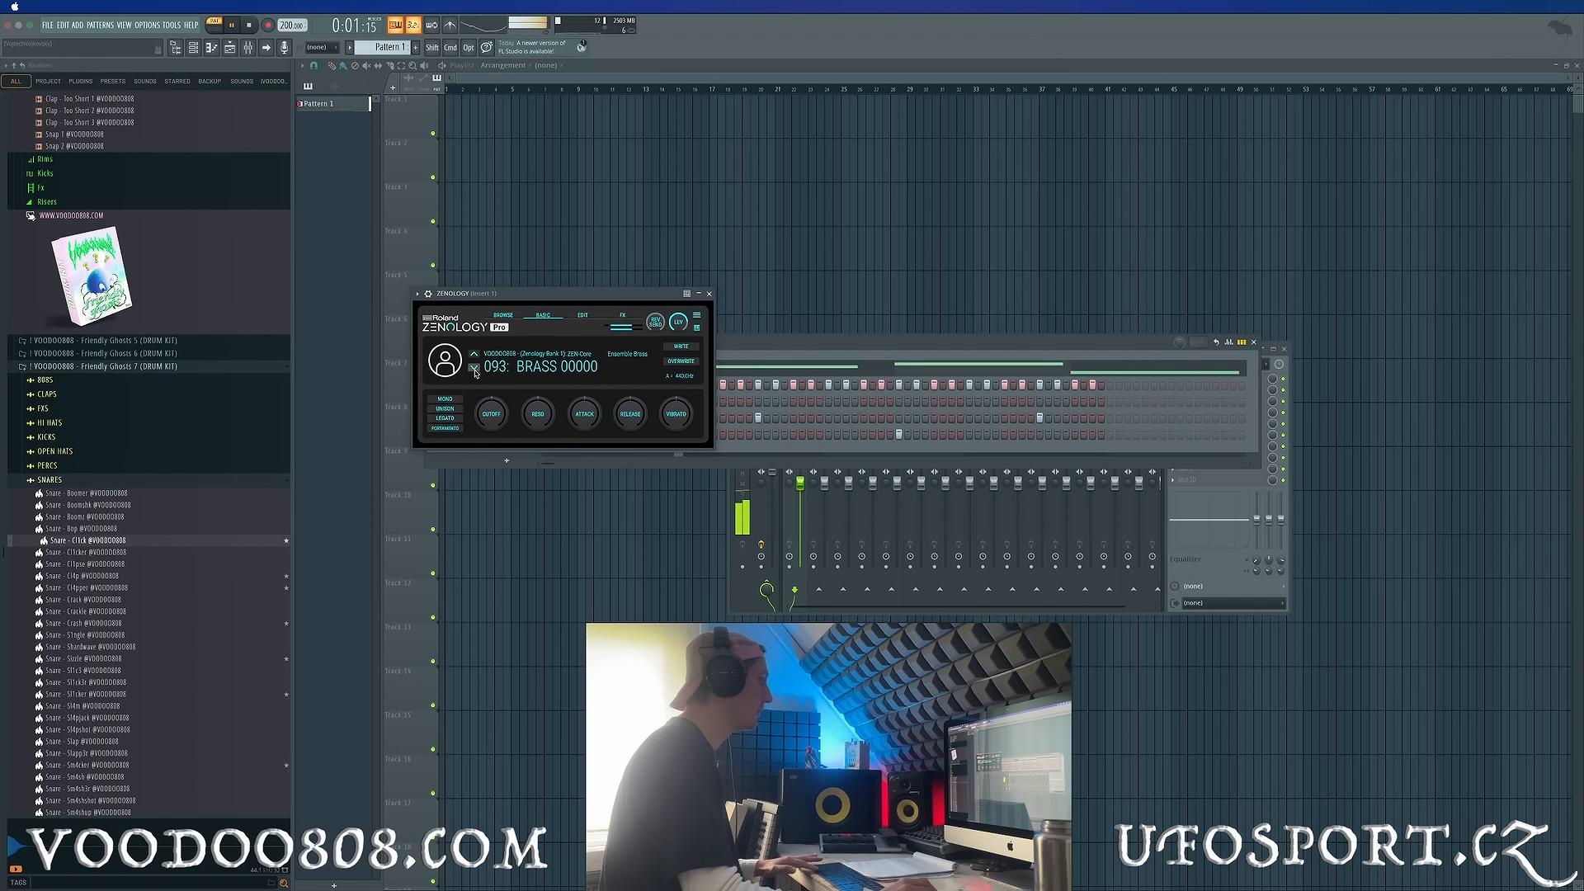
{"action": "left_click", "coordinate": [474, 369]}
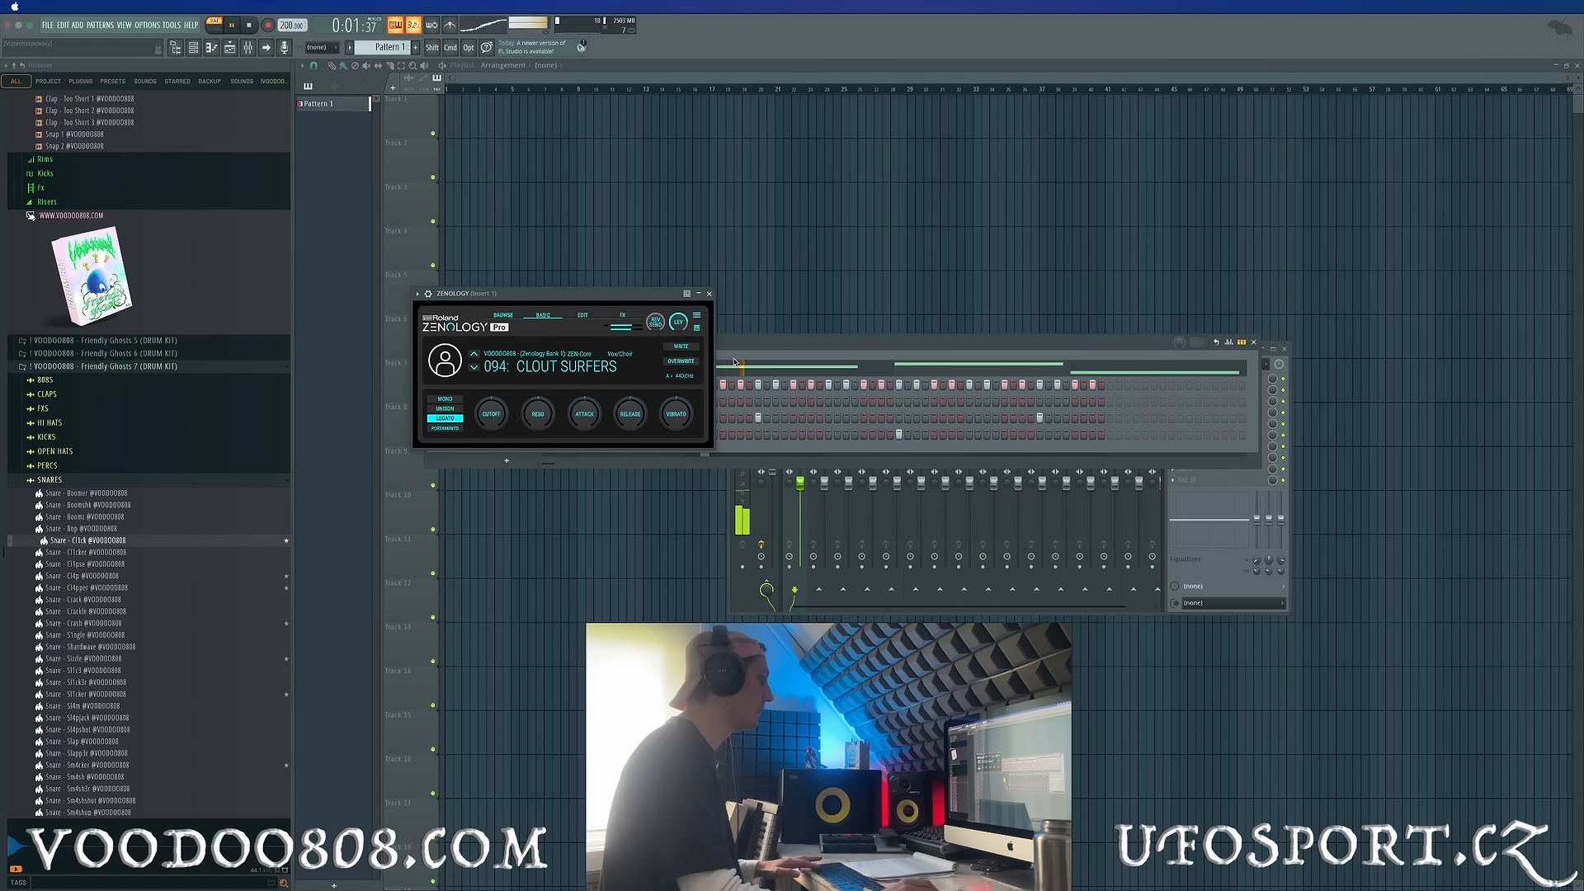
{"action": "left_click", "coordinate": [710, 294]}
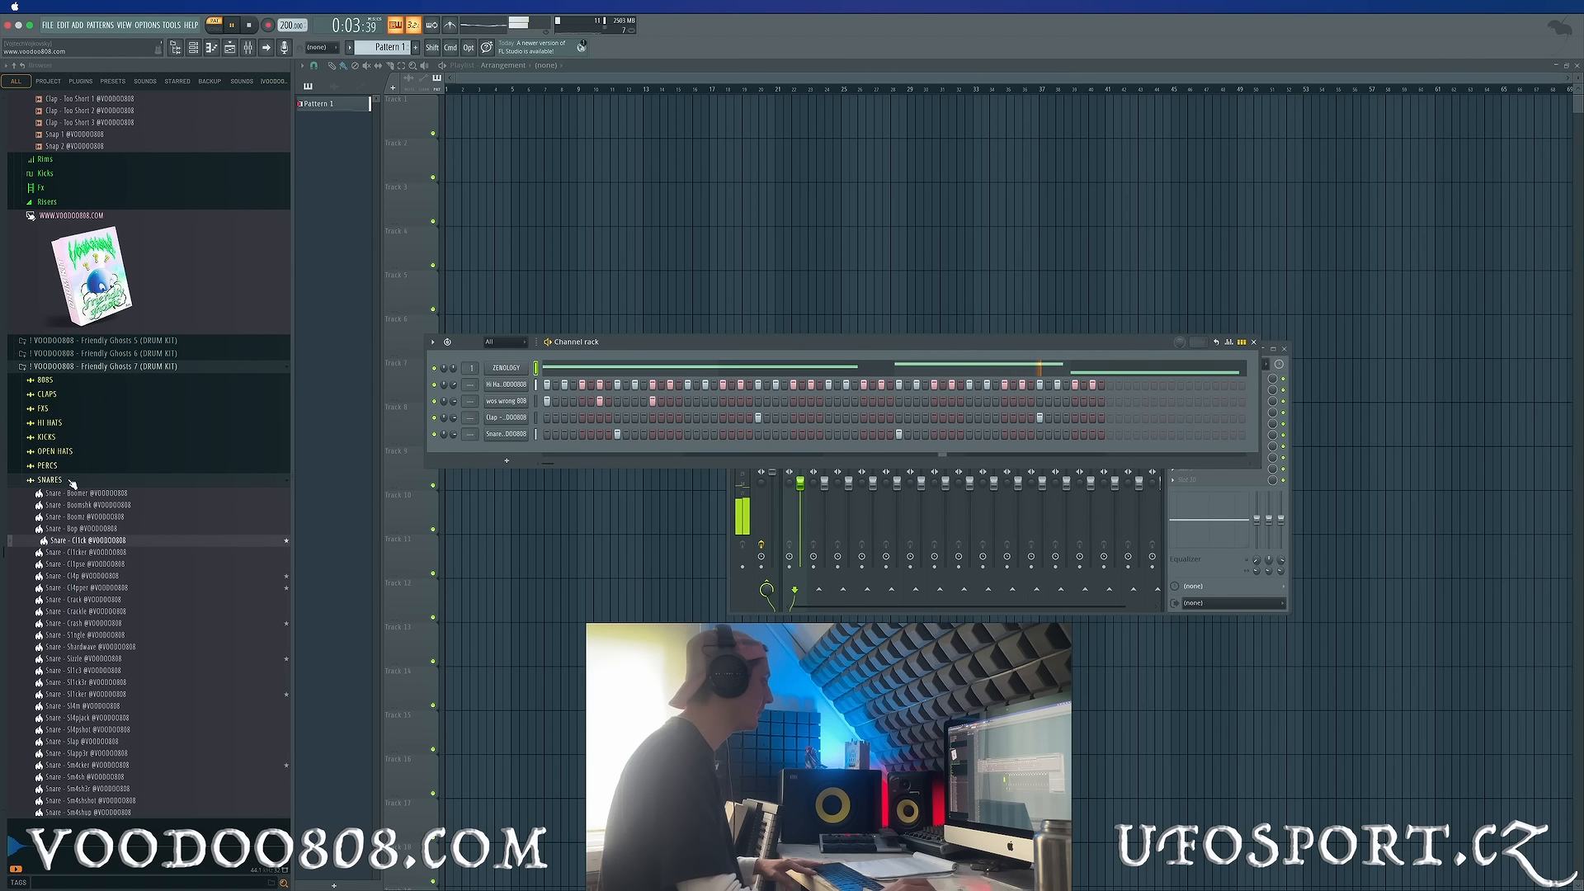
Stop the pattern and audition several other samples in the drum kit's SNARES folder.
{"action": "left_click", "coordinate": [199, 577]}
{"action": "key", "text": "space"}
{"action": "left_click", "coordinate": [201, 600]}
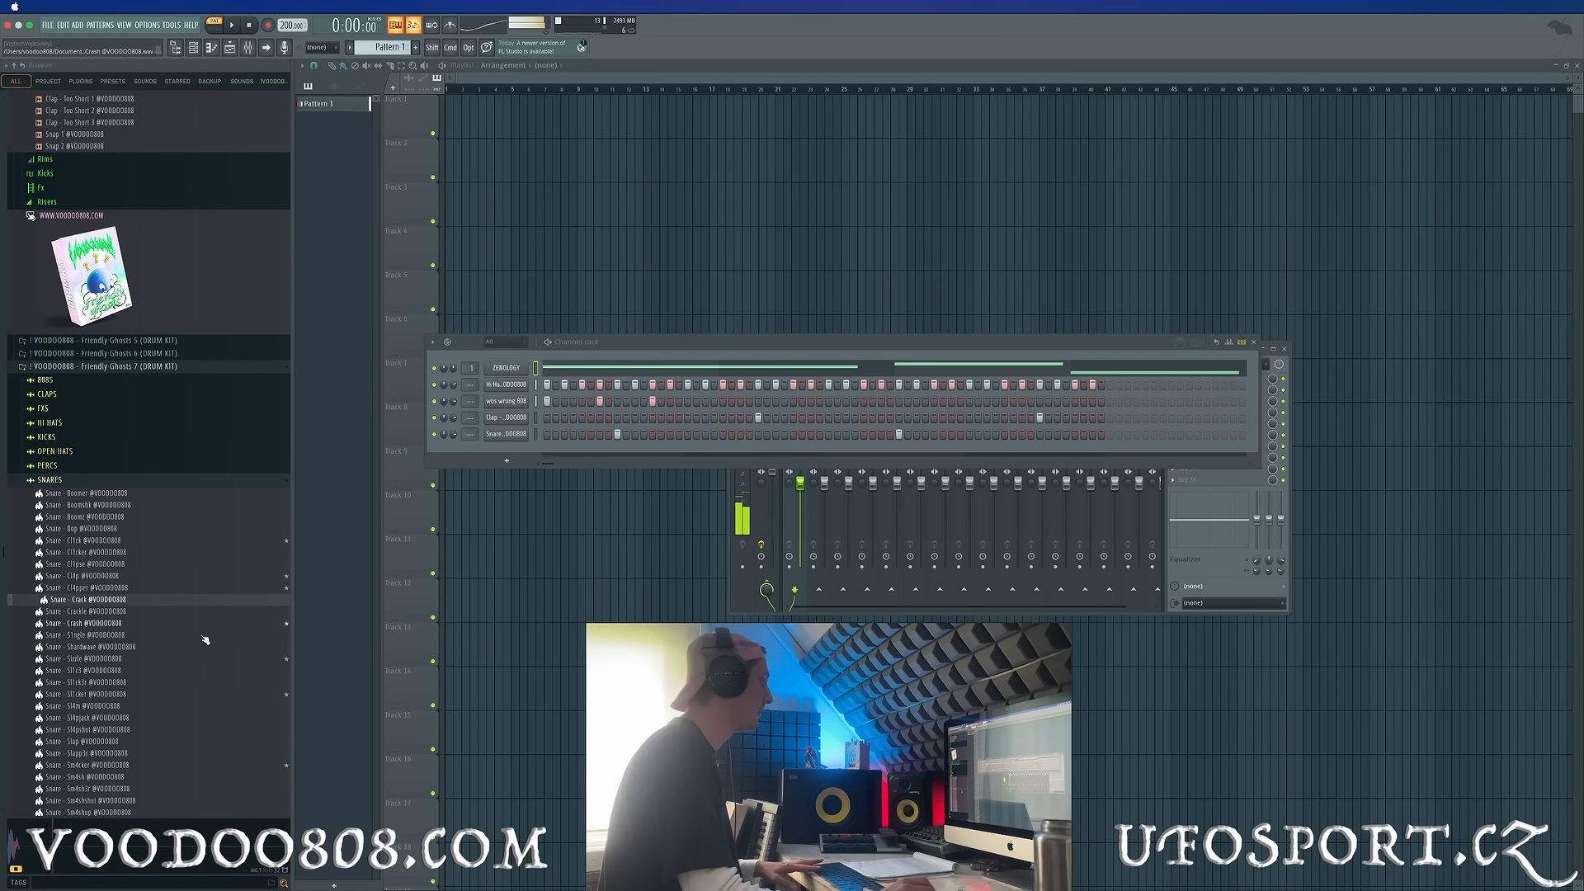
{"action": "left_click", "coordinate": [200, 635]}
{"action": "left_click", "coordinate": [198, 659]}
{"action": "left_click", "coordinate": [195, 706]}
Browse the drum kit's PERCS and CLAPS folders and audition clap samples.
{"action": "left_click", "coordinate": [88, 478]}
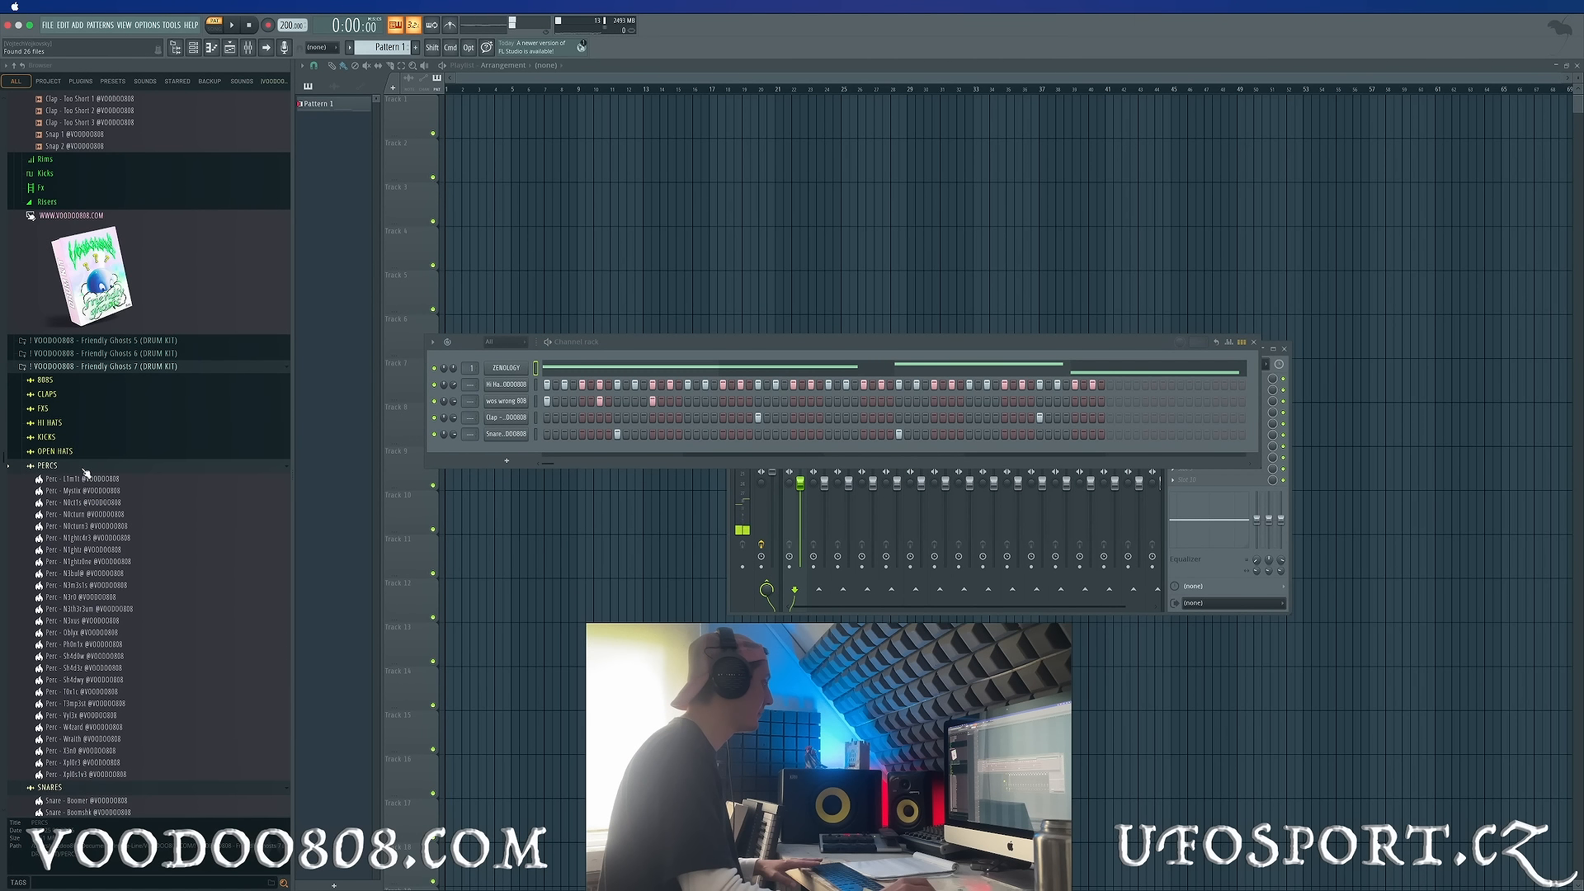
{"action": "left_click", "coordinate": [47, 393]}
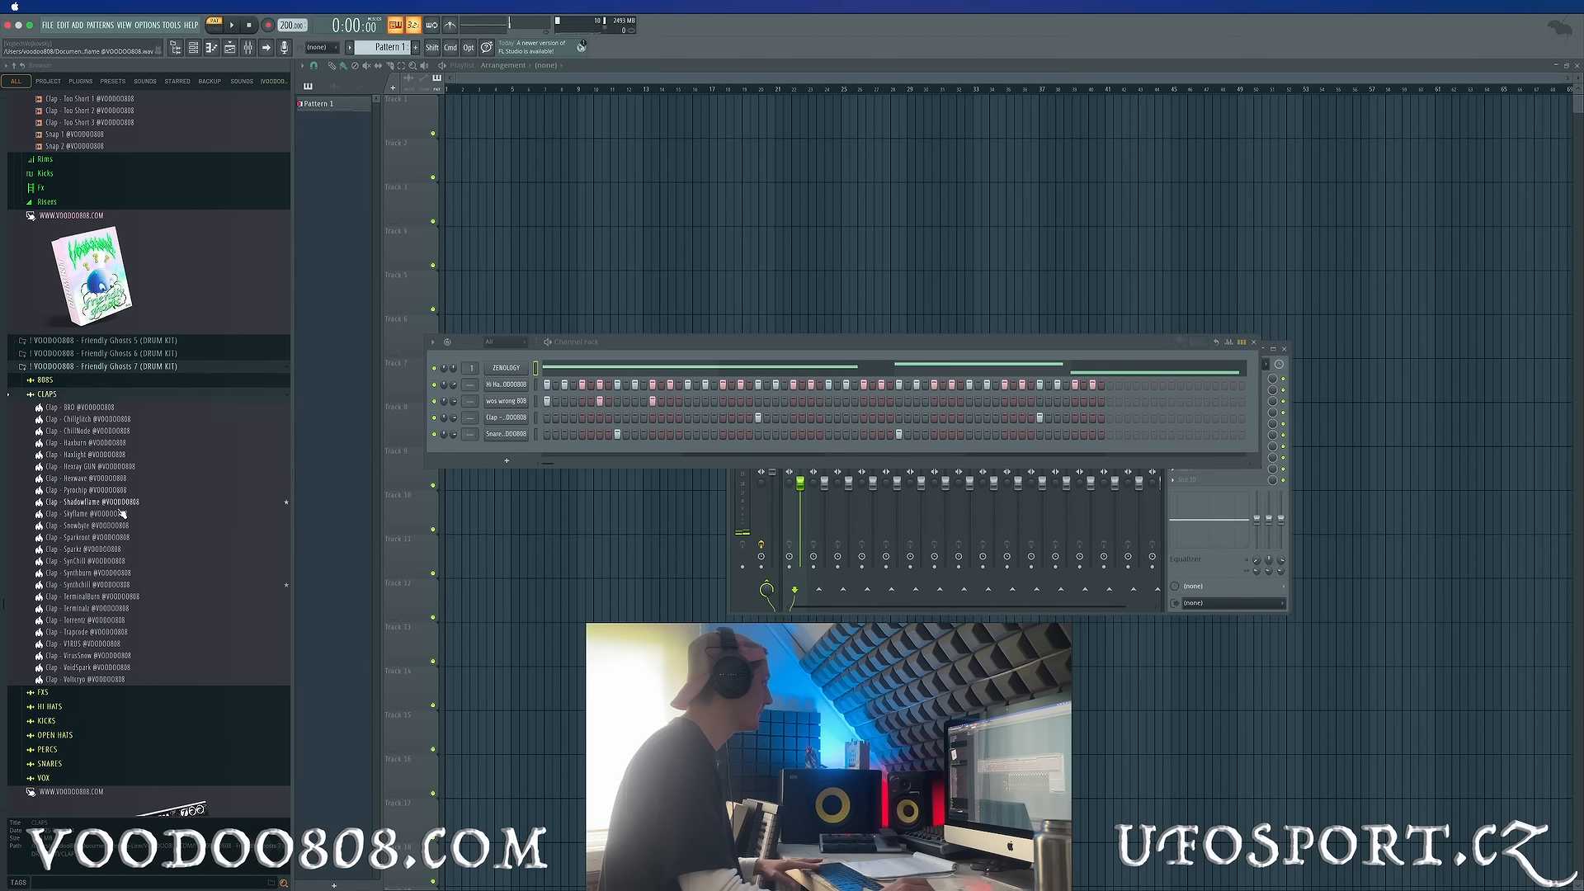
{"action": "left_click", "coordinate": [123, 513]}
{"action": "left_click", "coordinate": [171, 608]}
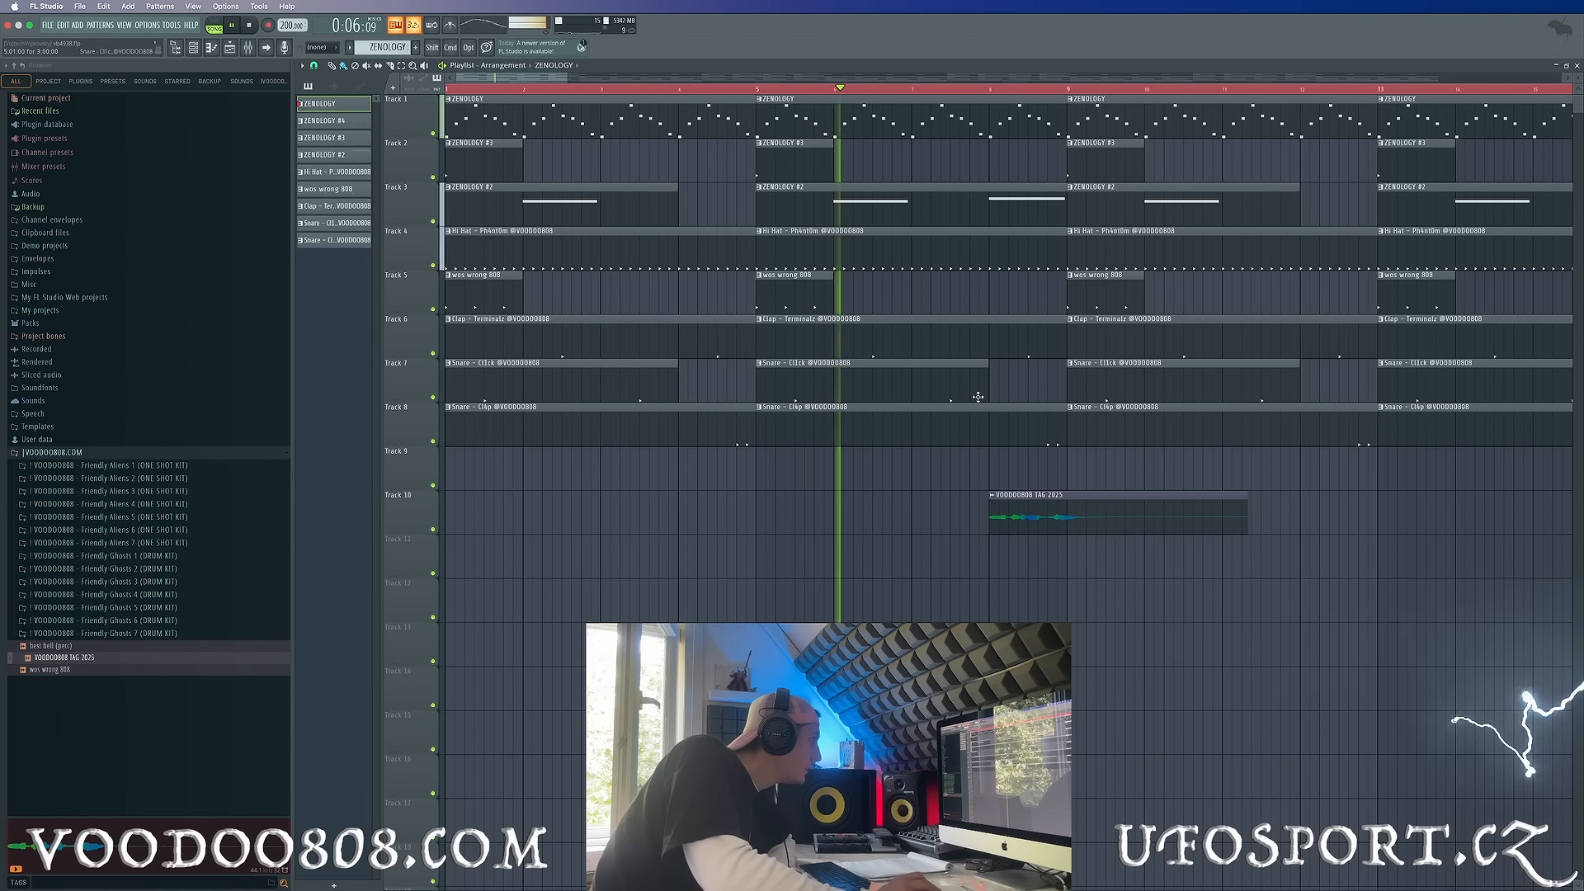
Review the notes of the ZENOLOGY clip on Track 1 and the ZENOLOGY #4 clip on Track 9 in the piano roll.
{"action": "double_click", "coordinate": [1135, 118]}
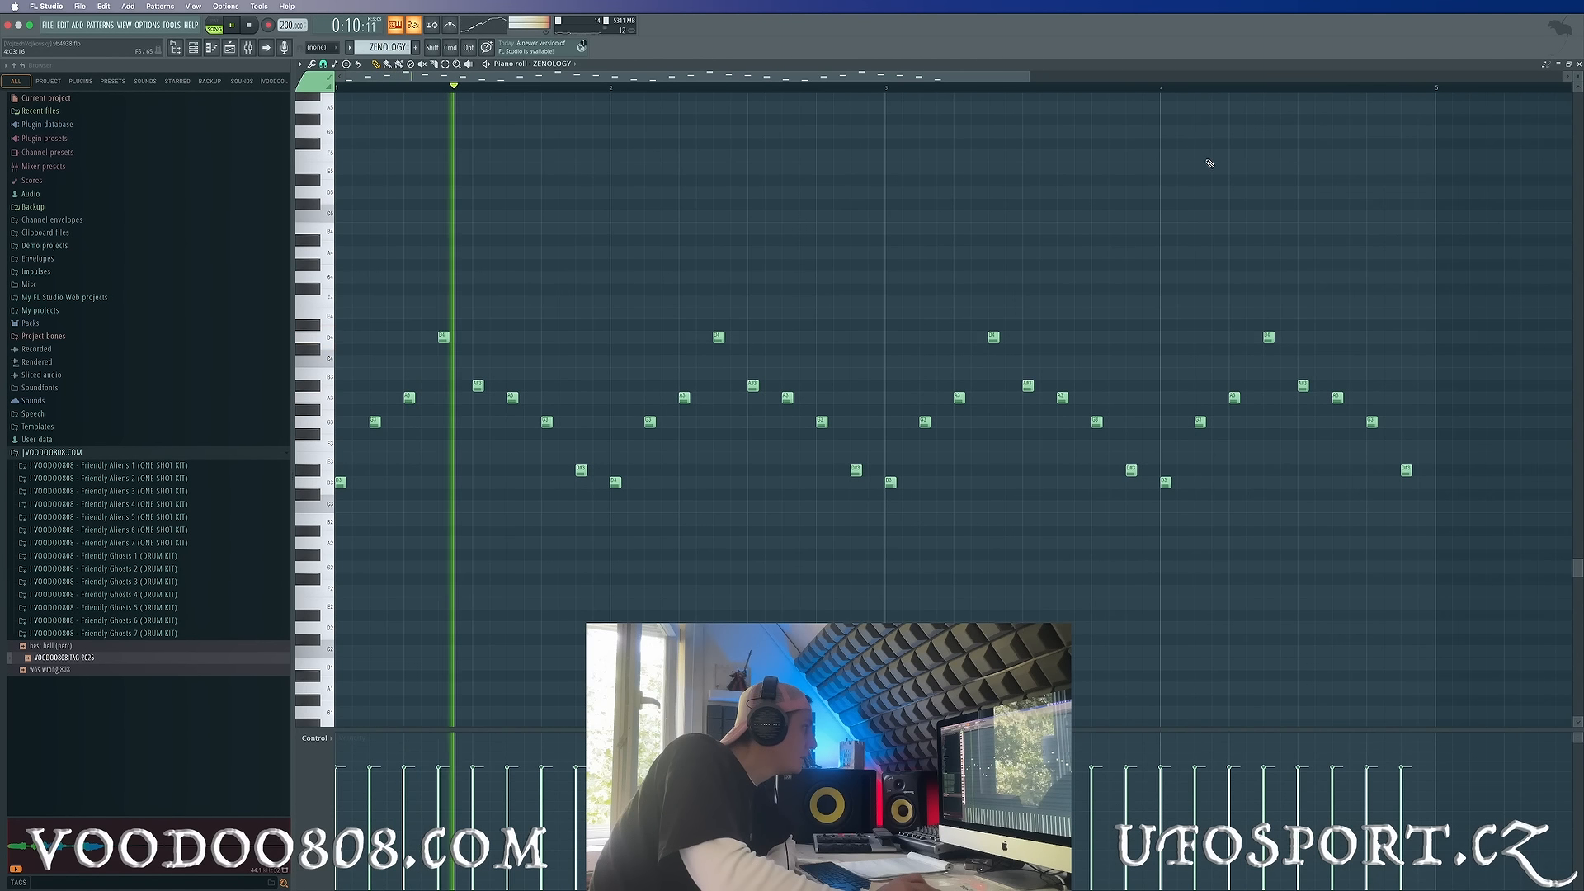
{"action": "left_click", "coordinate": [1578, 65]}
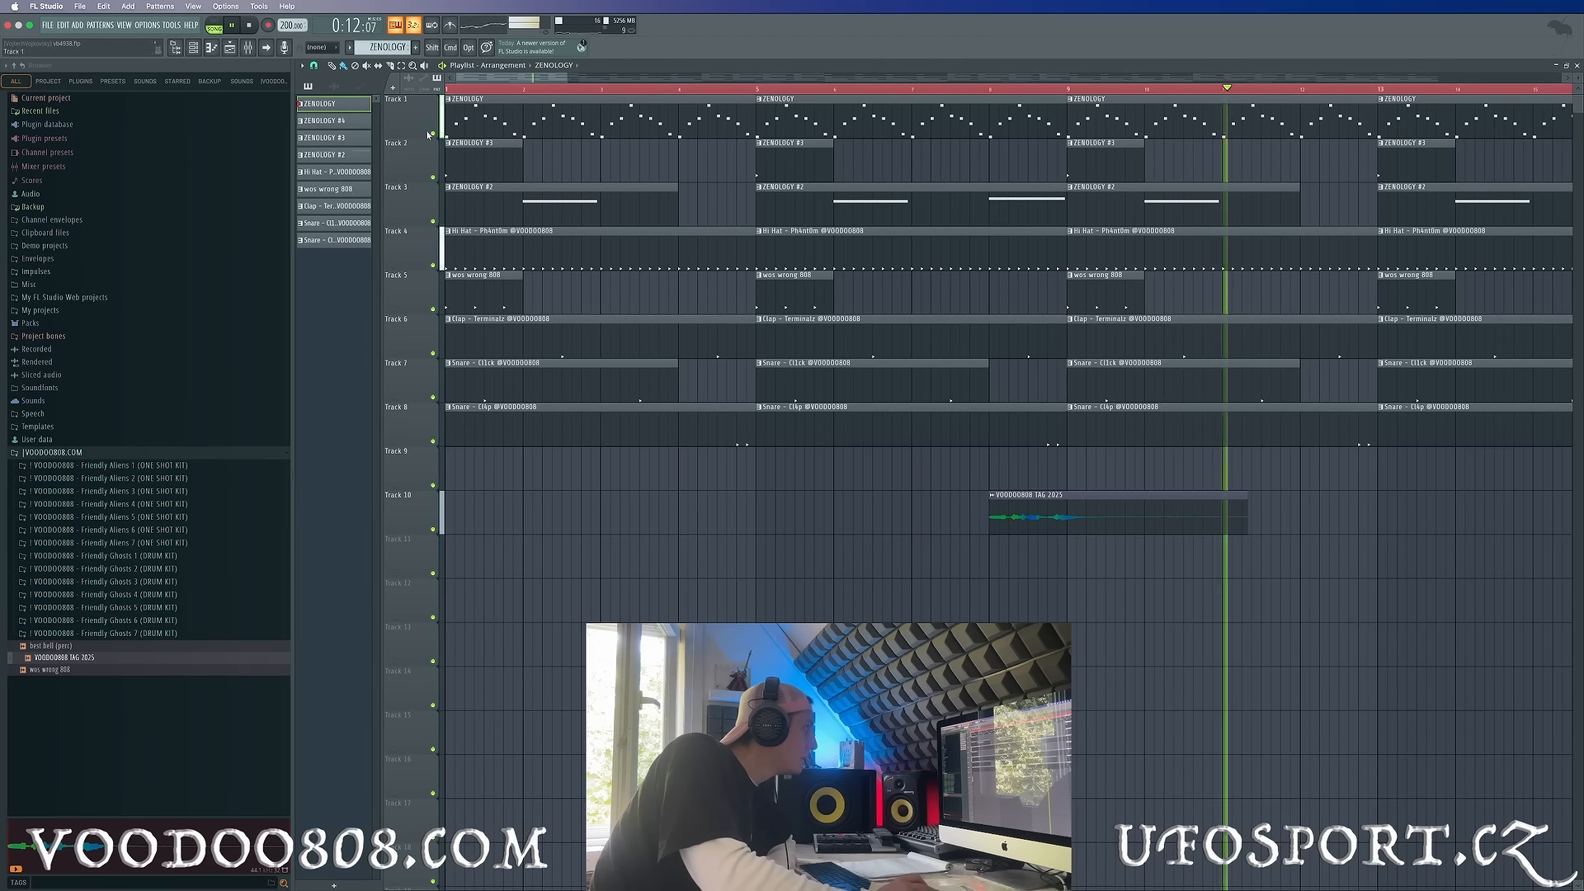
{"action": "left_click_drag", "start_coordinate": [566, 79], "coordinate": [1004, 136]}
{"action": "double_click", "coordinate": [718, 470]}
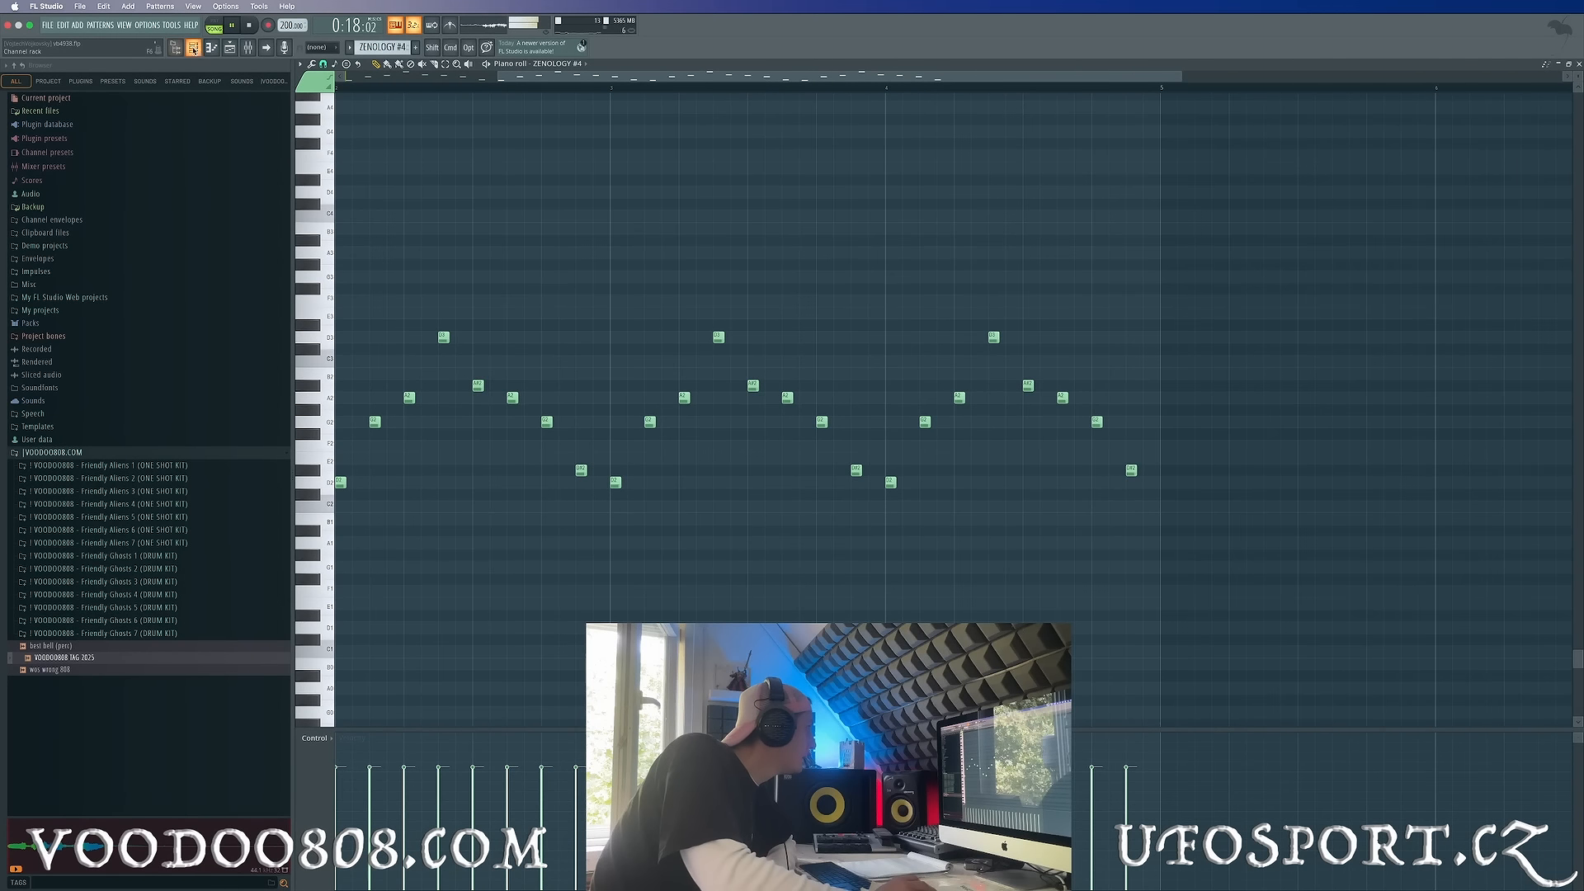
Show the ZENOLOGY #4 plugin with its PIANO GO DEEP preset, arranging it and the channel rack below the piano roll notes.
{"action": "left_click", "coordinate": [193, 48]}
{"action": "left_click", "coordinate": [526, 389]}
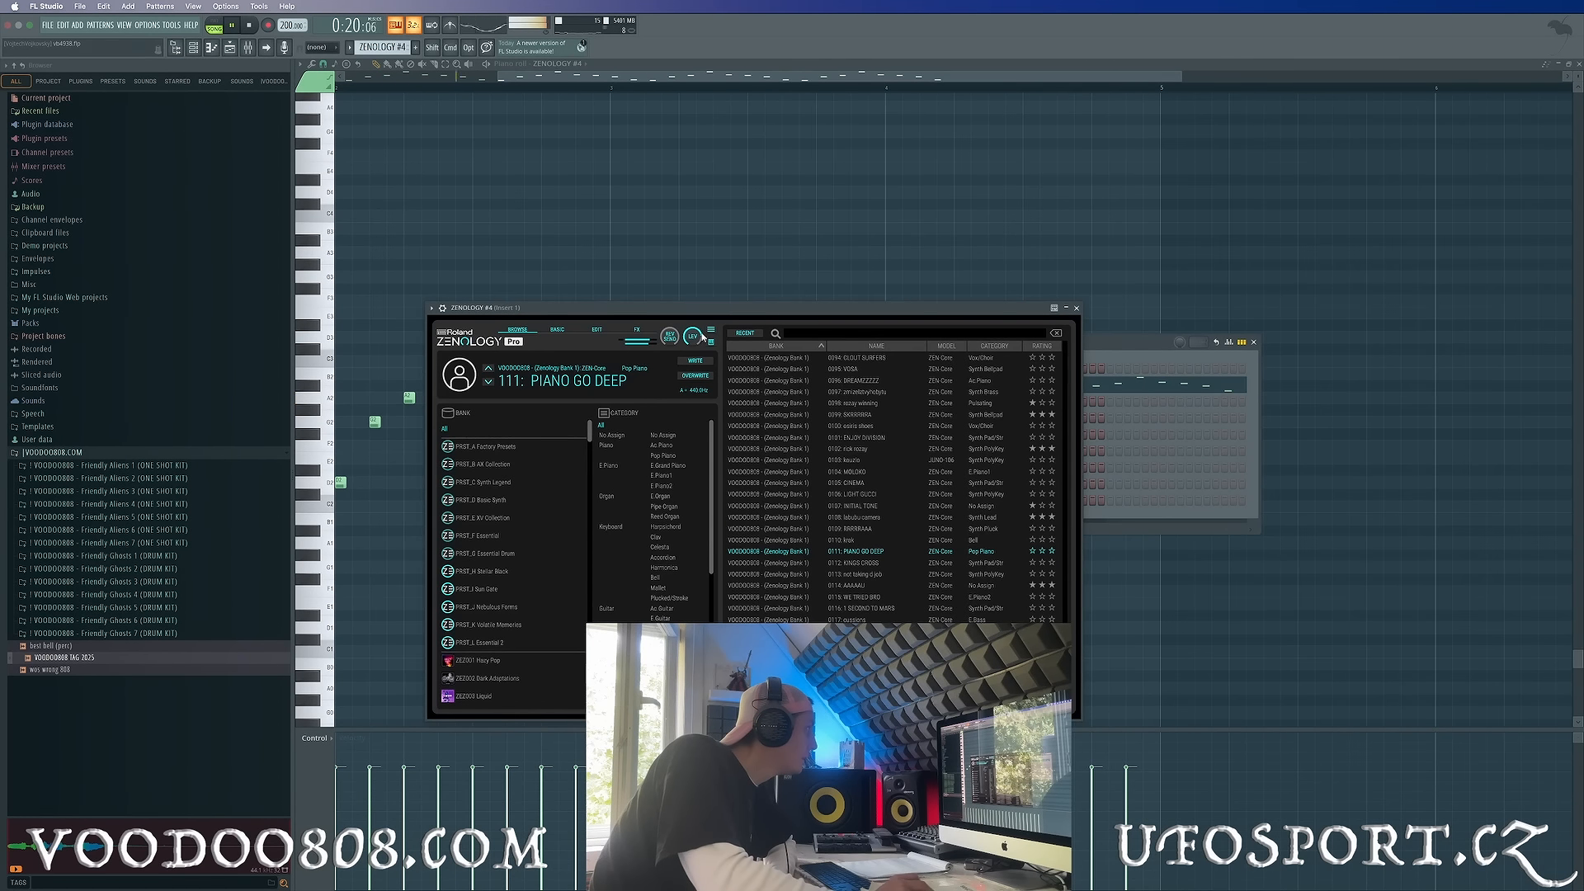
{"action": "left_click_drag", "start_coordinate": [726, 313], "coordinate": [825, 432]}
{"action": "left_click_drag", "start_coordinate": [475, 345], "coordinate": [378, 504]}
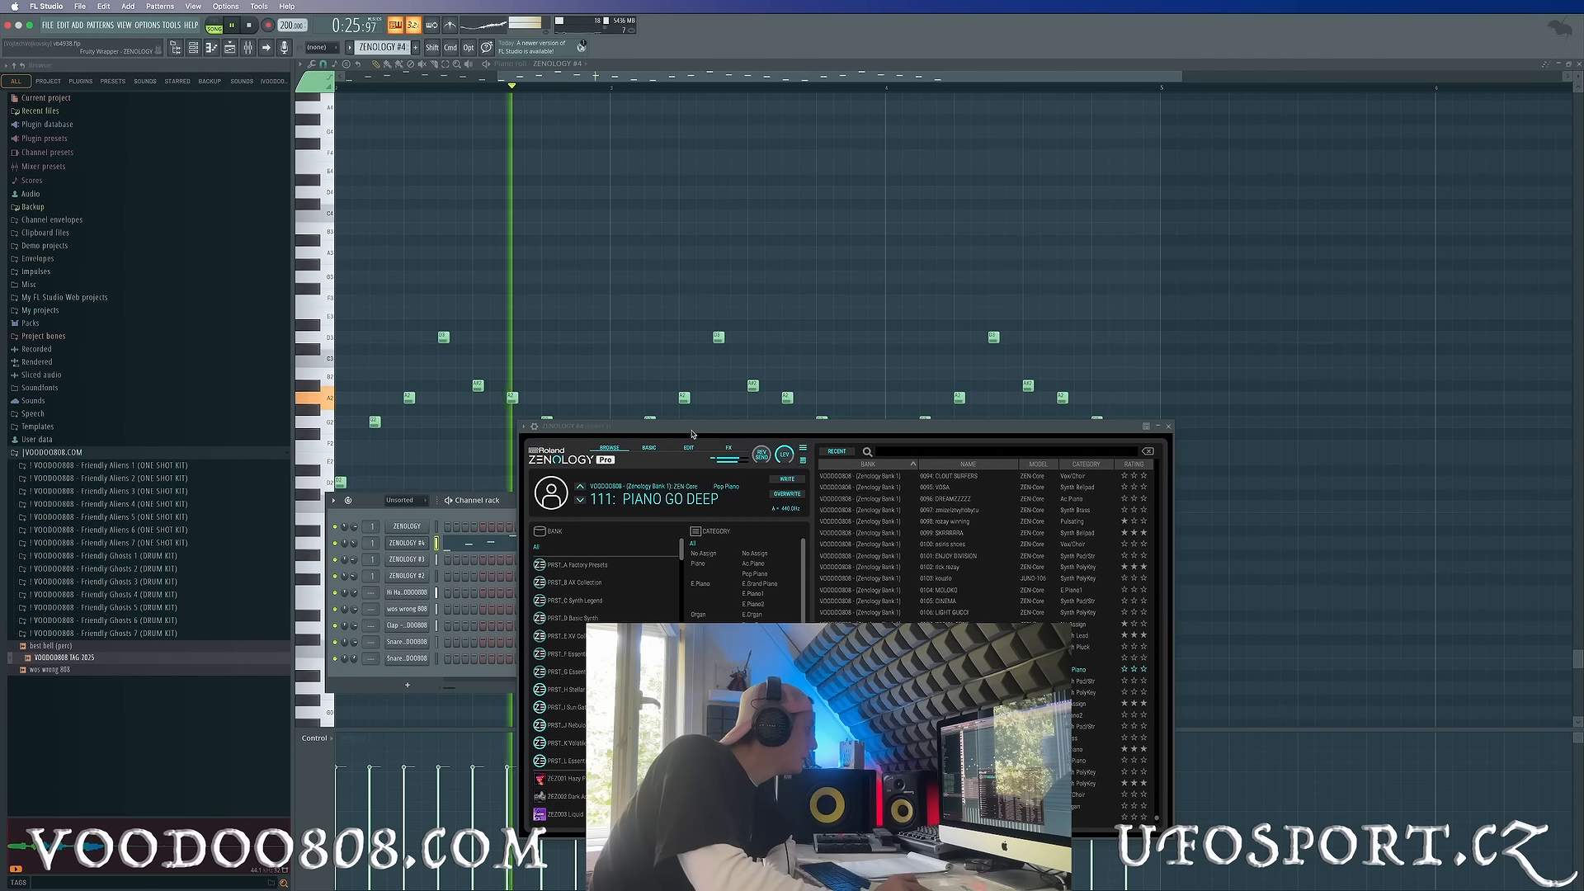
{"action": "left_click_drag", "start_coordinate": [622, 429], "coordinate": [530, 477]}
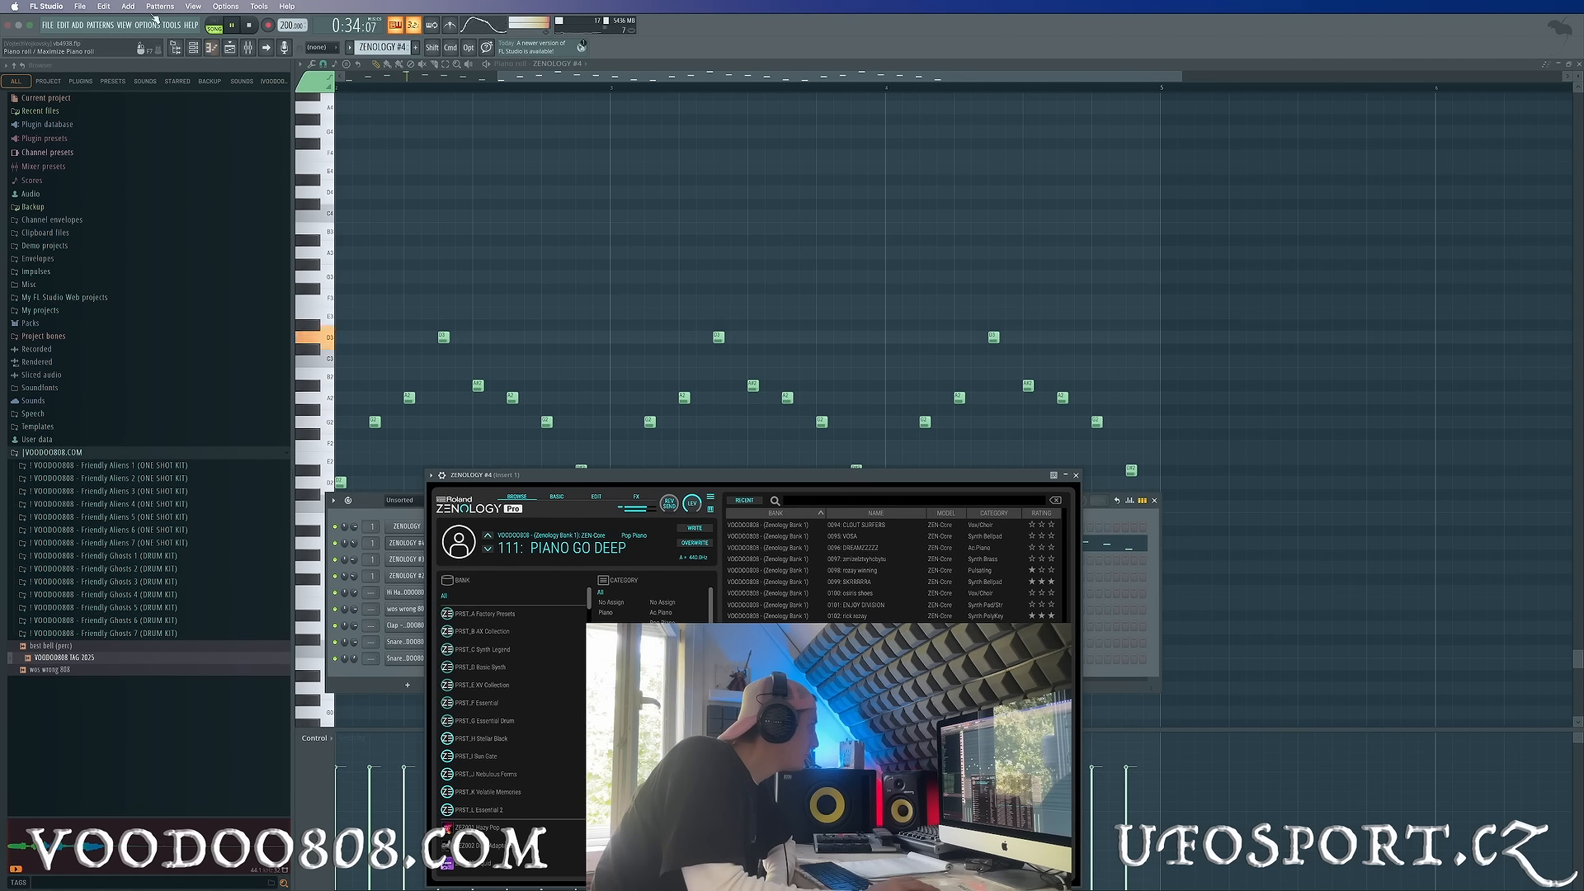
Close the ZENOLOGY #4 plugin and channel rack and view the whole arrangement in the playlist.
{"action": "left_click", "coordinate": [193, 48]}
{"action": "left_click", "coordinate": [229, 48]}
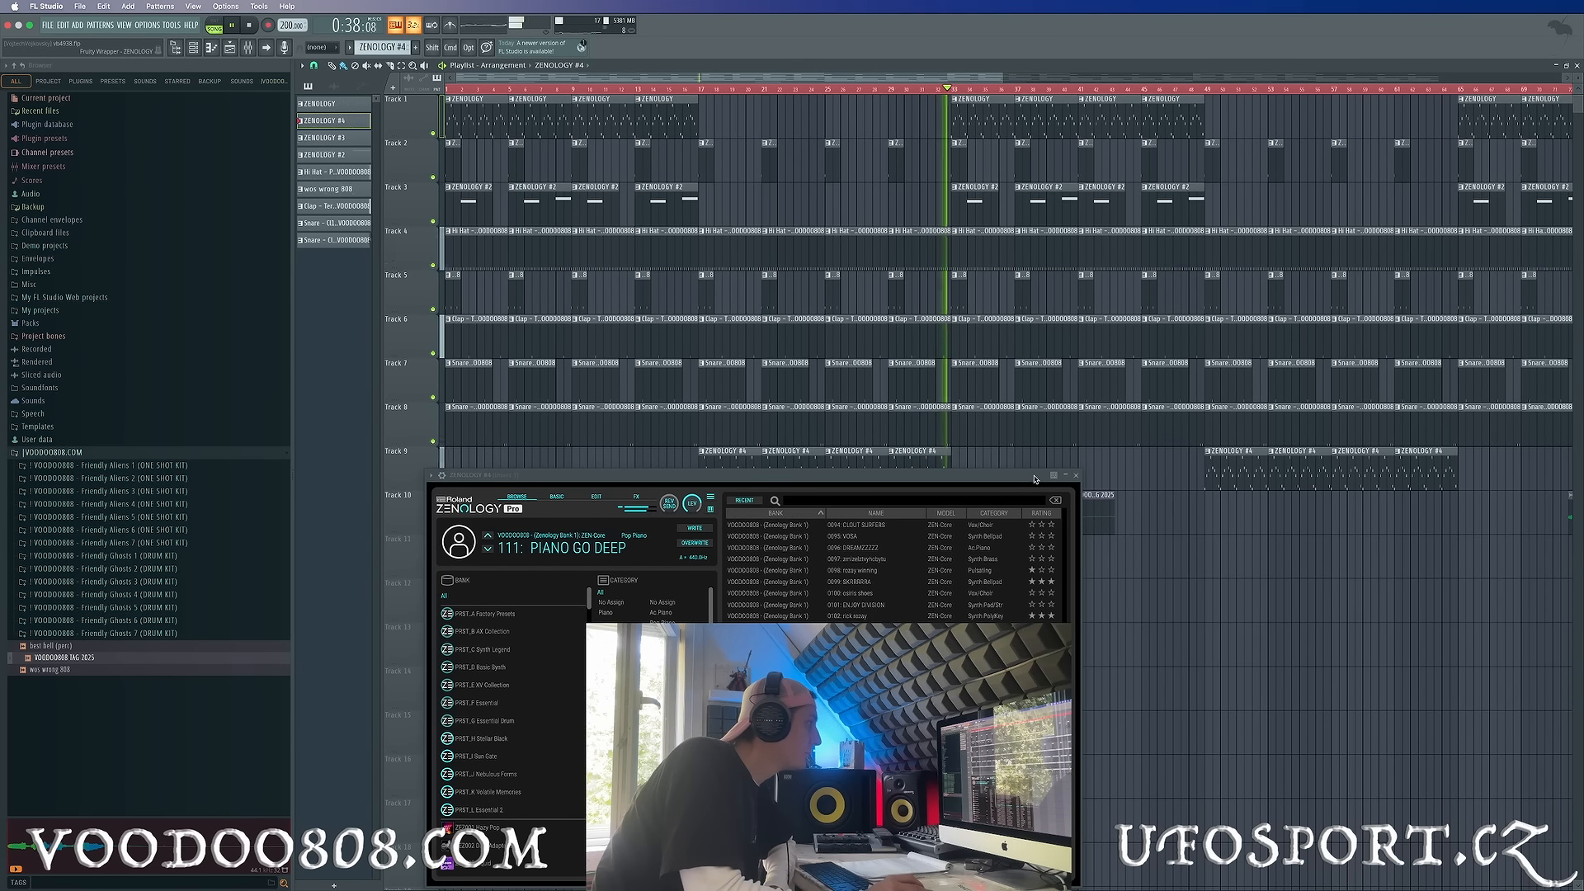
{"action": "left_click", "coordinate": [1076, 475]}
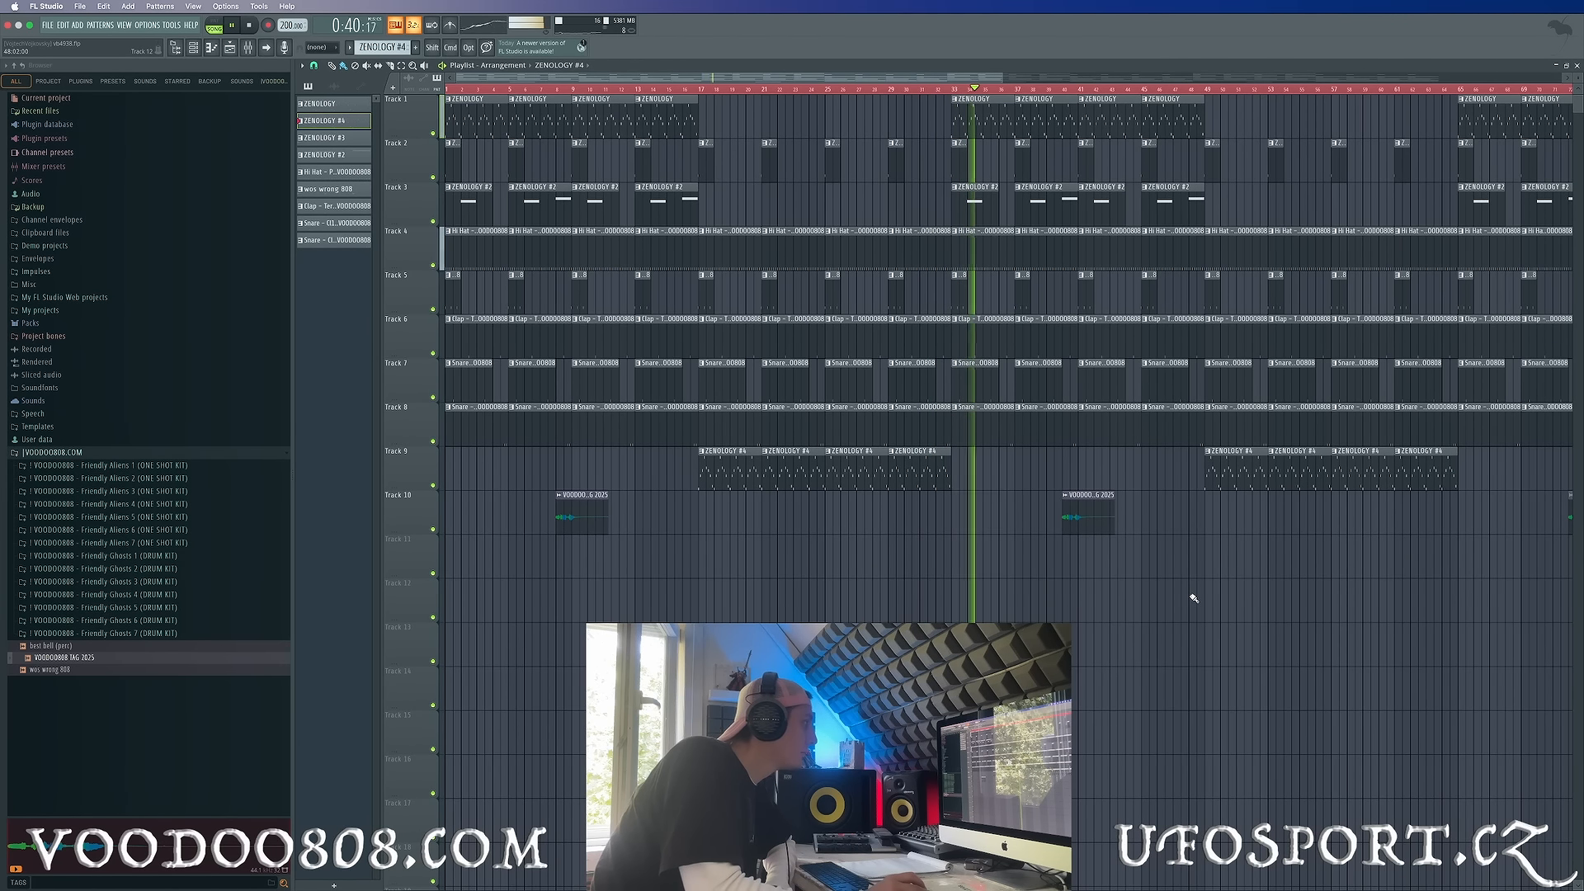
{"action": "left_click_drag", "start_coordinate": [1002, 77], "coordinate": [1444, 163]}
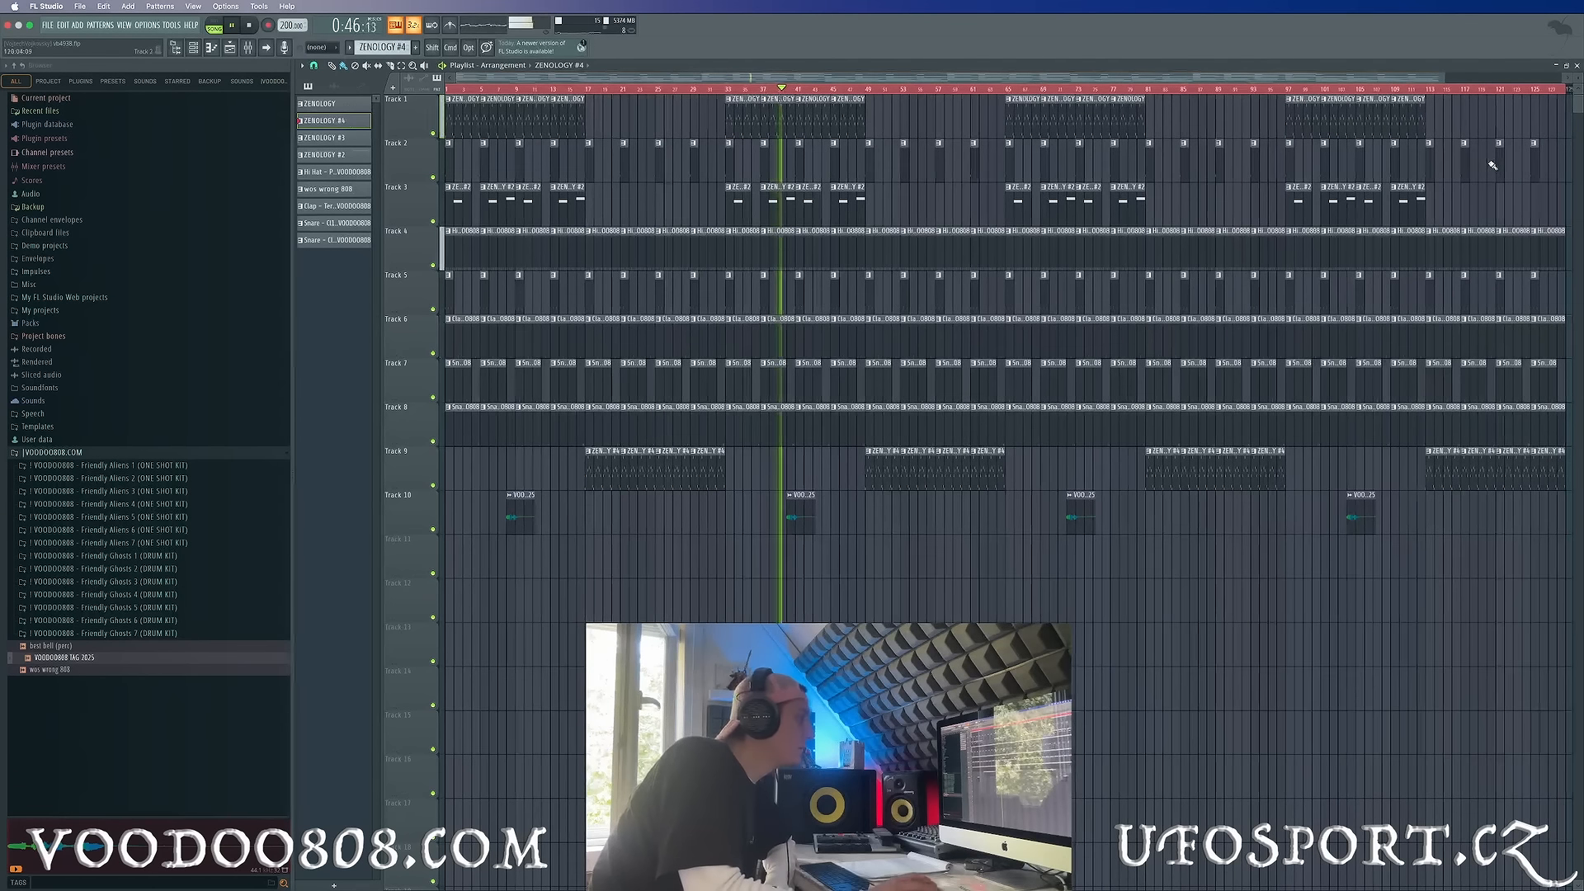